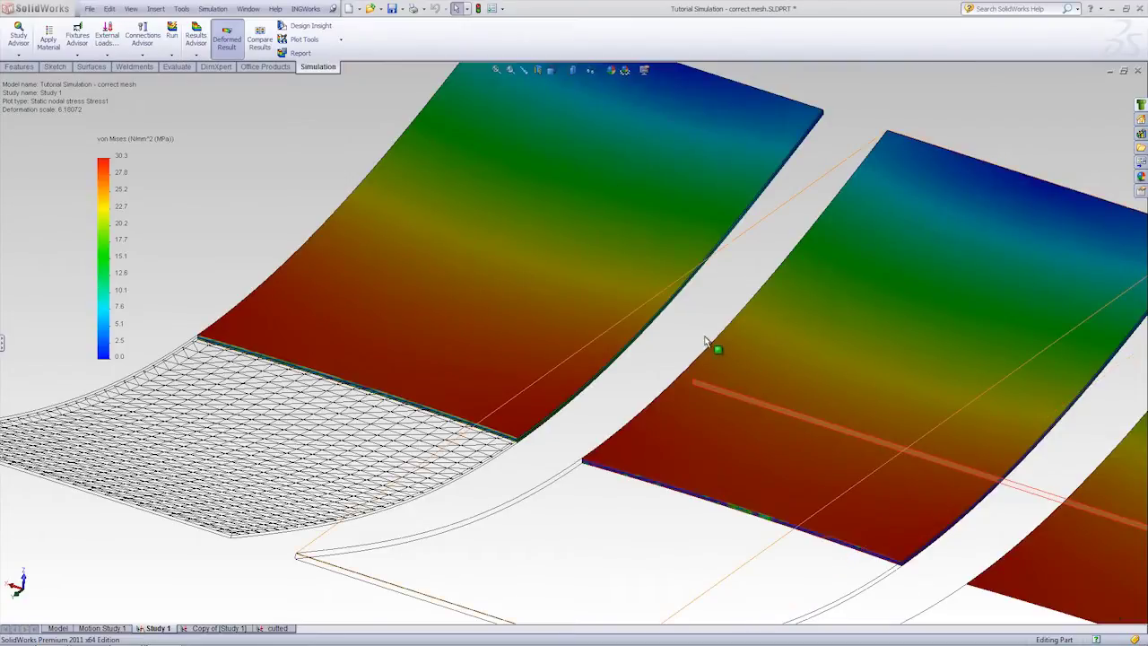
Step: Expand the study tree beside the Study 1 stress plot, tilt the view, then switch to Airport Control Tower
scroll(704, 341, "up", 2)
scroll(704, 335, "up", 2)
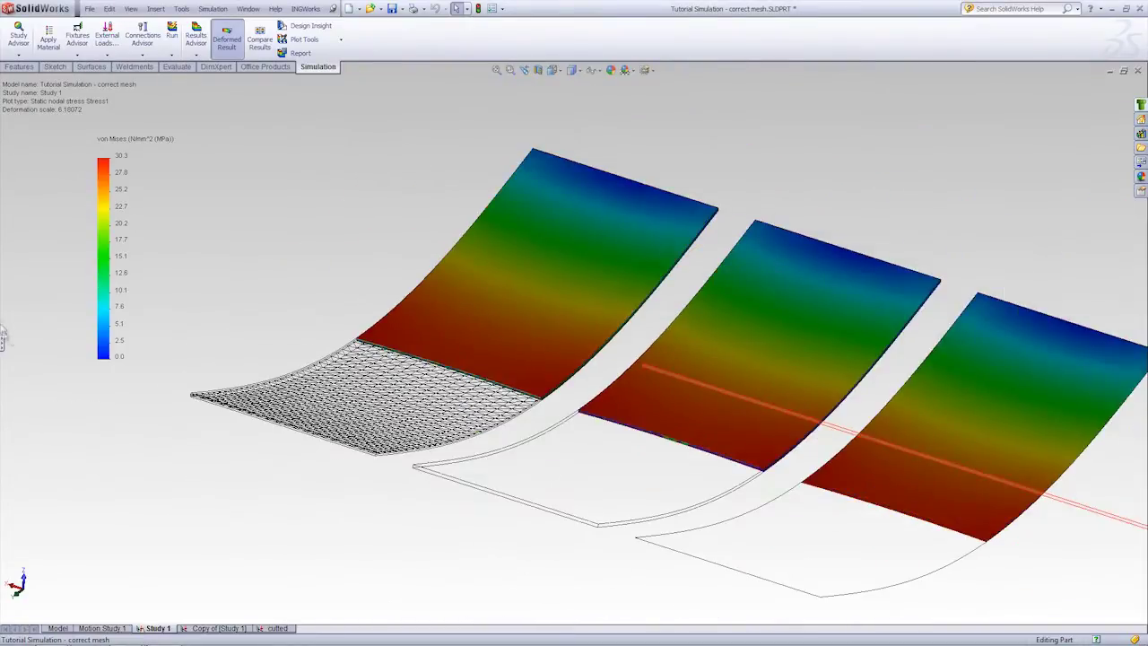
left_click(5, 350)
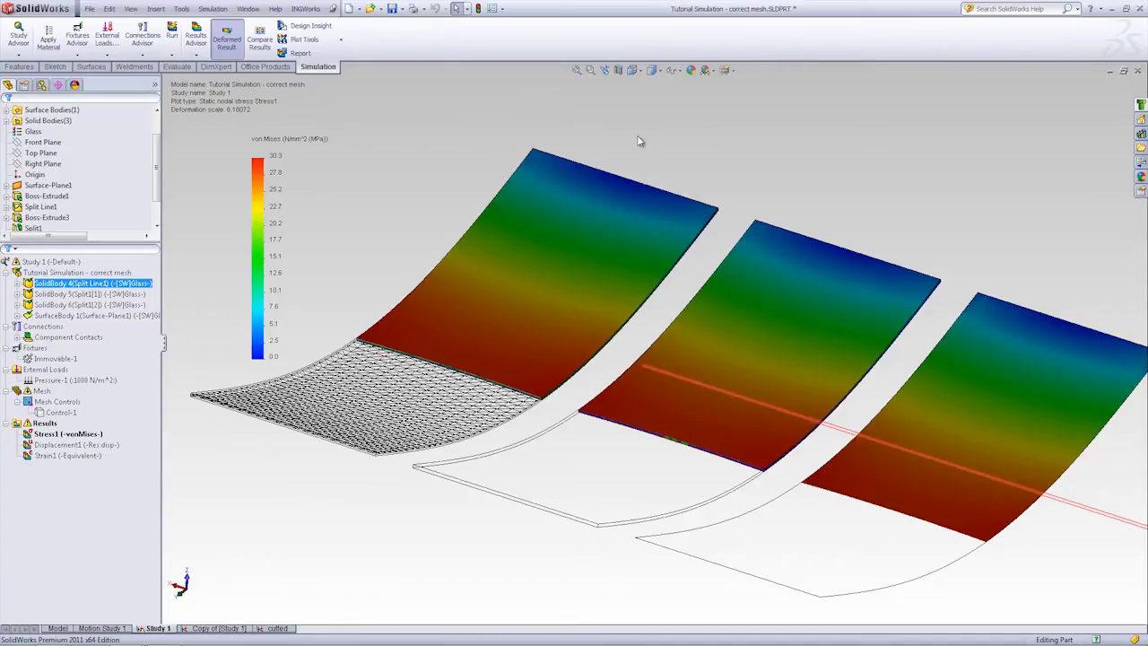
middle_click_drag(640, 141, 635, 150)
key("ctrl+Tab")
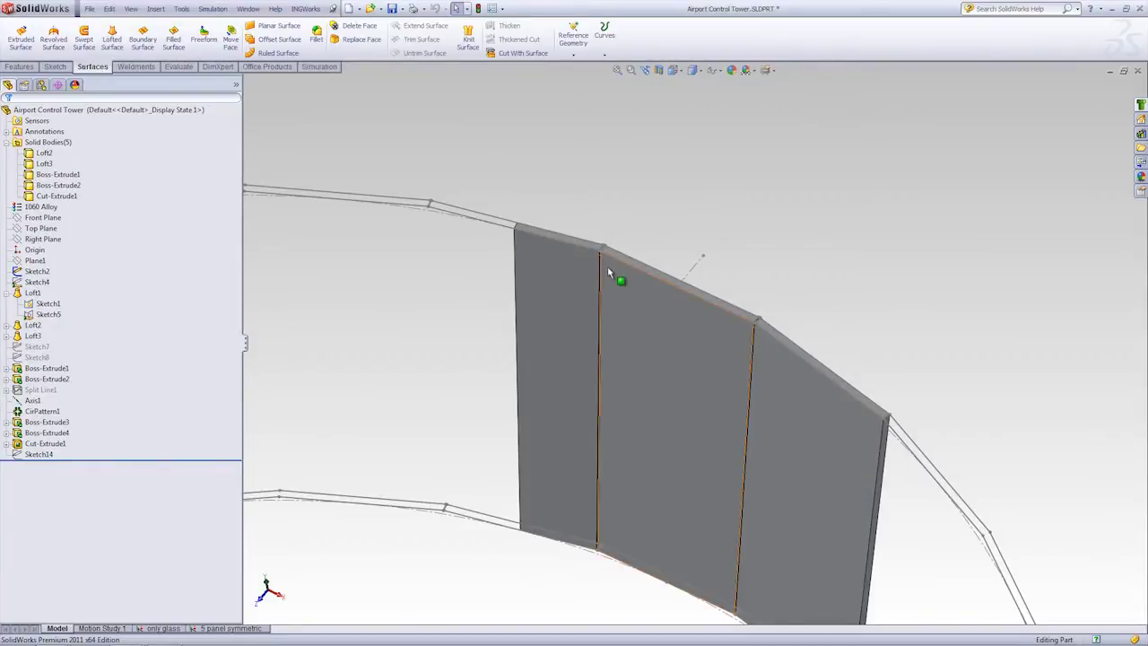
Step: Zoom in on the dark sealant seam between the Loft2 glass panels, then open the 5 panel symmetric study
scroll(615, 275, "up", 2)
scroll(627, 296, "up", 3)
scroll(666, 405, "up", 2)
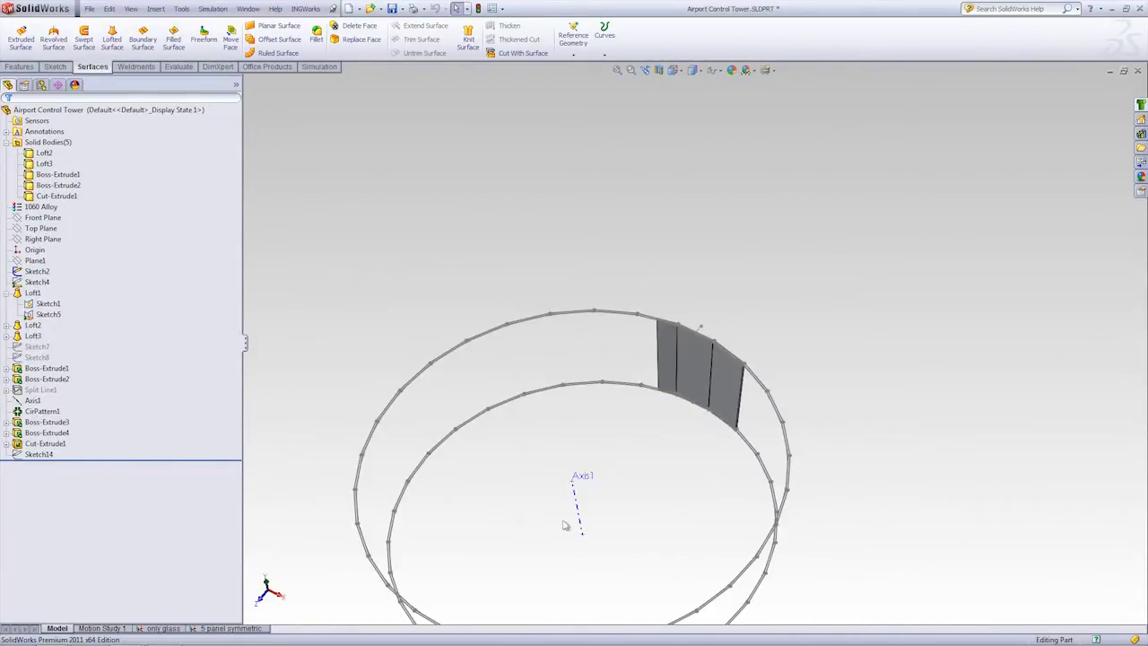
scroll(683, 362, "down", 2)
scroll(684, 360, "down", 2)
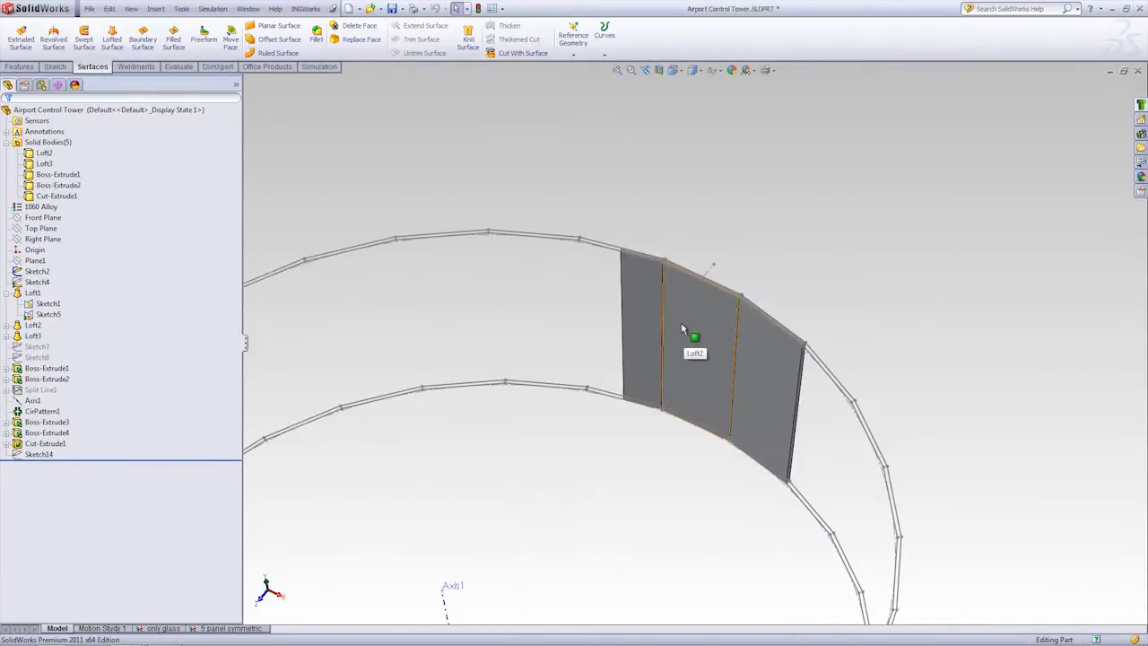
scroll(686, 324, "down", 1)
scroll(676, 287, "down", 2)
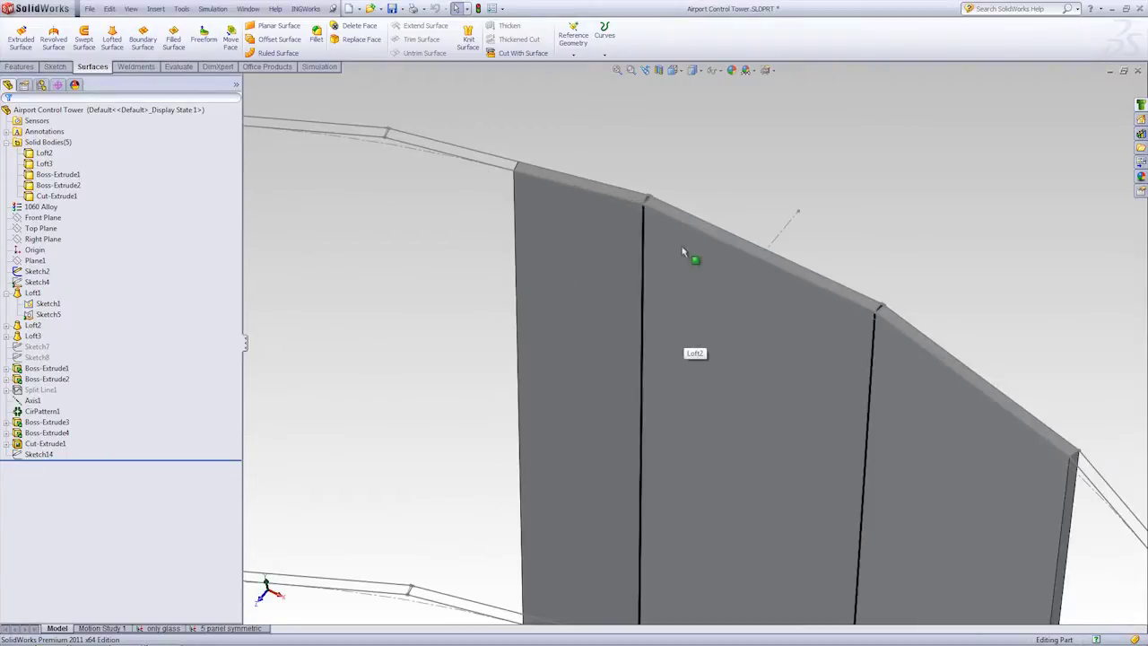
scroll(754, 513, "up", 2)
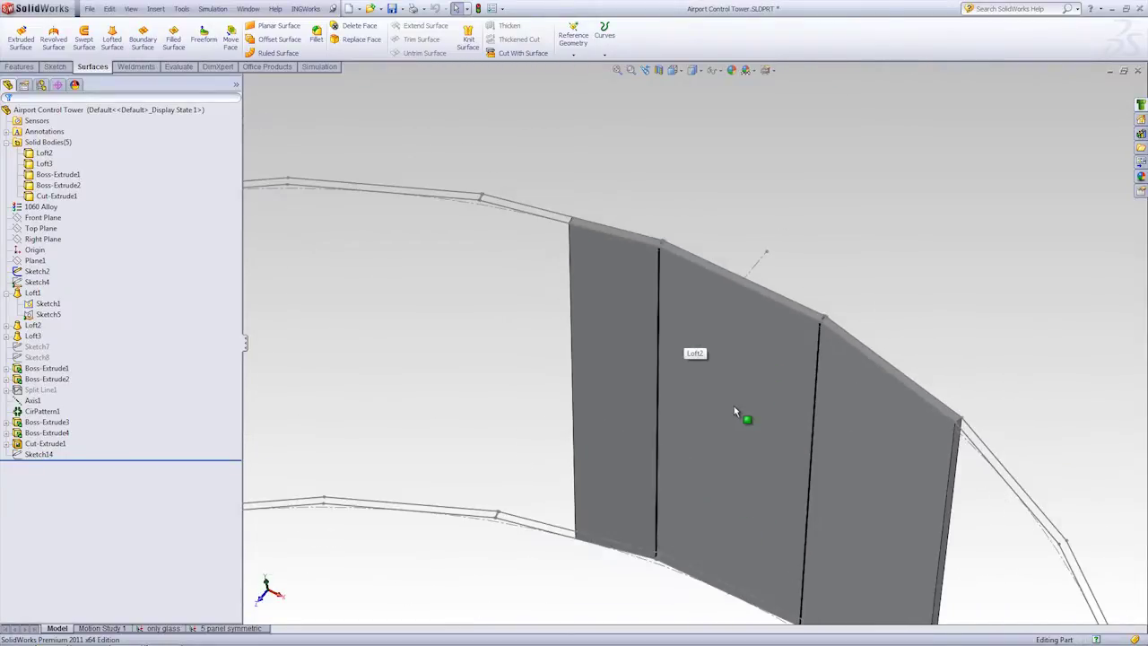
scroll(733, 405, "down", 2)
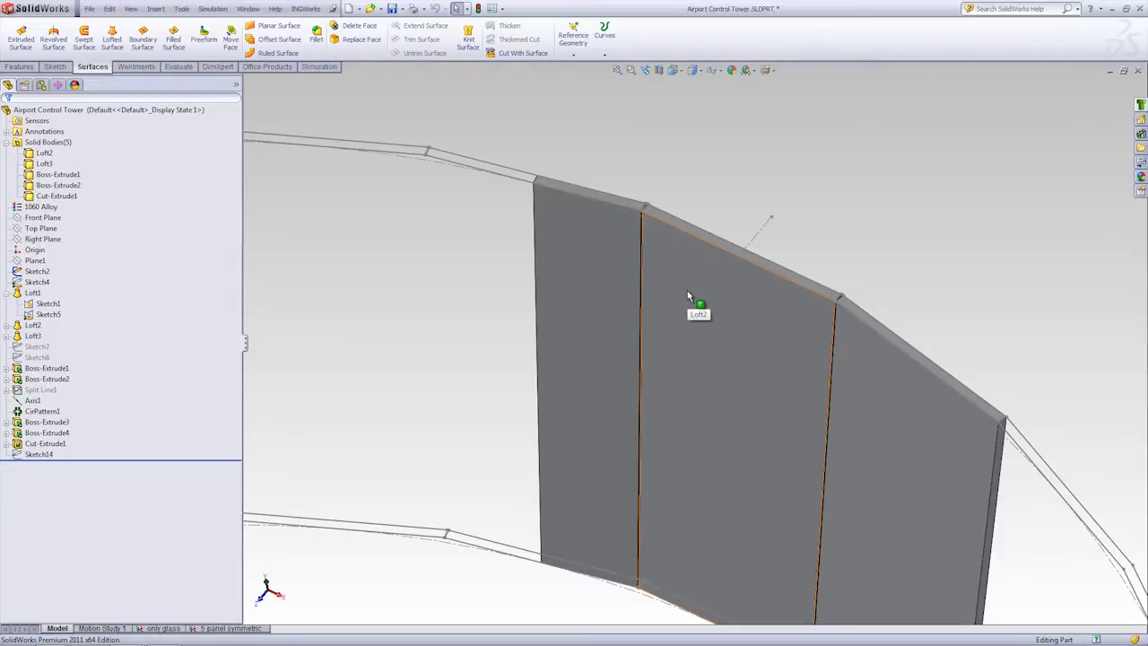
scroll(679, 269, "down", 1)
scroll(674, 249, "down", 2)
scroll(659, 223, "down", 2)
scroll(655, 231, "down", 2)
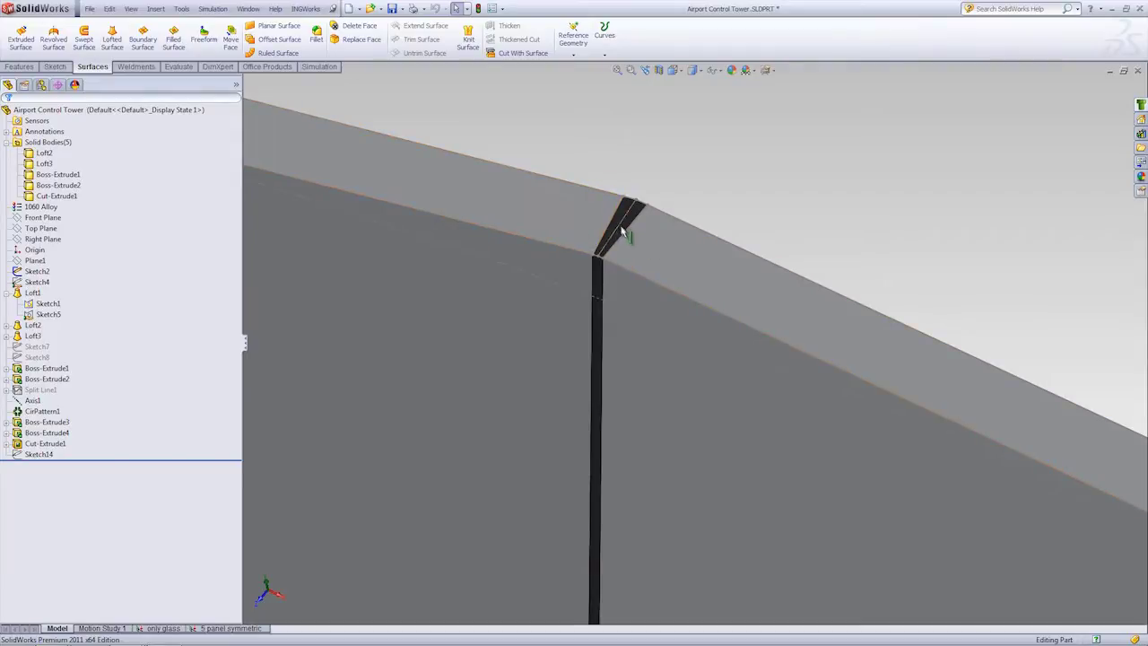
scroll(627, 233, "down", 1)
scroll(655, 249, "down", 1)
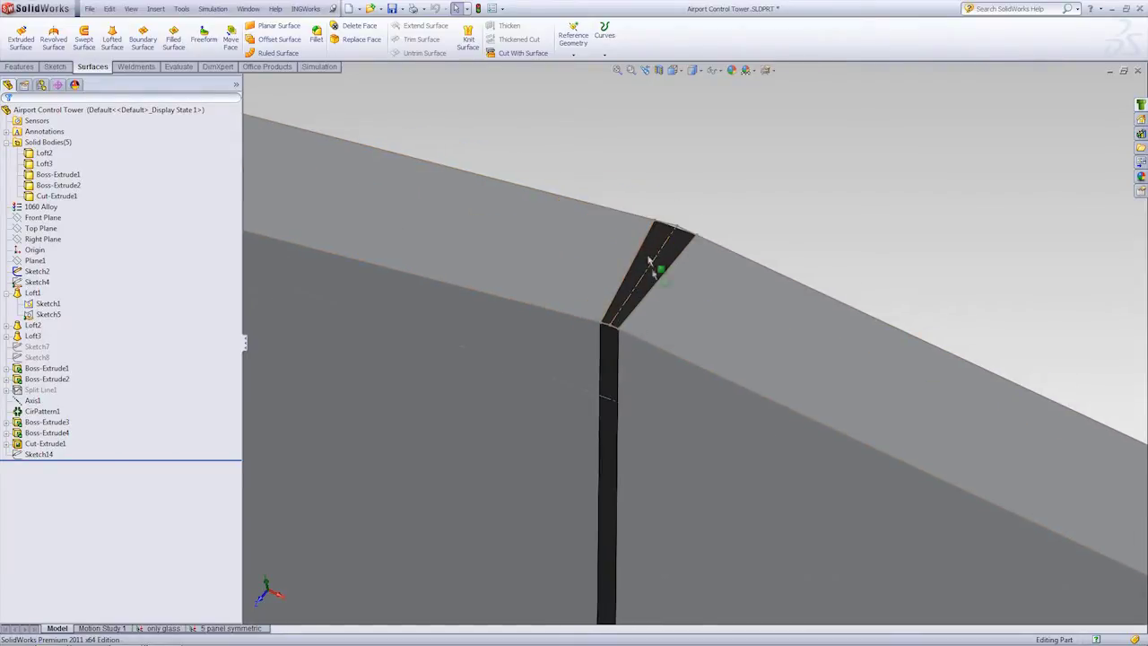
scroll(650, 262, "up", 1)
left_click(212, 631)
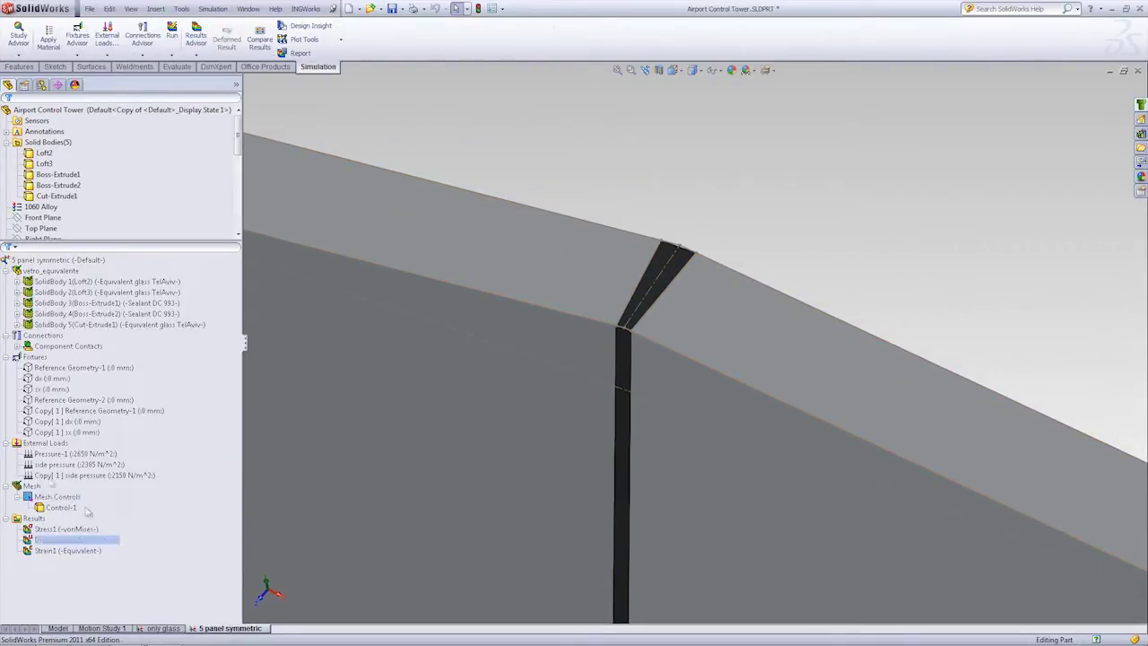
Step: Show the mesh of the 5 panel symmetric study on the tower glass panels
right_click(31, 488)
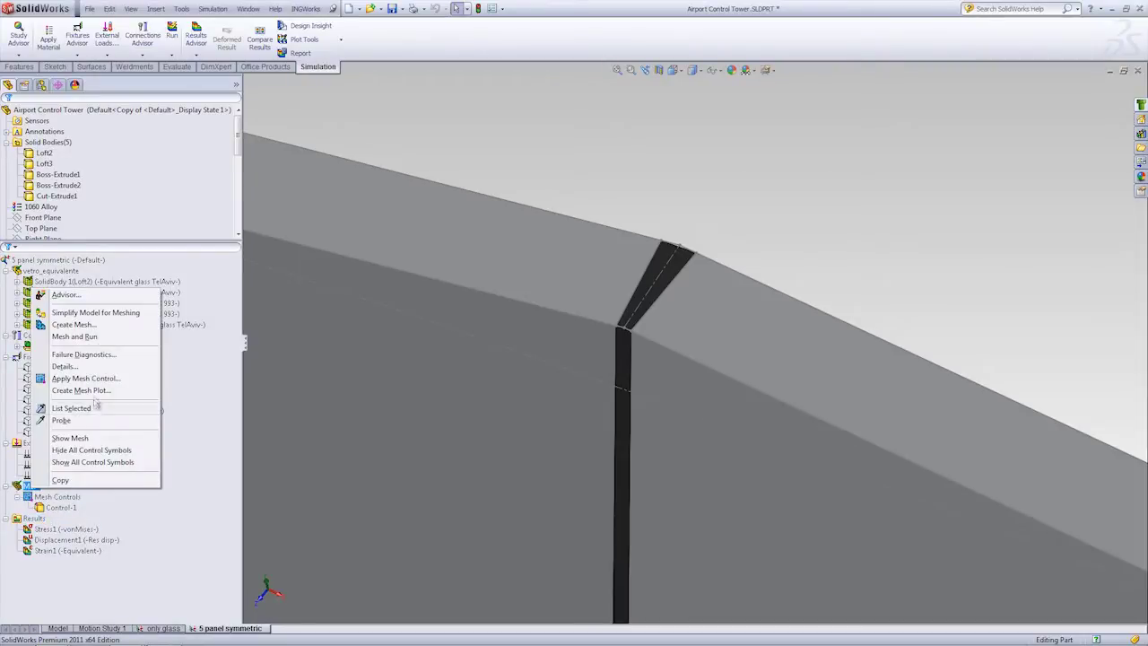
left_click(90, 439)
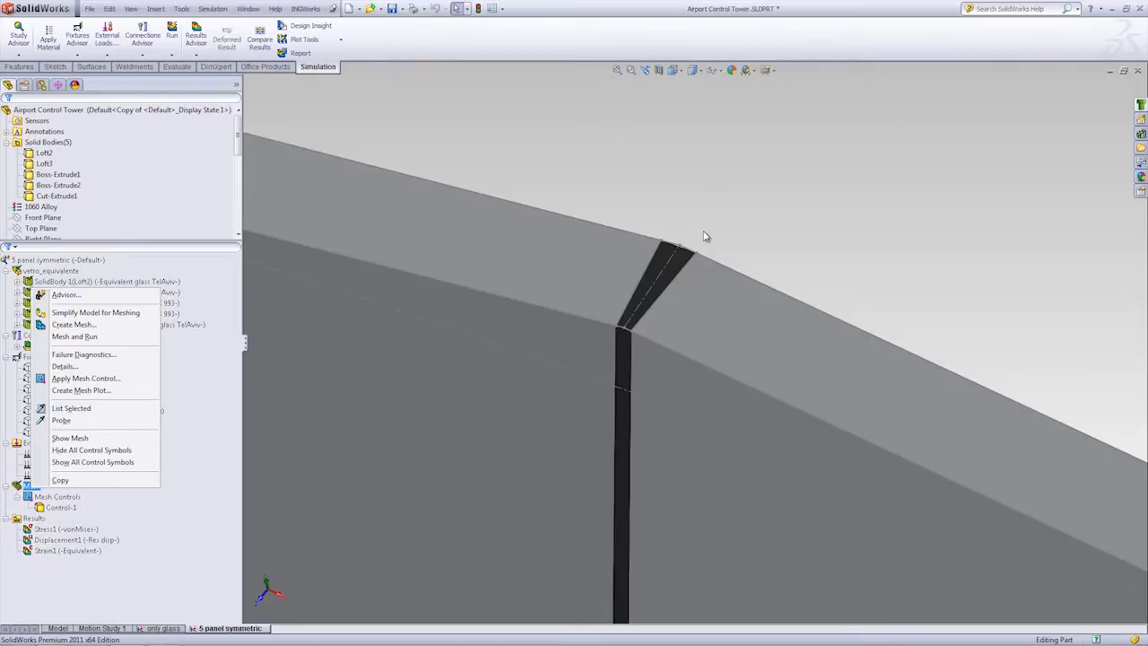
scroll(690, 294, "down", 5)
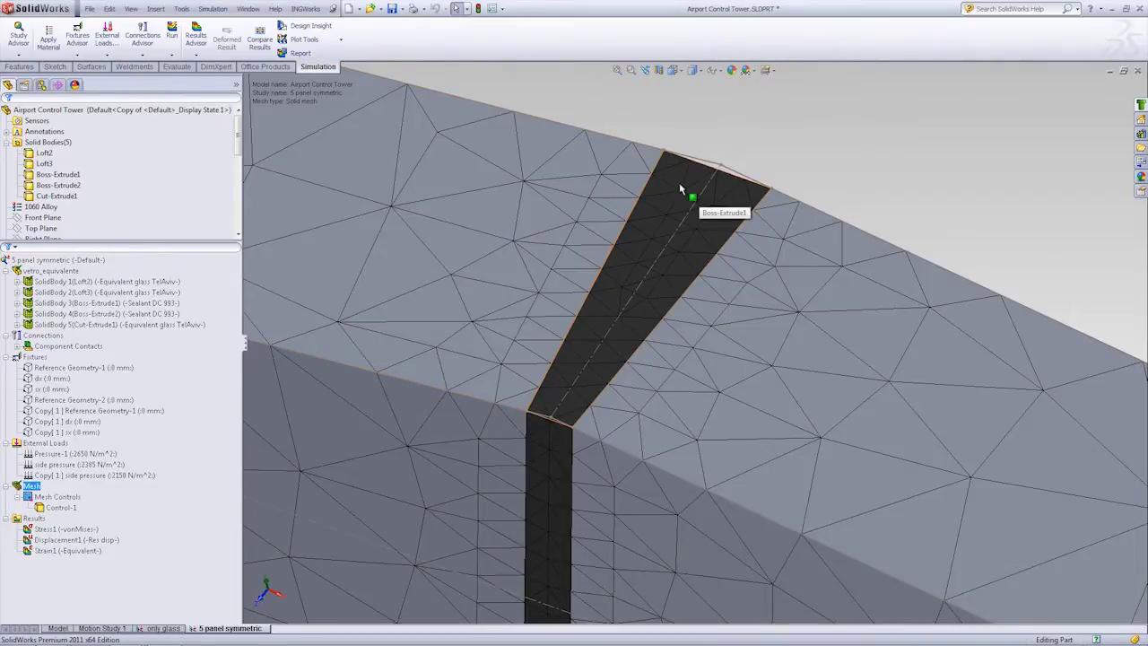
Step: Zoom in and pan to inspect the solid mesh over the glass panels and sealant joints
scroll(712, 316, "up", 4)
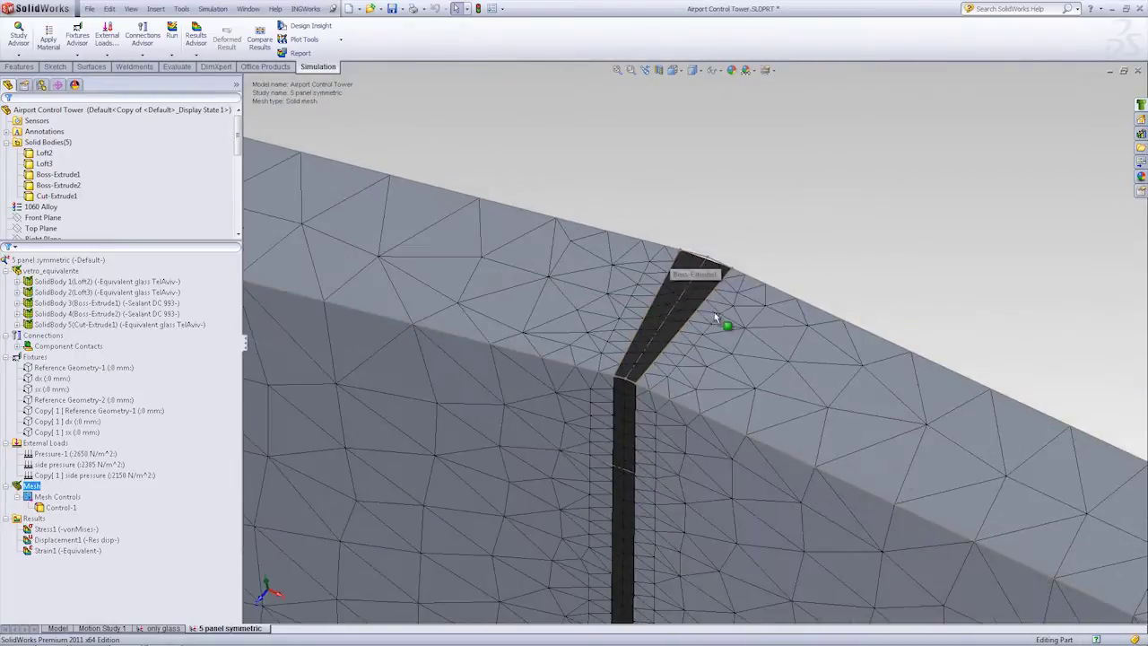
scroll(684, 389, "up", 2)
scroll(781, 418, "up", 2)
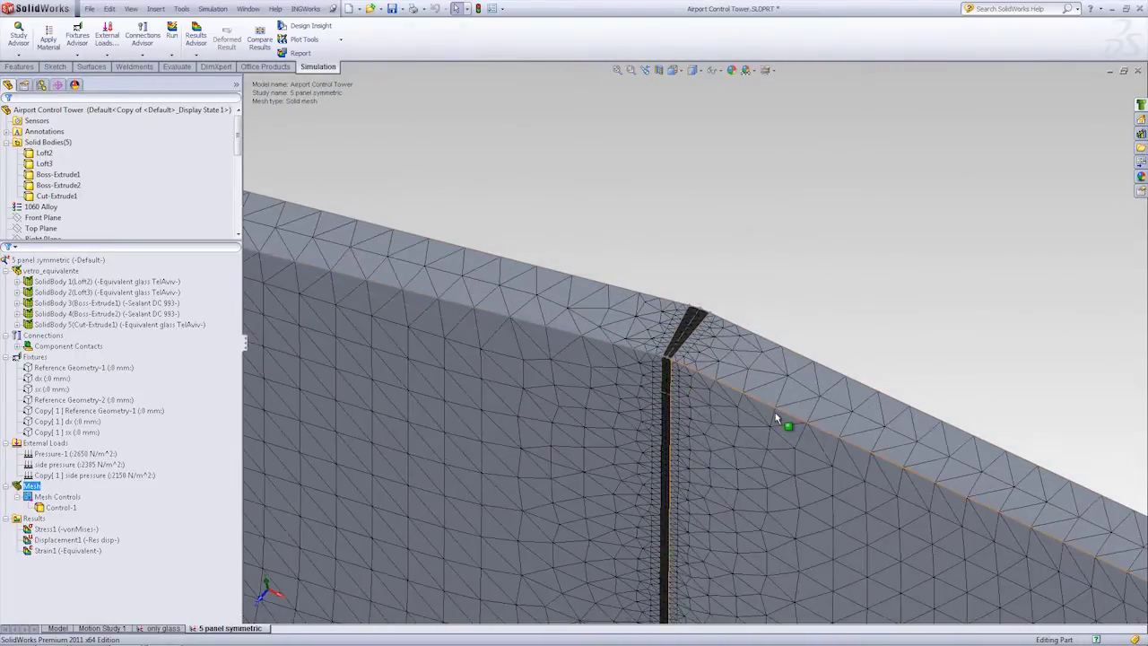
scroll(781, 418, "up", 2)
scroll(711, 364, "up", 1)
scroll(704, 358, "up", 1)
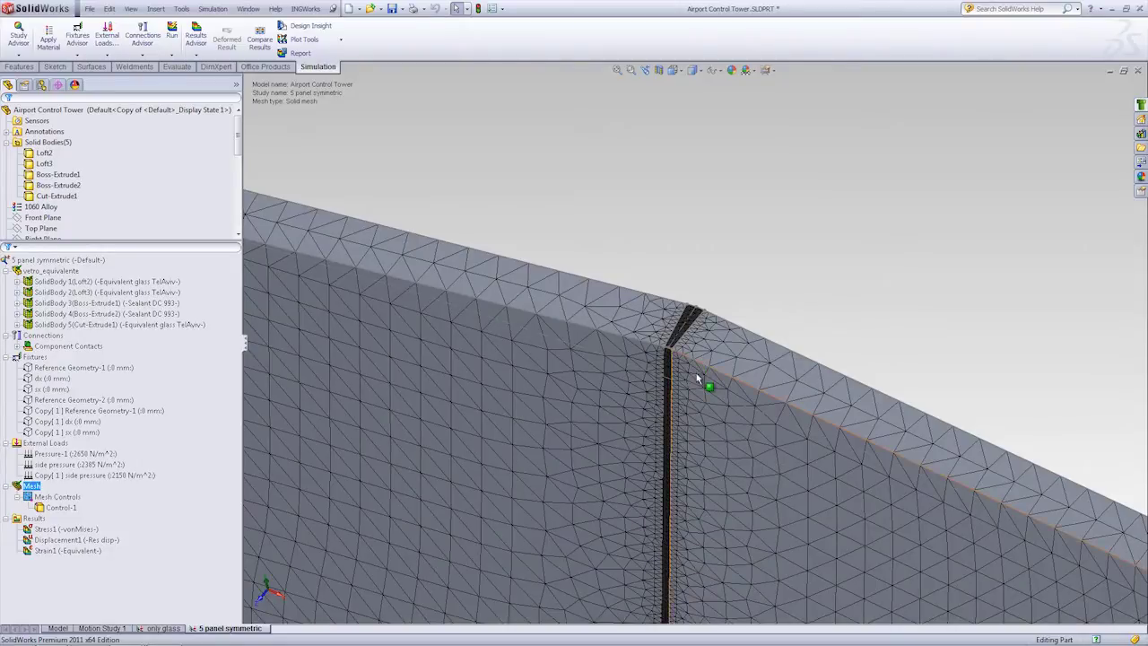
scroll(722, 431, "up", 2)
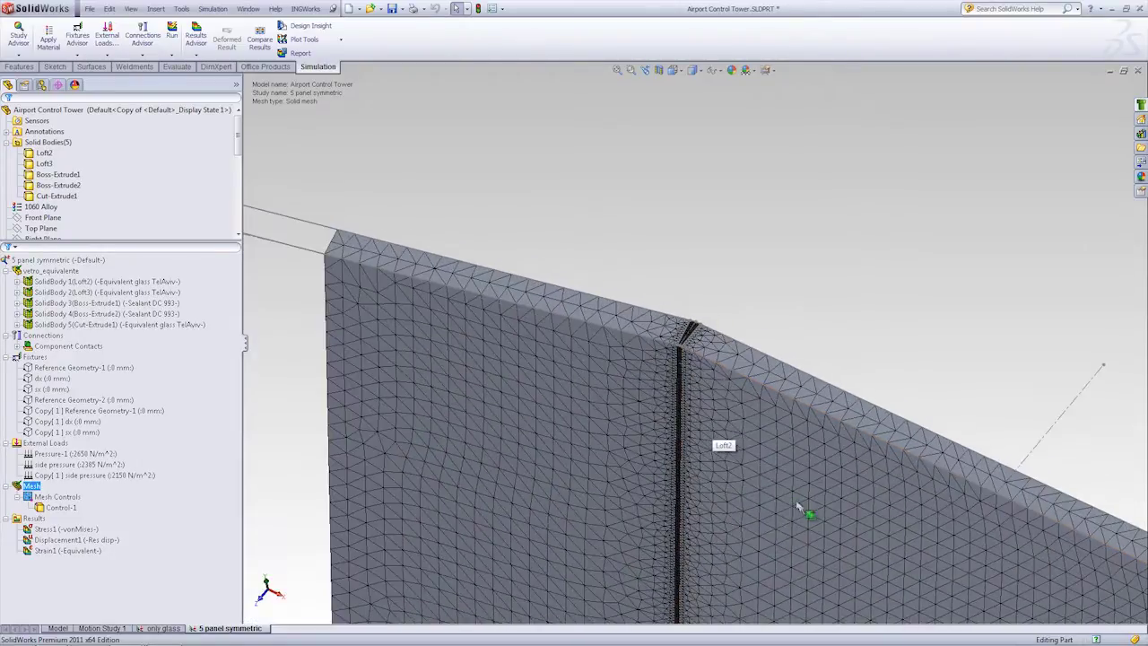
scroll(802, 508, "up", 1)
scroll(841, 520, "up", 1)
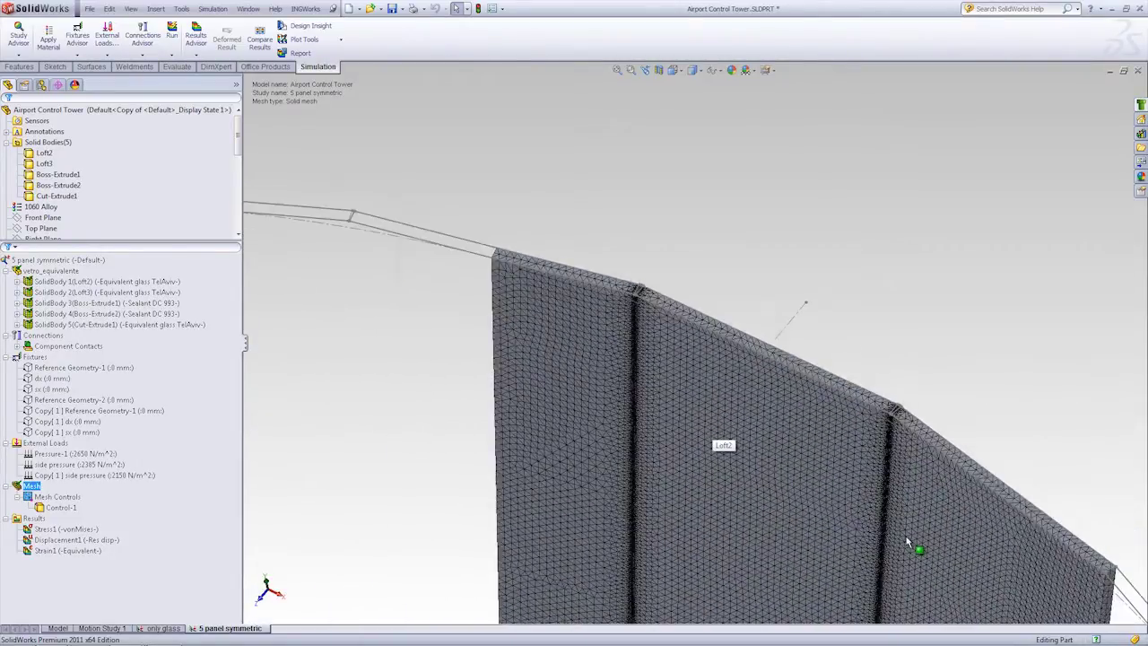
middle_click_drag(901, 536, 704, 357, "ctrl")
left_click(65, 529)
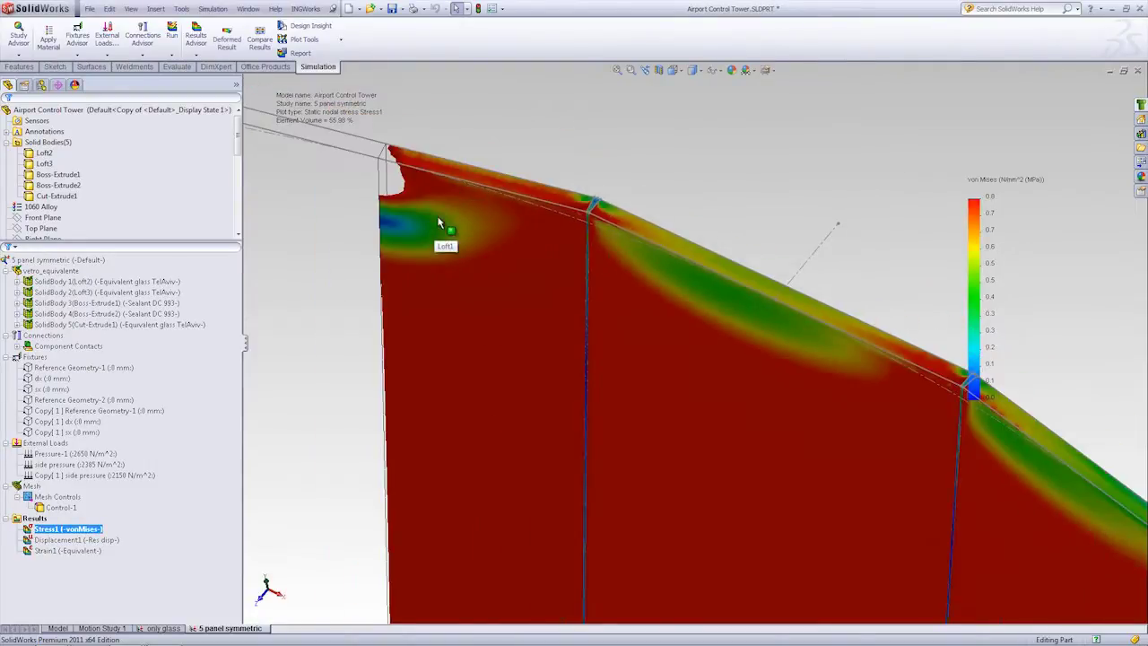
Step: Rotate and zoom the Stress1 von Mises plot to inspect the lower-stress panel edges
mouse_move(659, 257)
middle_mouse_down()
mouse_move(659, 281)
mouse_move(756, 205)
middle_mouse_up()
mouse_move(654, 243)
middle_mouse_down()
mouse_move(654, 385)
mouse_move(667, 432)
middle_mouse_up()
scroll(669, 431, "down", 3)
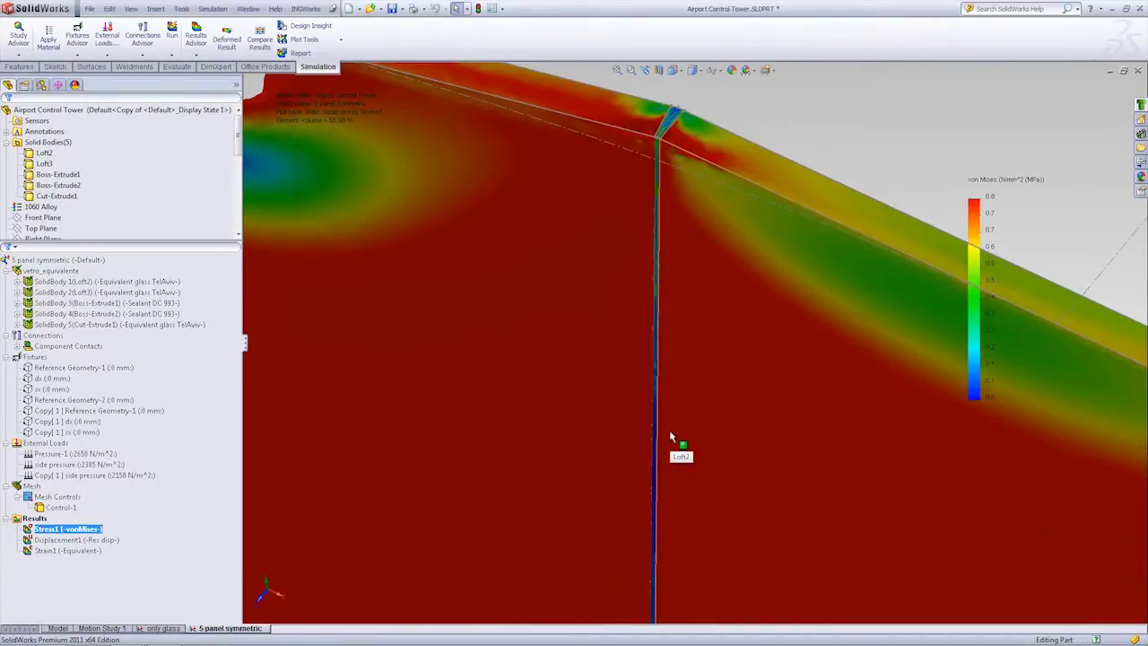
scroll(672, 440, "down", 1)
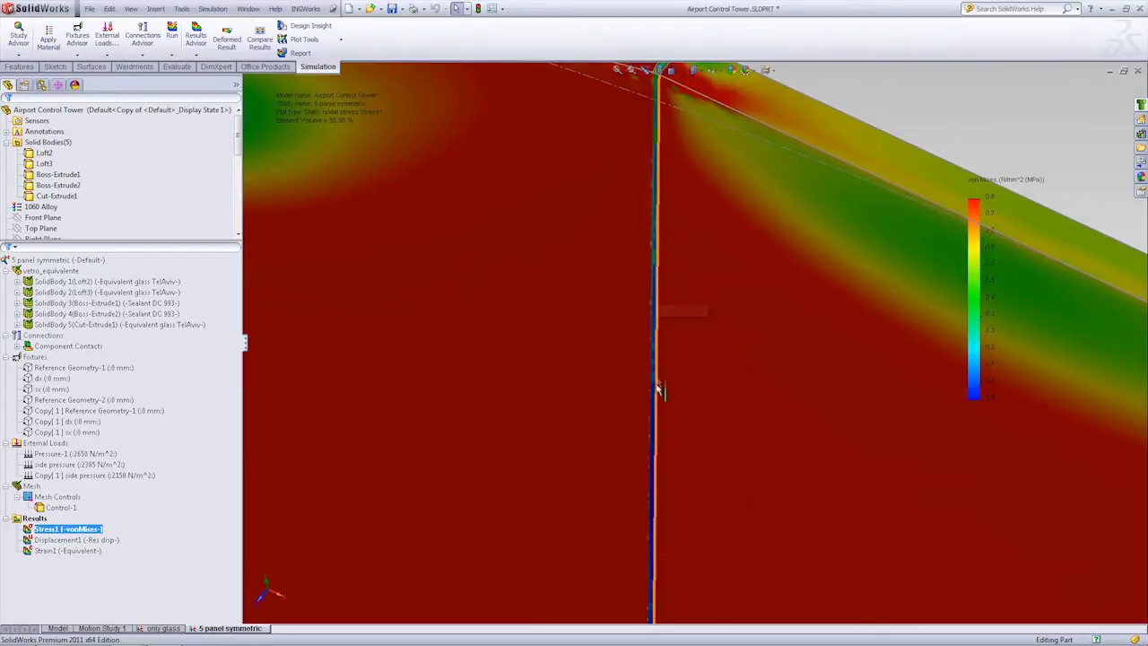
scroll(664, 417, "up", 5)
scroll(712, 498, "up", 2)
scroll(717, 475, "up", 2)
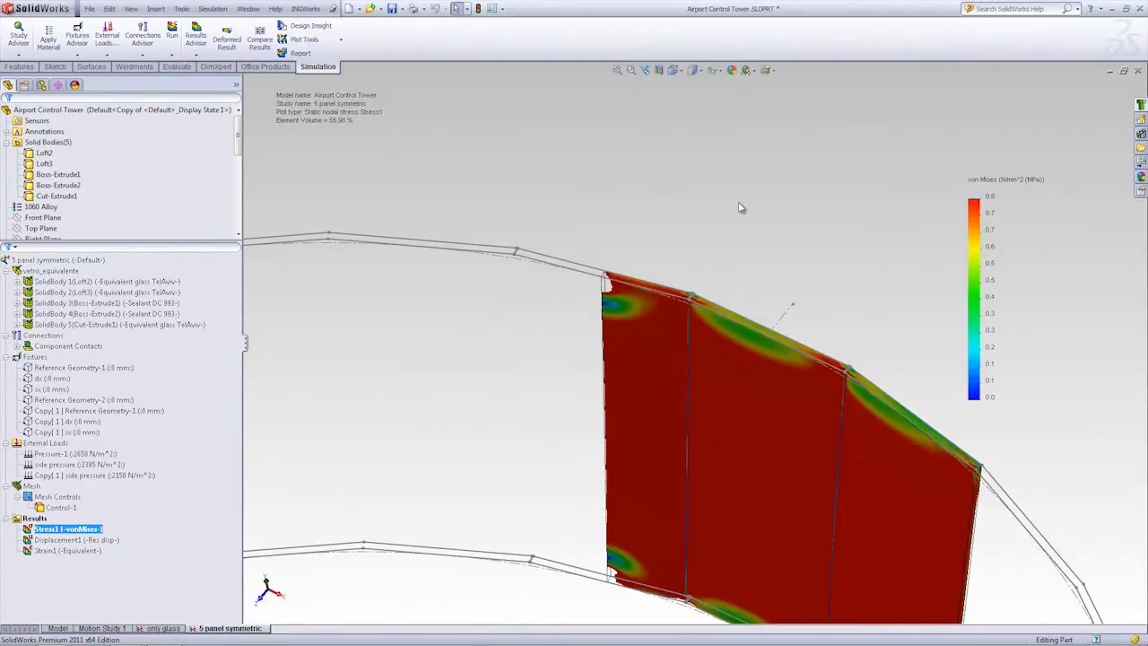
scroll(709, 404, "down", 4)
scroll(695, 377, "down", 1)
scroll(692, 391, "down", 2)
scroll(691, 392, "down", 2)
scroll(699, 385, "up", 4)
scroll(709, 381, "up", 3)
scroll(794, 454, "up", 2)
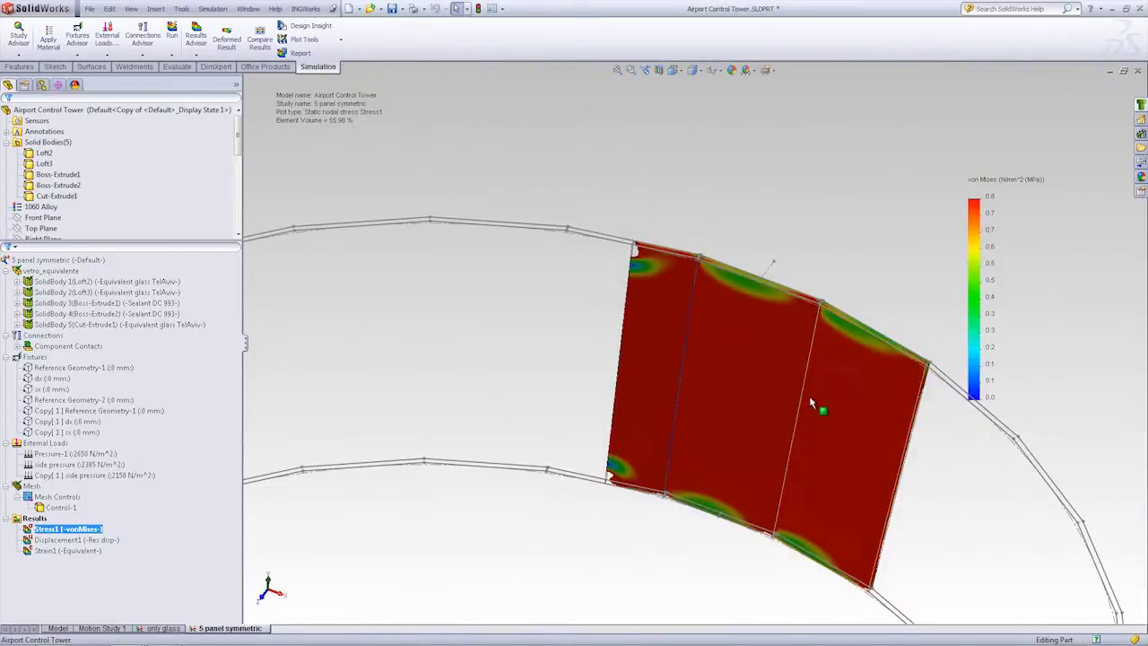
scroll(833, 431, "down", 2)
Step: Orbit the panels to face them directly and select the Displacement1 result
mouse_move(789, 368)
middle_mouse_down()
mouse_move(669, 320)
mouse_move(674, 331)
mouse_move(606, 259)
middle_mouse_up()
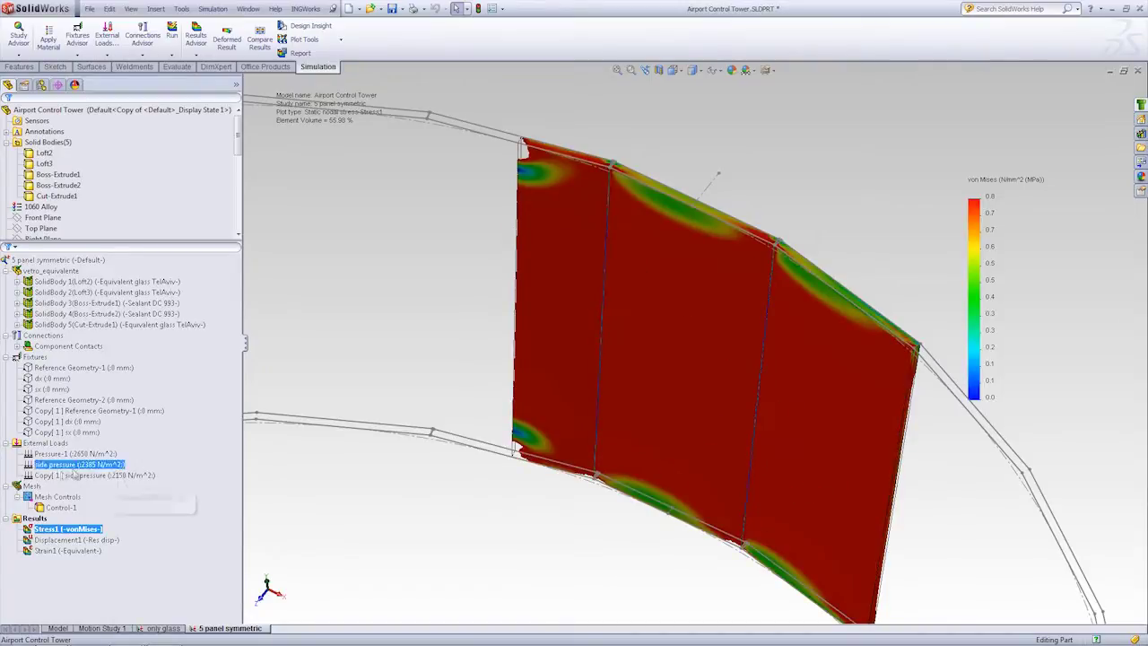
left_click(52, 540)
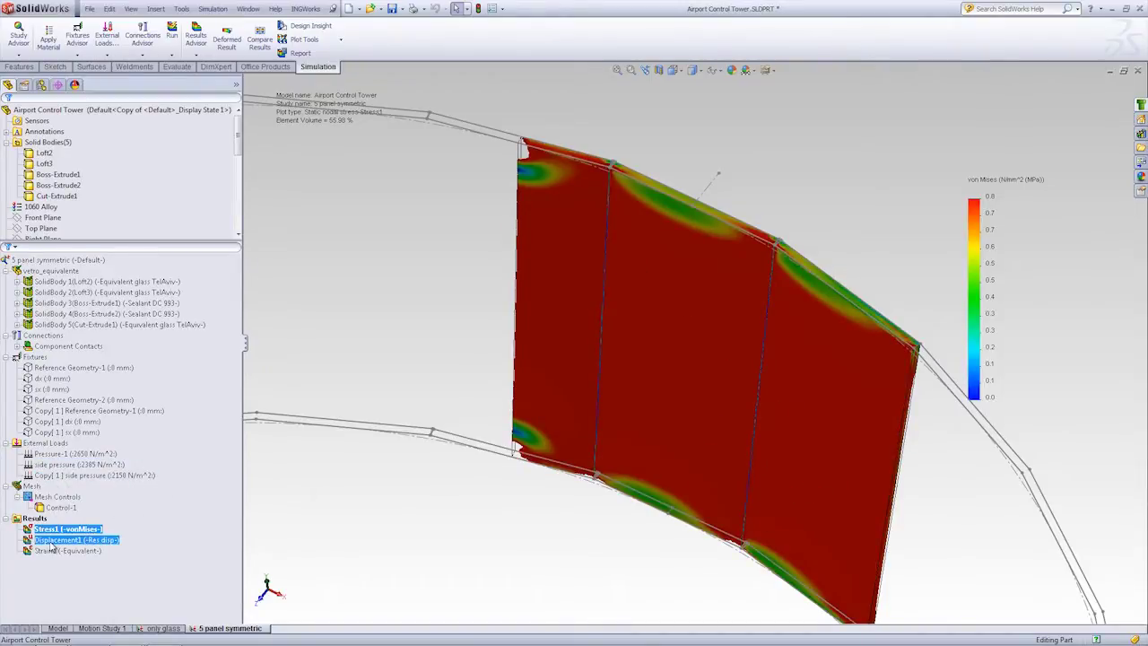
left_click(483, 467)
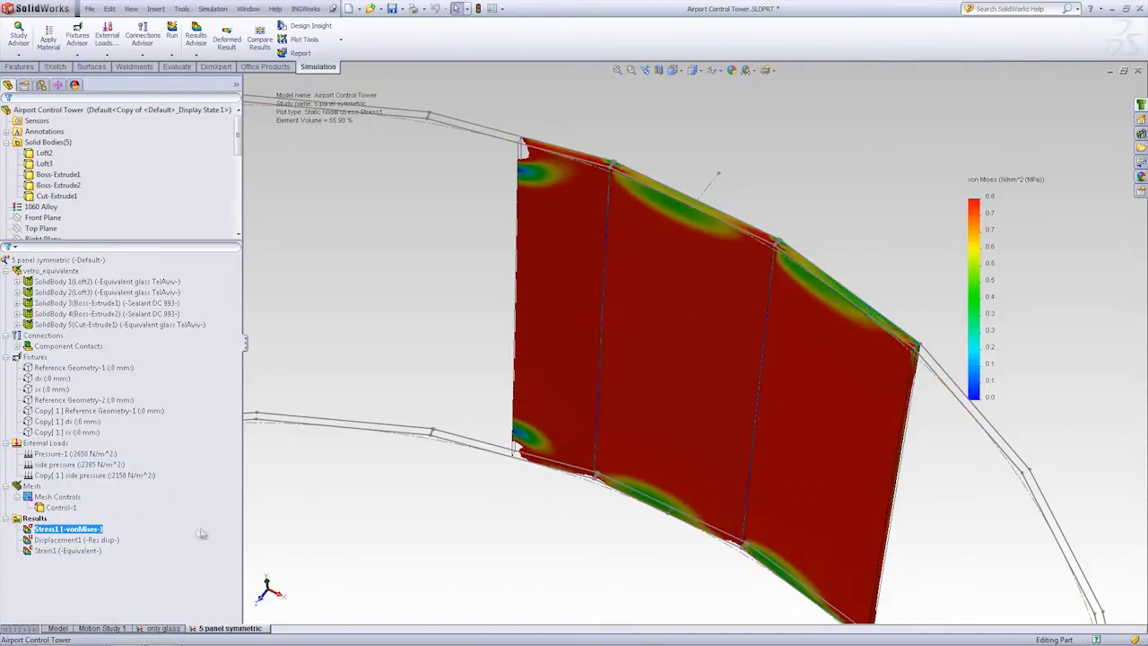
left_click(99, 540, "ctrl")
double_click(93, 542)
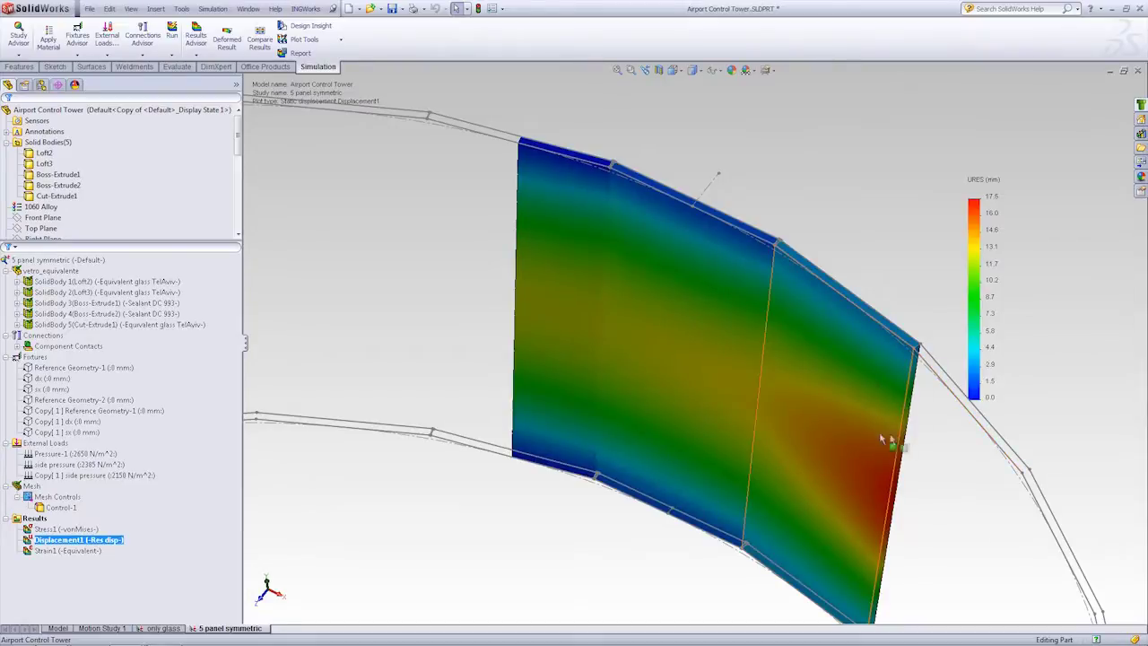
scroll(847, 434, "down", 2)
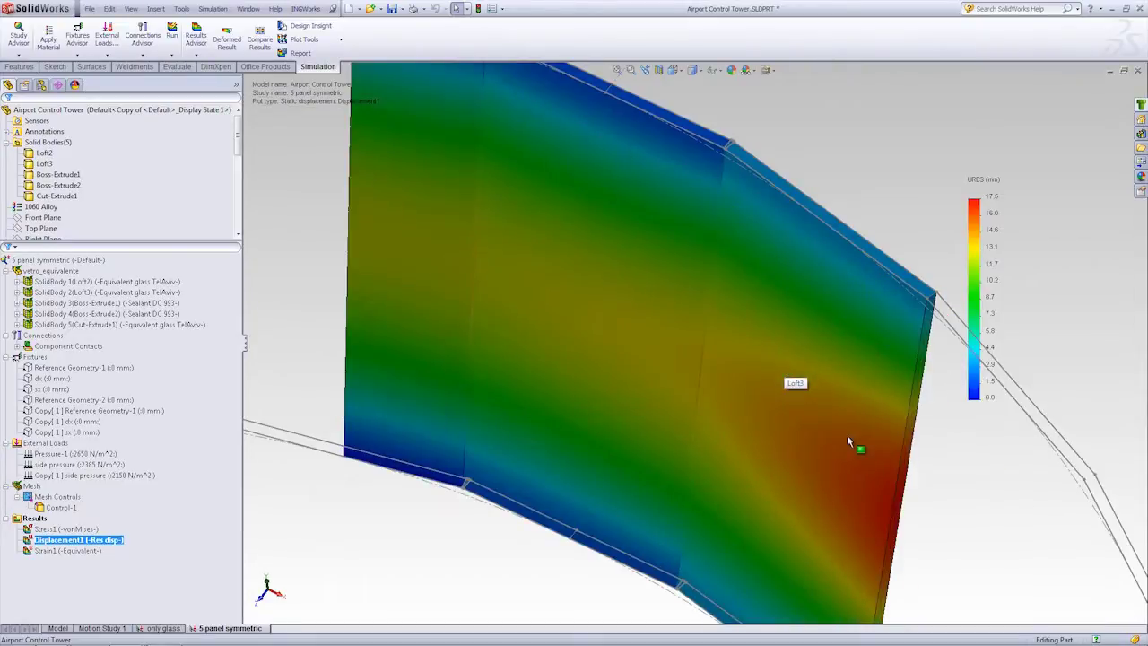
scroll(755, 296, "down", 2)
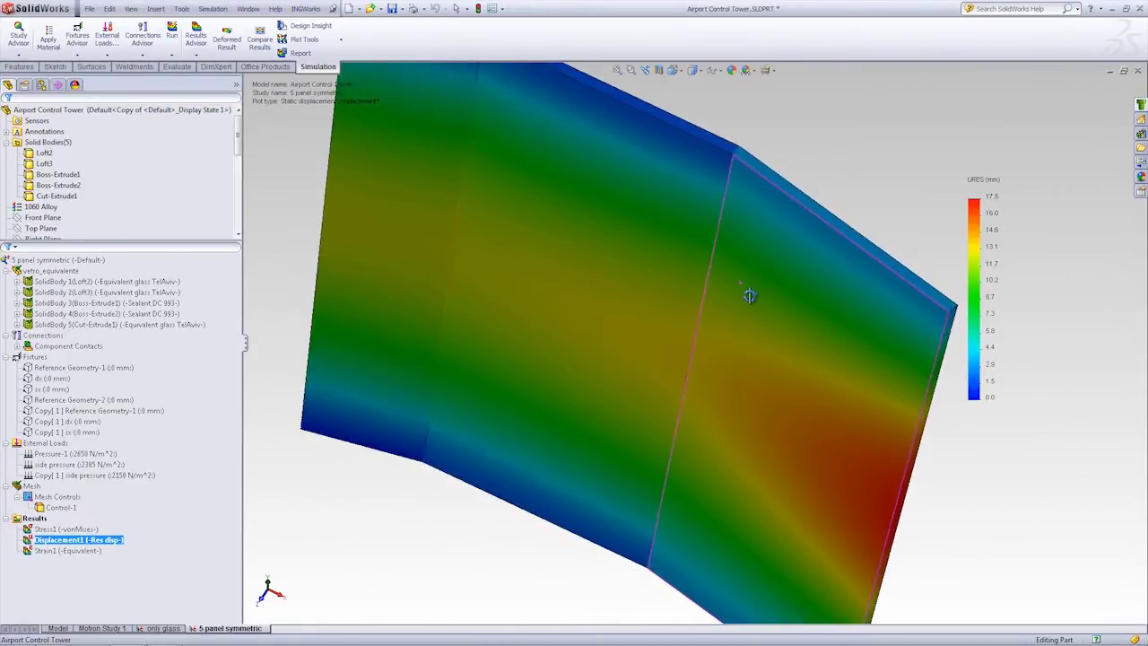
scroll(755, 296, "up", 1)
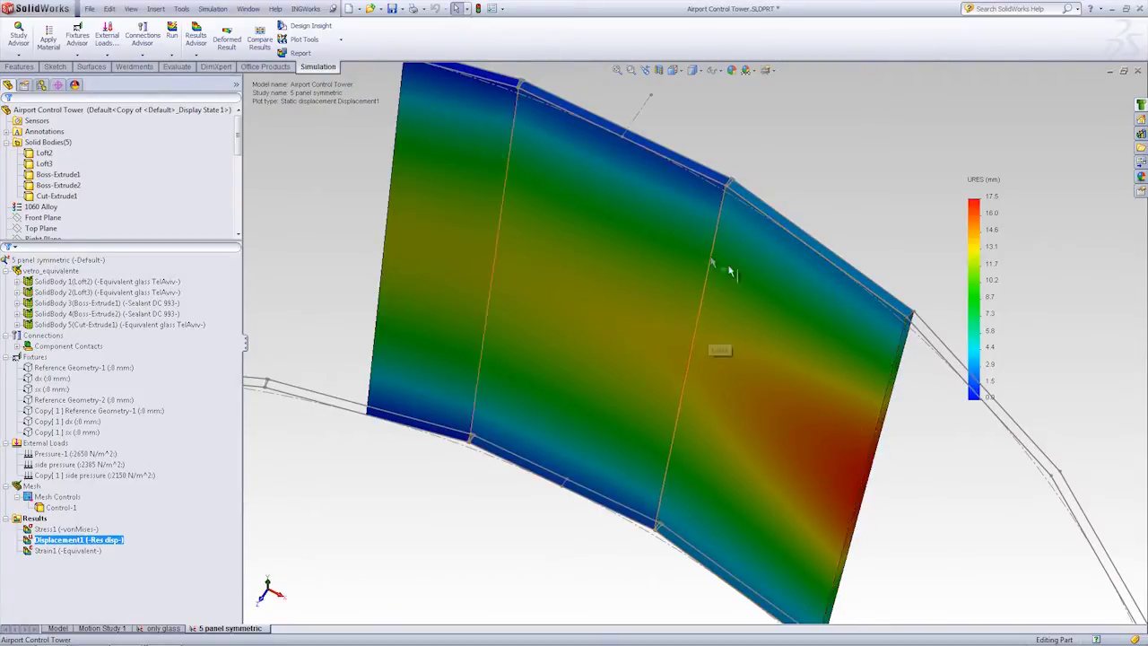
mouse_move(687, 243)
middle_mouse_down()
mouse_move(693, 261)
mouse_move(662, 281)
middle_mouse_up()
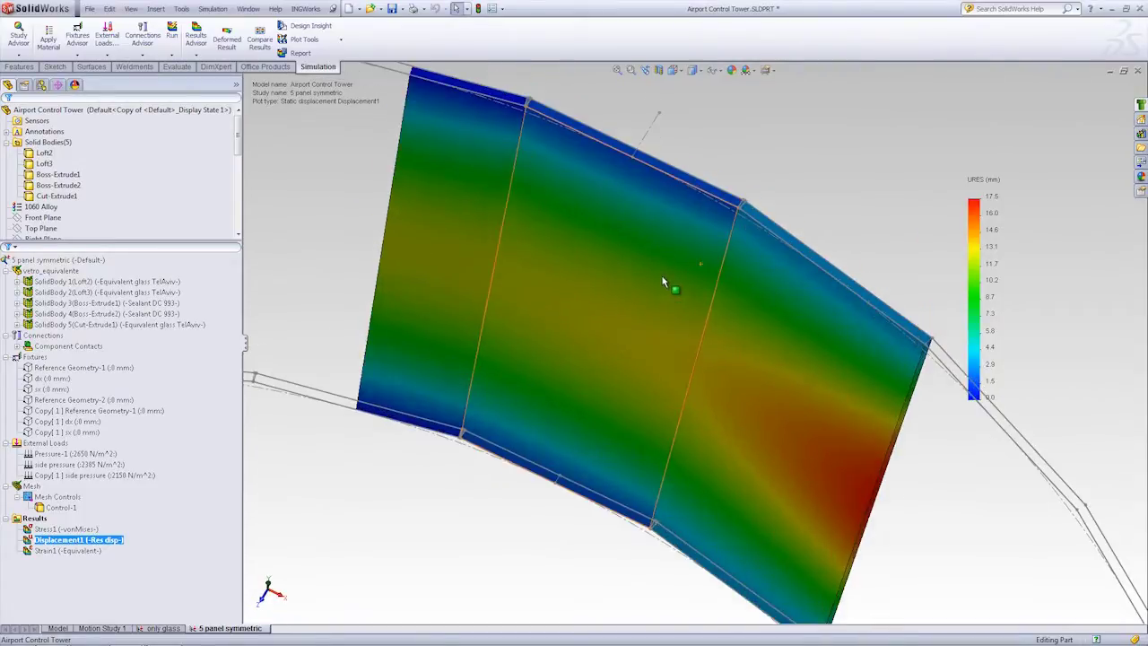
middle_click_drag(656, 320, 627, 223)
scroll(627, 229, "down", 3)
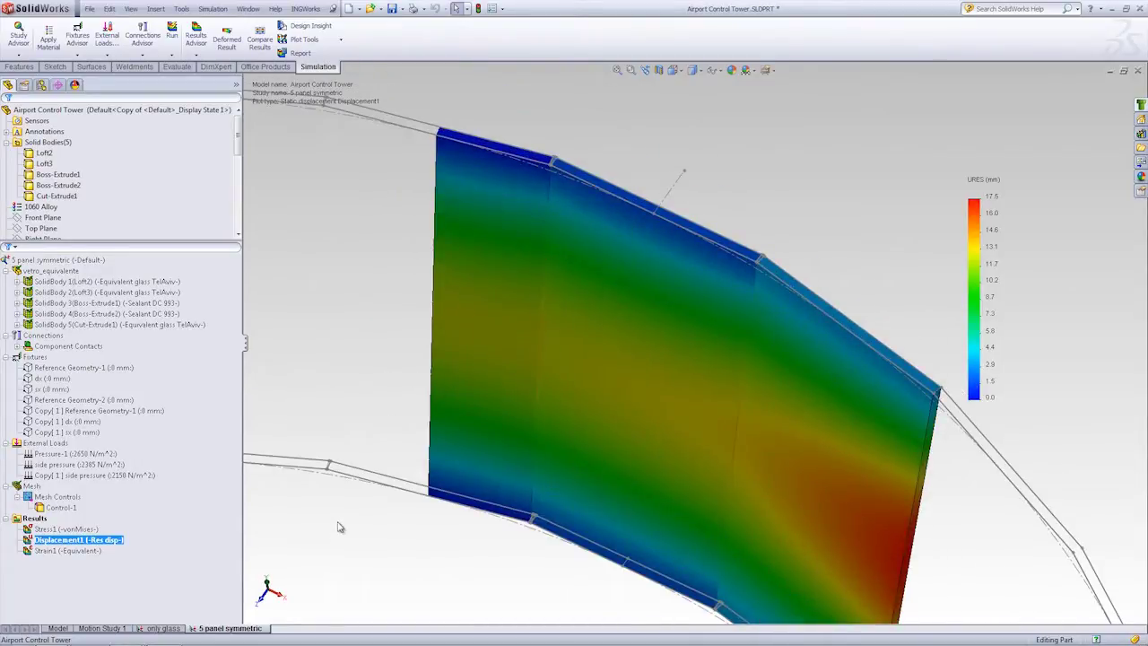
key("ctrl+Tab")
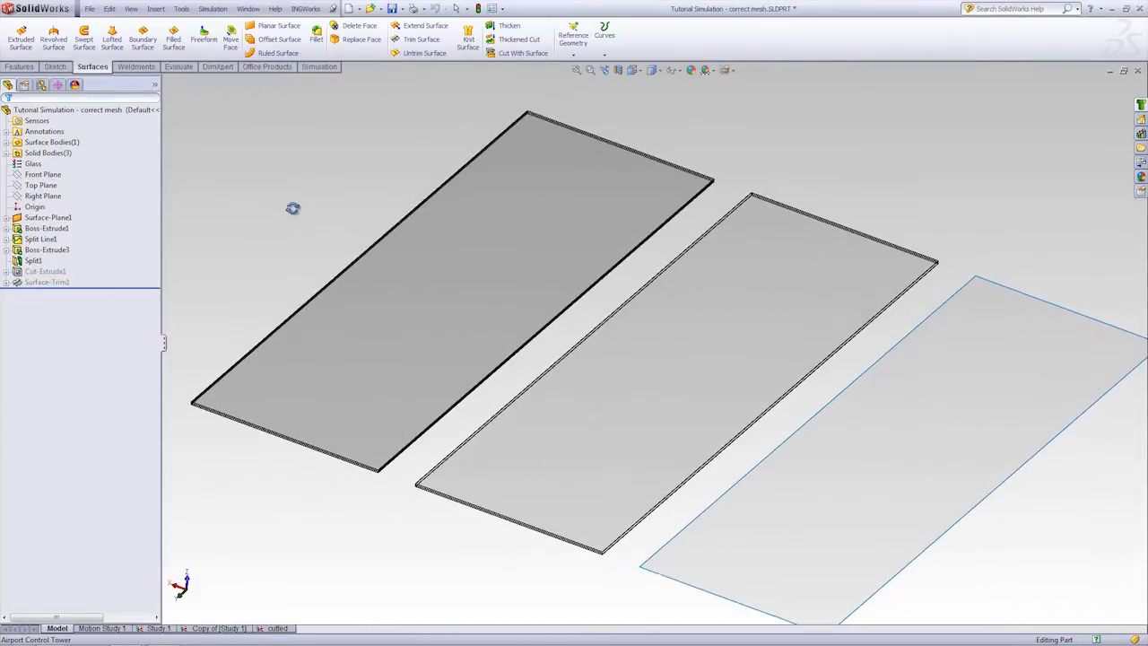
Step: Orbit and zoom the three glass plates to a flatter, edge-on viewing angle
scroll(556, 349, "up", 3)
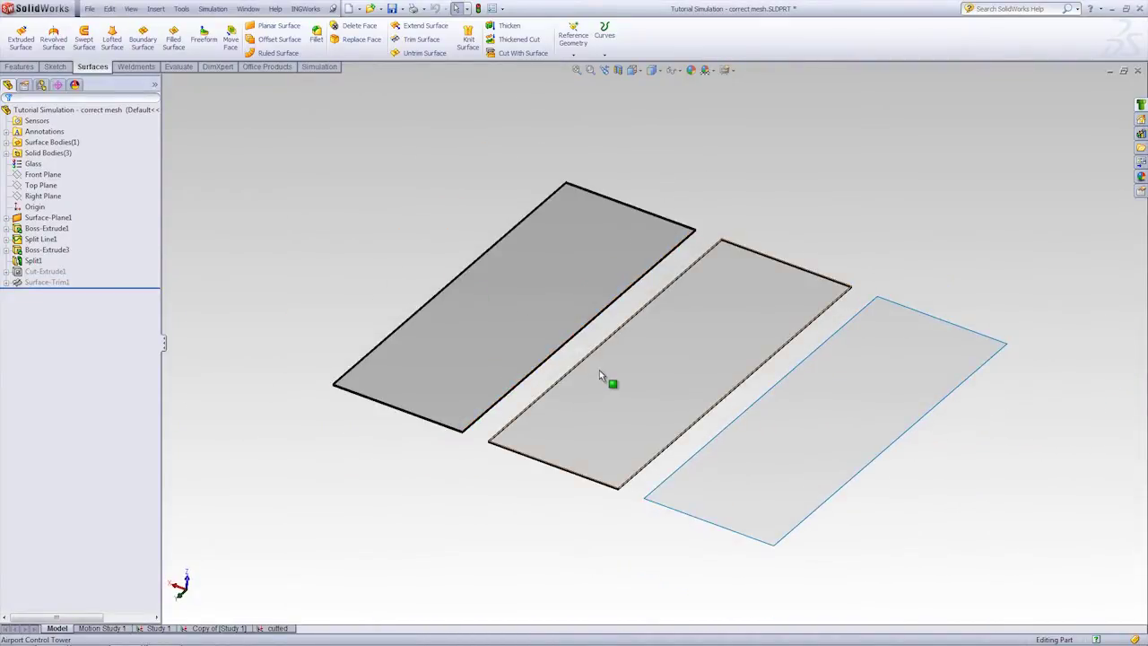
mouse_move(627, 377)
middle_mouse_down()
mouse_move(496, 254)
mouse_move(379, 384)
middle_mouse_up()
mouse_move(641, 264)
middle_mouse_down()
mouse_move(636, 277)
mouse_move(628, 260)
middle_mouse_up()
scroll(777, 434, "down", 3)
scroll(755, 435, "up", 1)
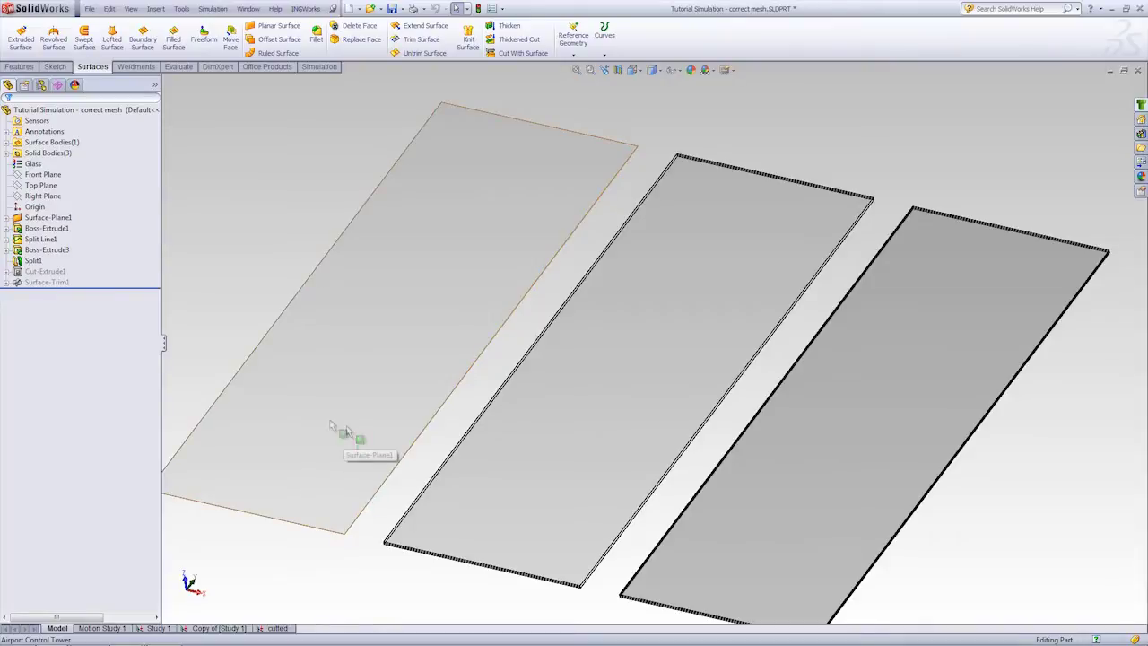
Step: Select the left surface plate Surface-Plane1 and zoom in on it
left_click(448, 233)
scroll(625, 336, "up", 1)
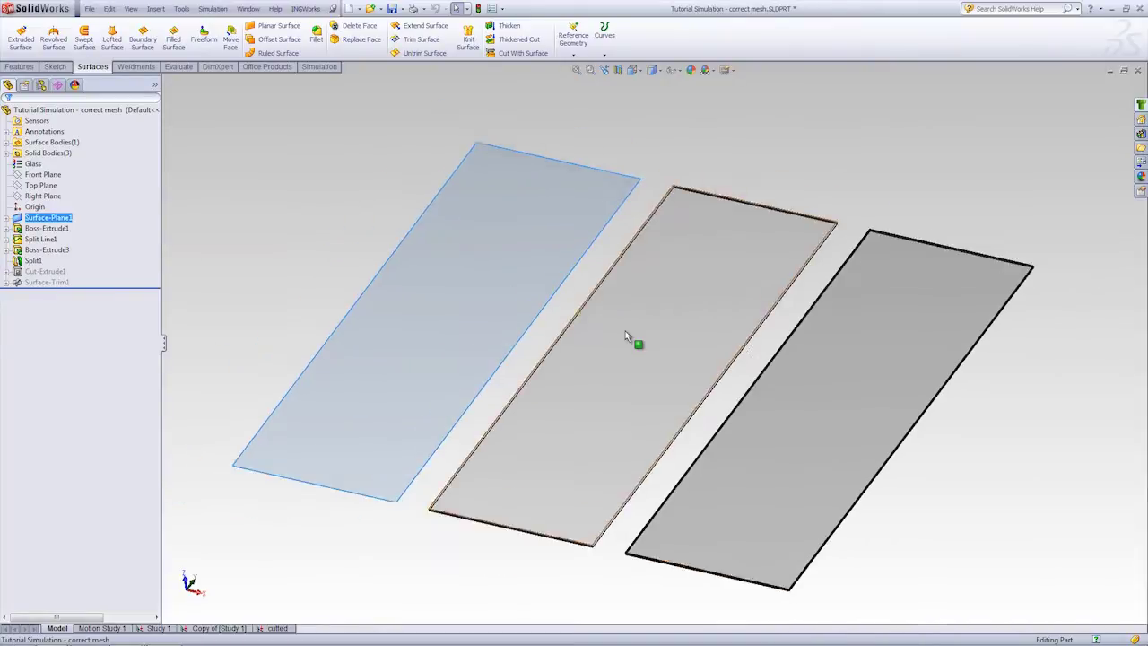
scroll(625, 334, "up", 1)
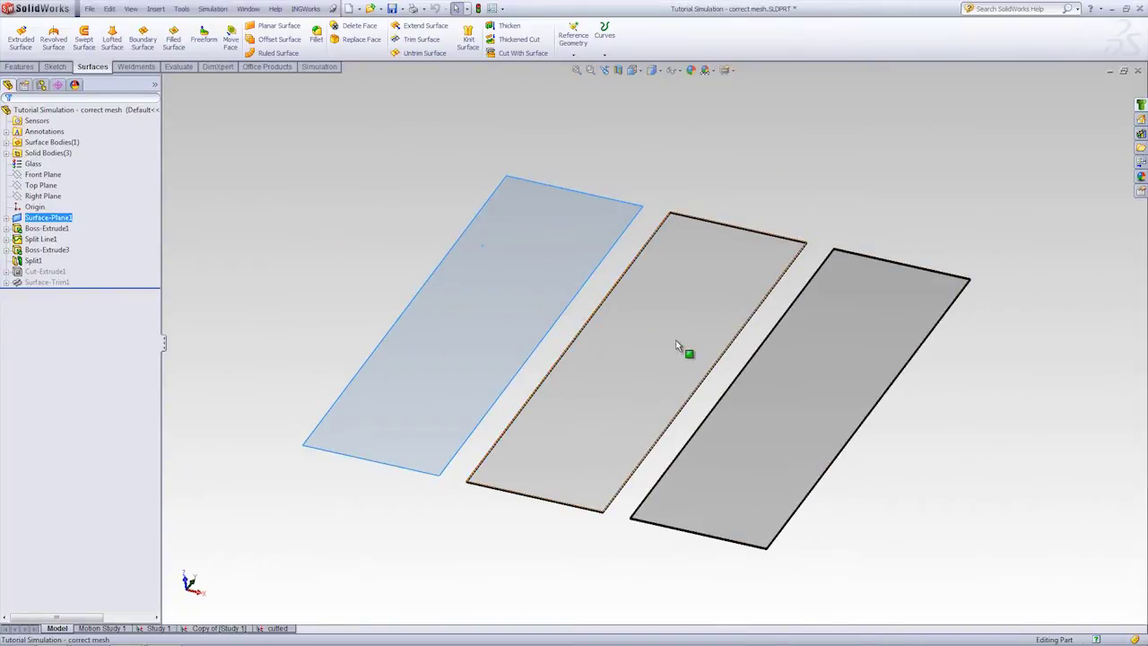
scroll(677, 345, "down", 1)
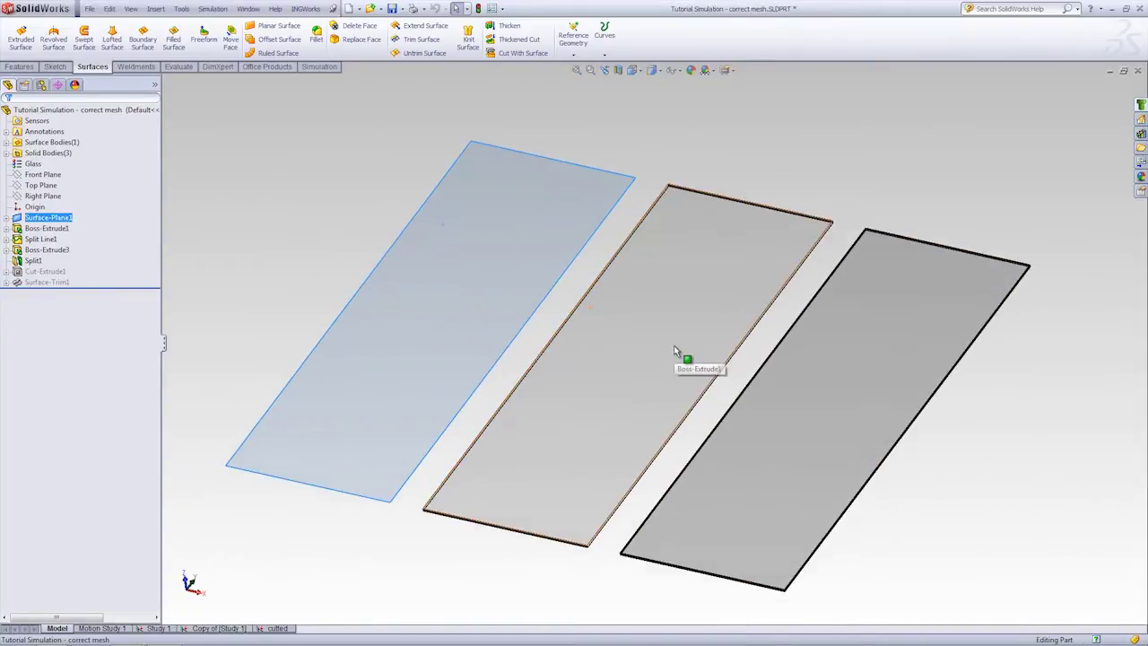
left_click(165, 629)
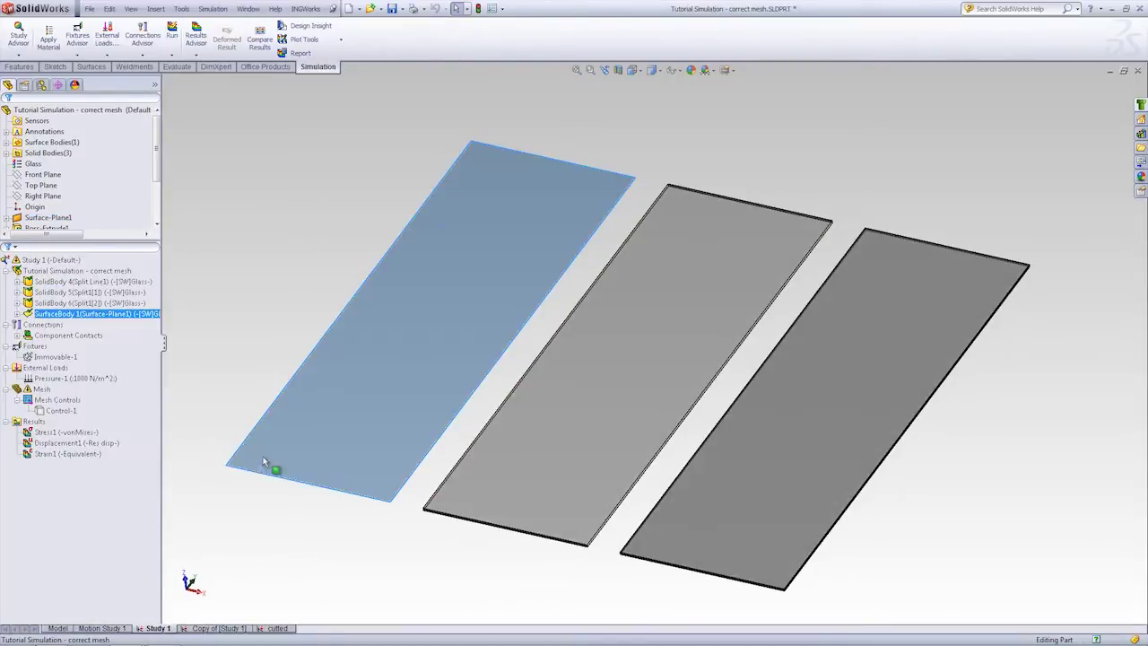
Step: Show the Study 1 mesh on all three plates, confirming Yes despite outdated mesh information
right_click(40, 396)
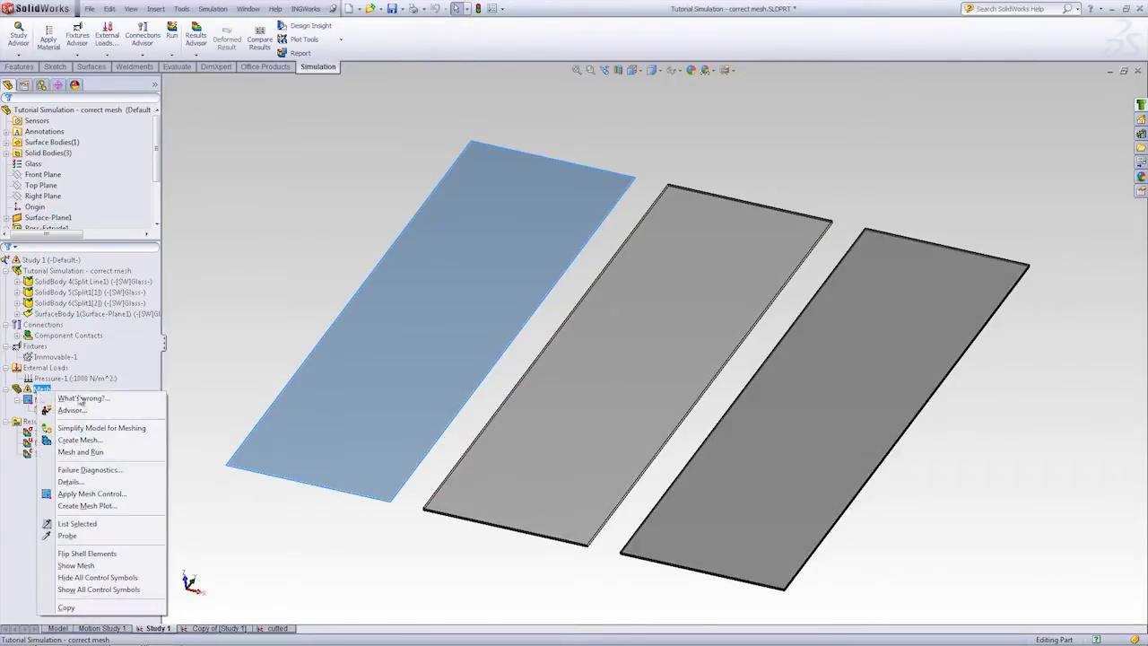
left_click(90, 565)
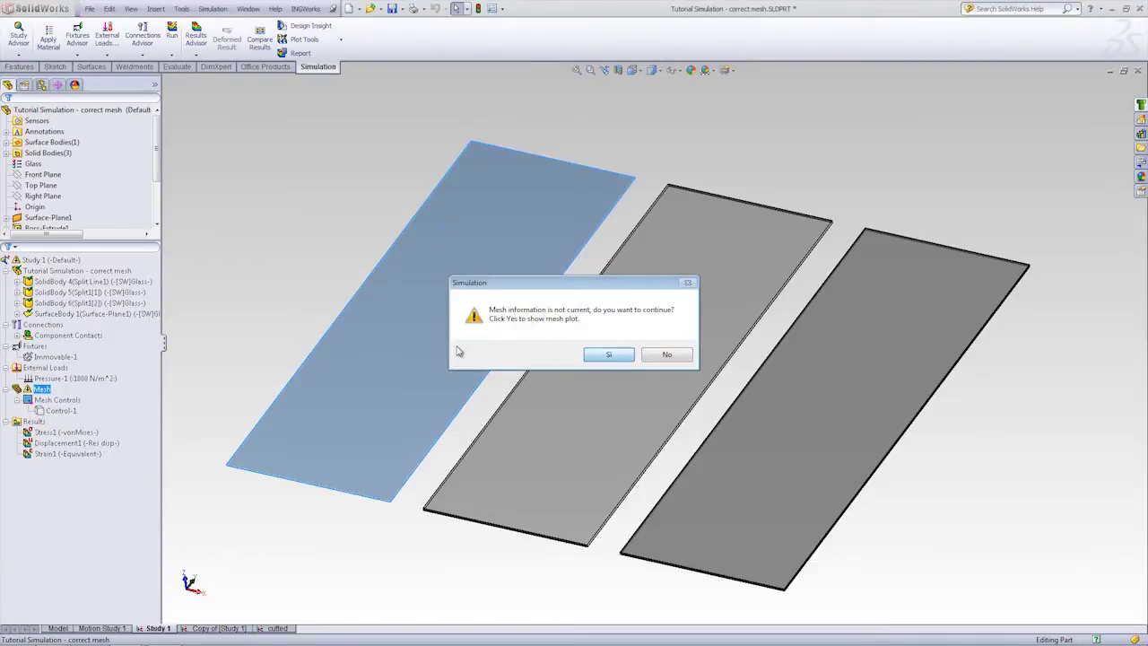
left_click(608, 354)
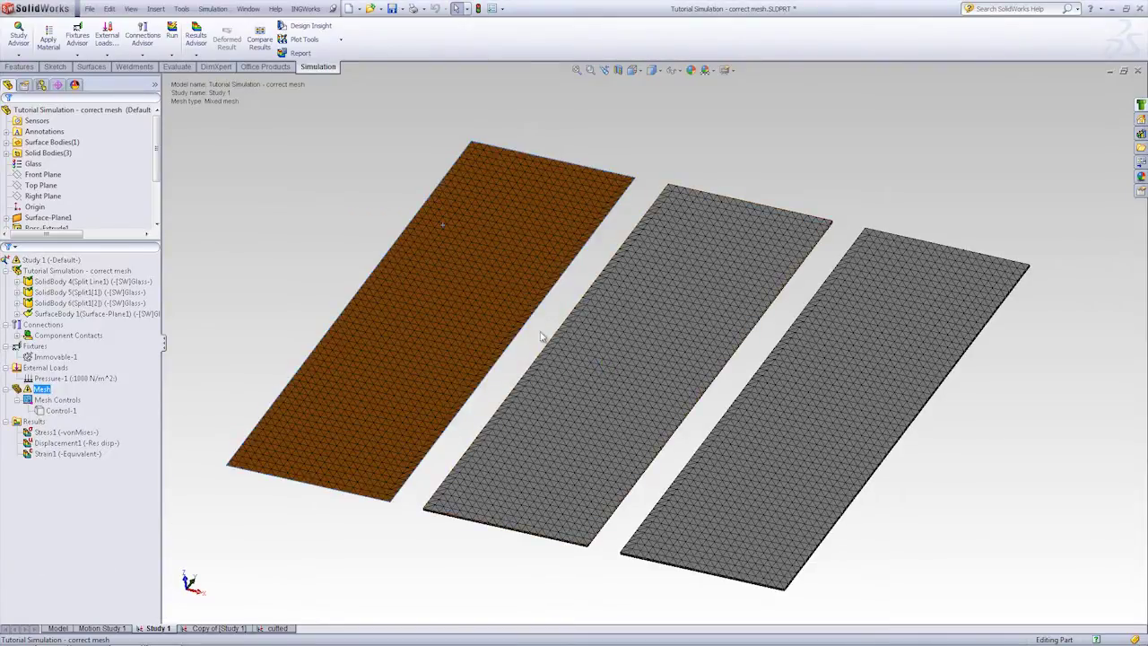
scroll(586, 282, "up", 1)
scroll(589, 269, "up", 2)
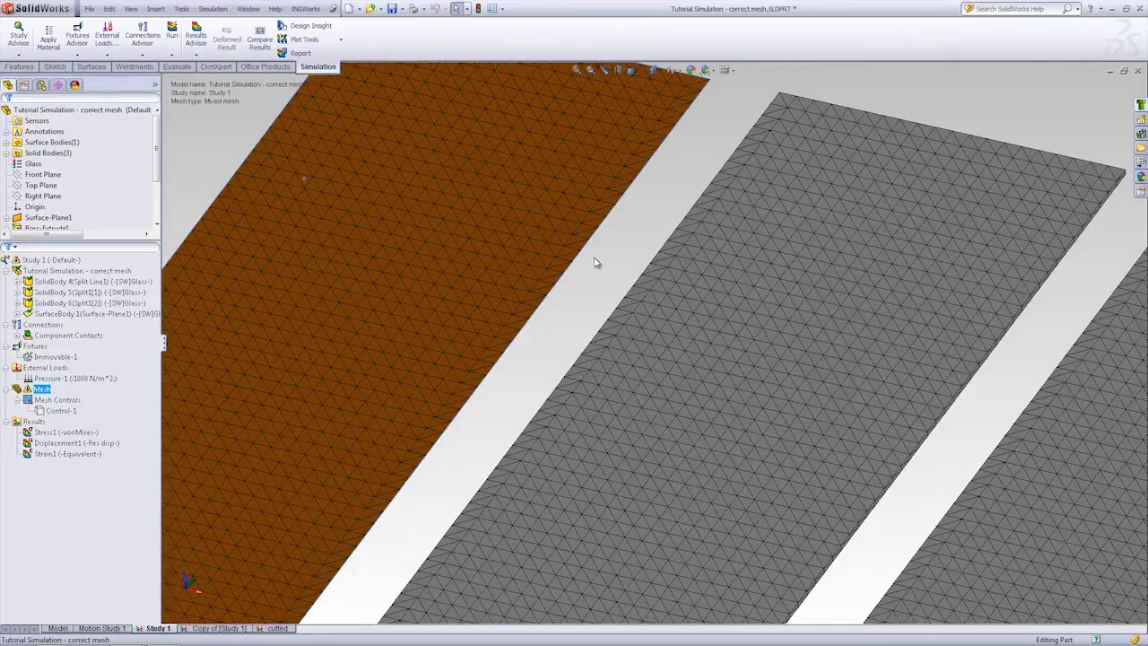
scroll(593, 262, "up", 2)
scroll(540, 254, "down", 3)
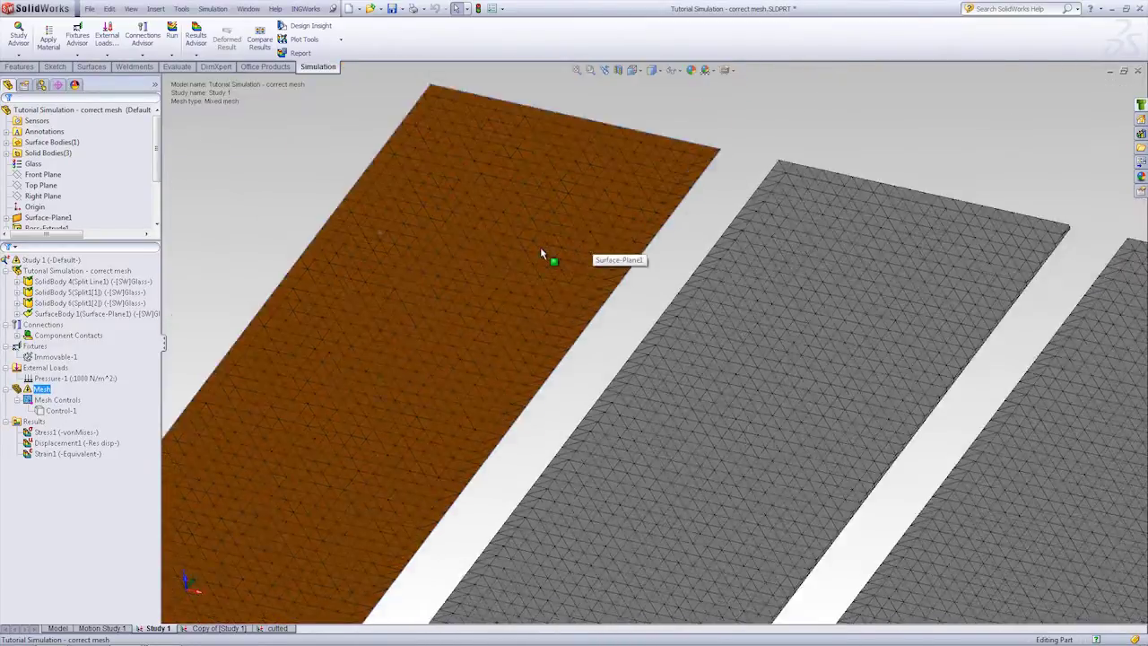
scroll(541, 254, "down", 2)
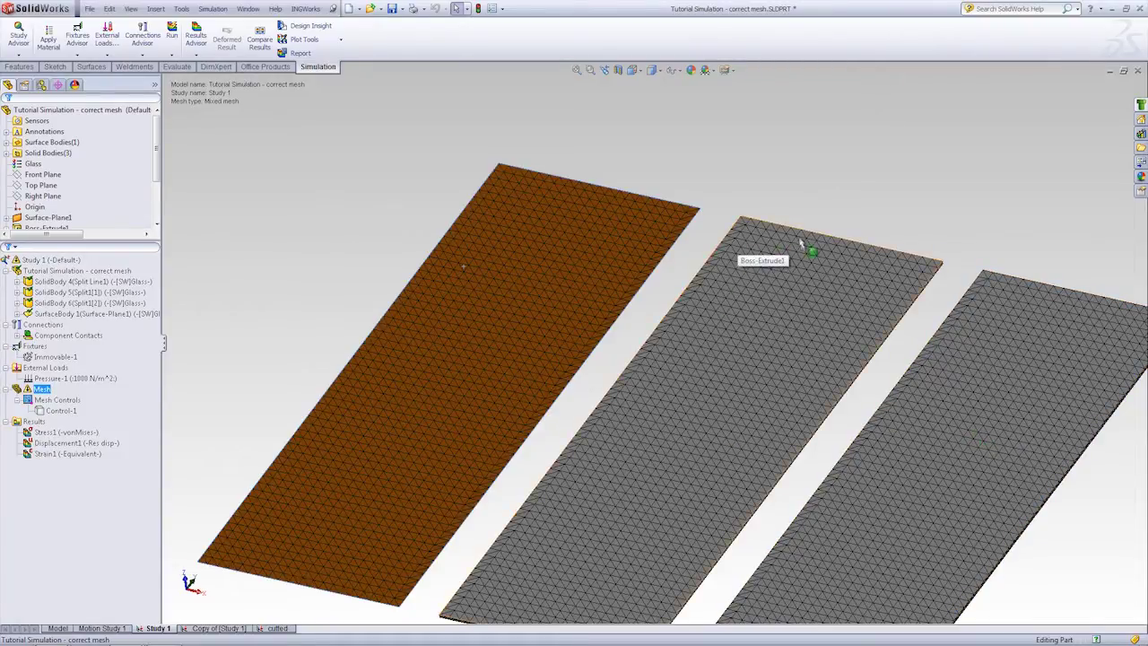
Step: Zoom and orbit around the plates to check the surface and solid plates are both meshed
middle_click_drag(635, 386, 671, 476)
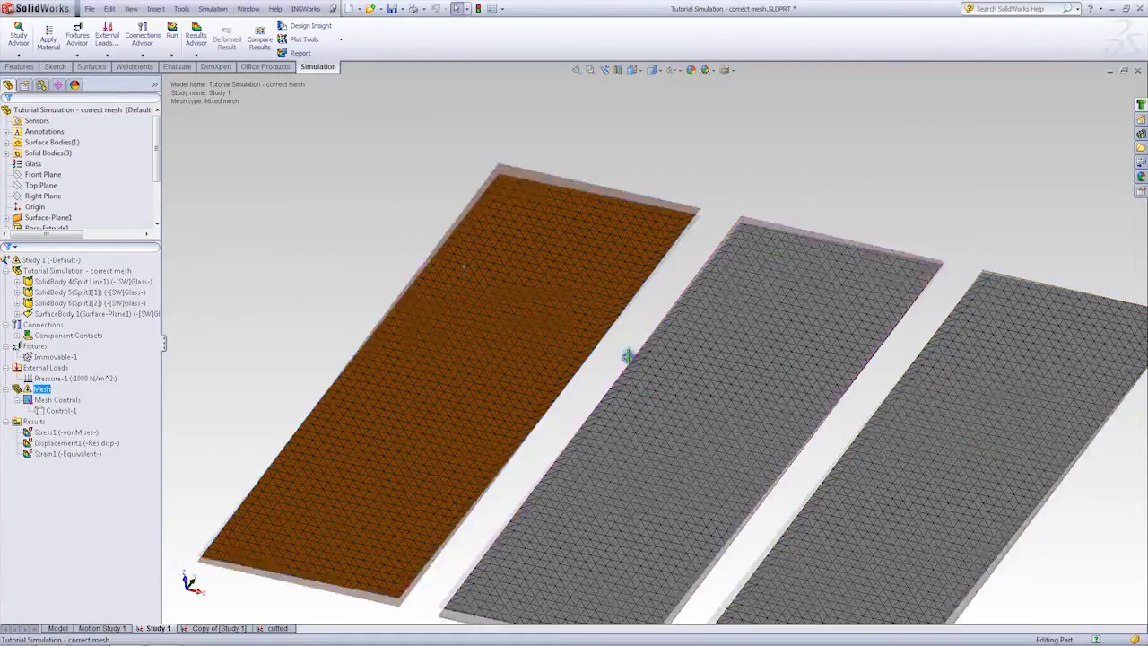
scroll(655, 498, "down", 3)
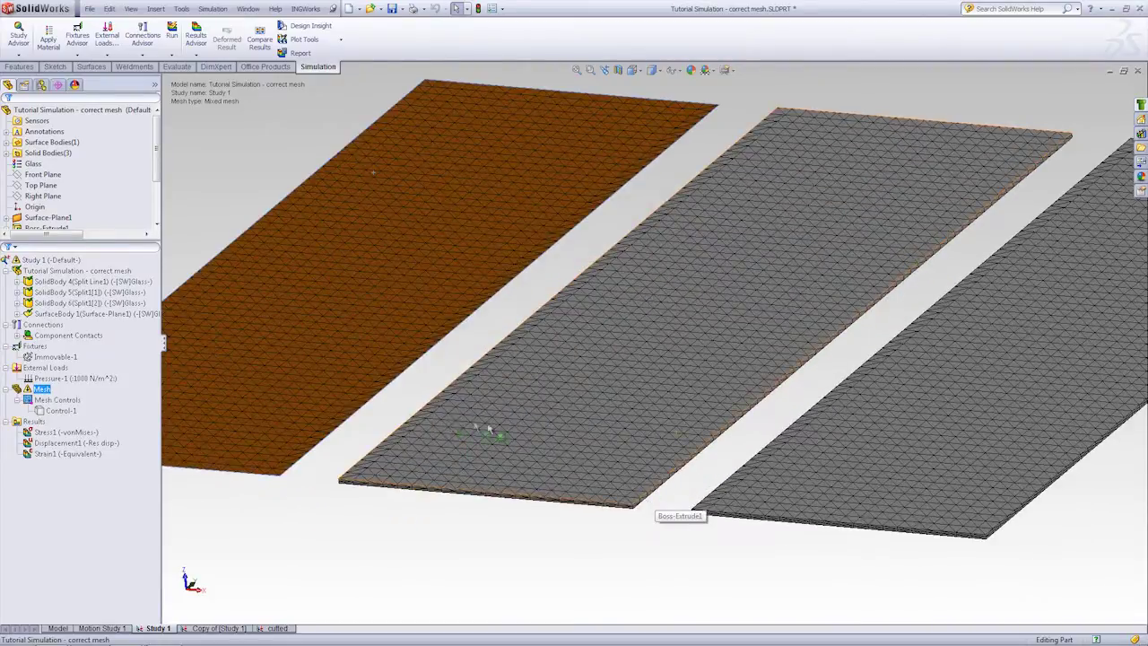
scroll(666, 475, "down", 3)
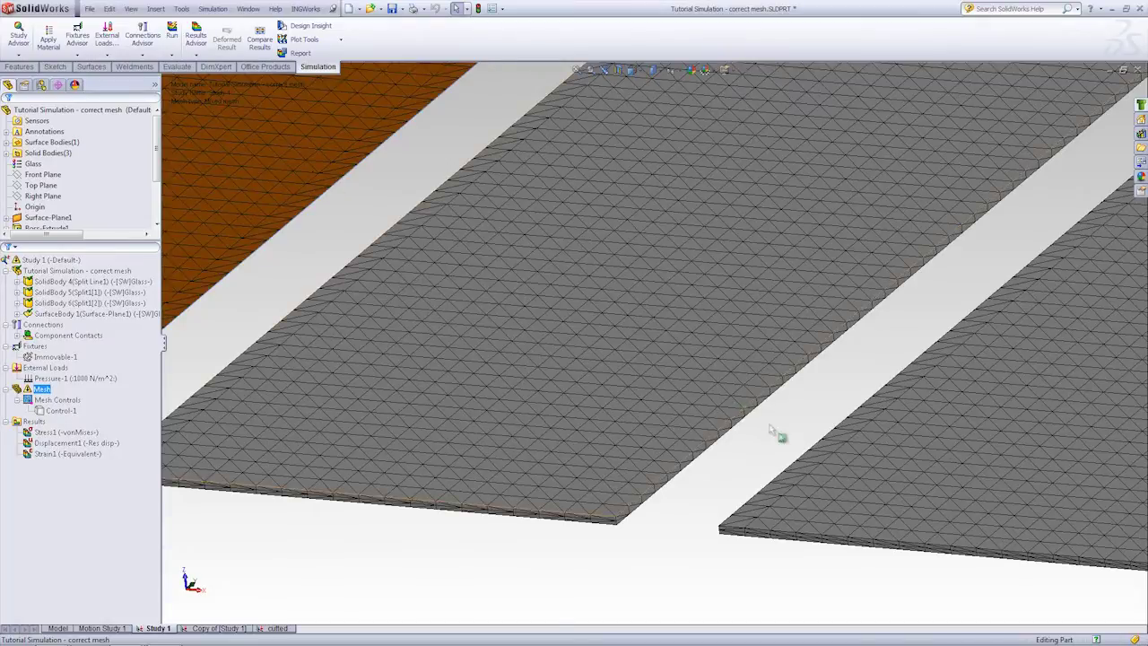
scroll(771, 428, "down", 2)
scroll(744, 413, "down", 2)
scroll(664, 359, "up", 2)
scroll(653, 346, "up", 2)
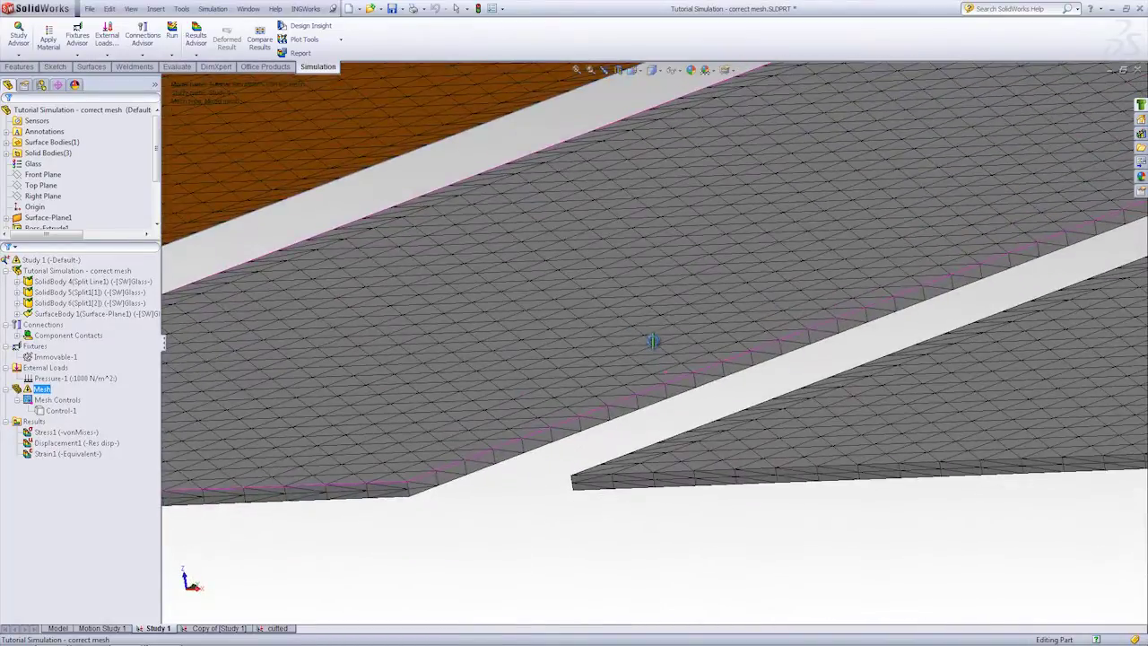
scroll(653, 350, "down", 2)
scroll(682, 520, "up", 2)
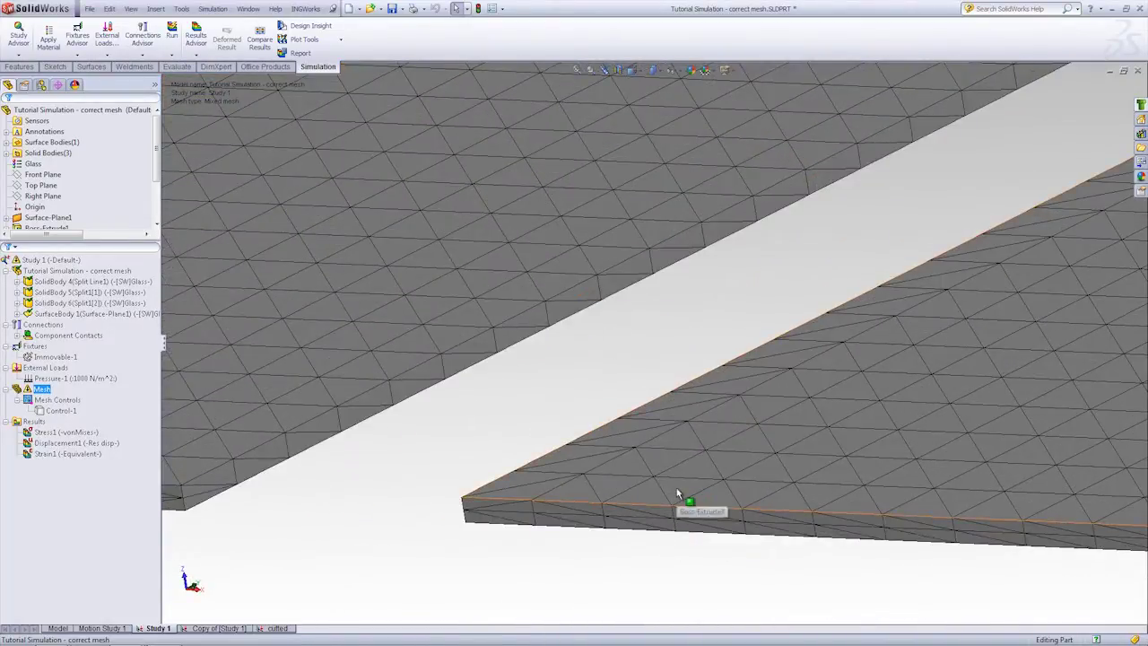
scroll(668, 476, "up", 2)
scroll(789, 451, "up", 2)
scroll(879, 350, "up", 2)
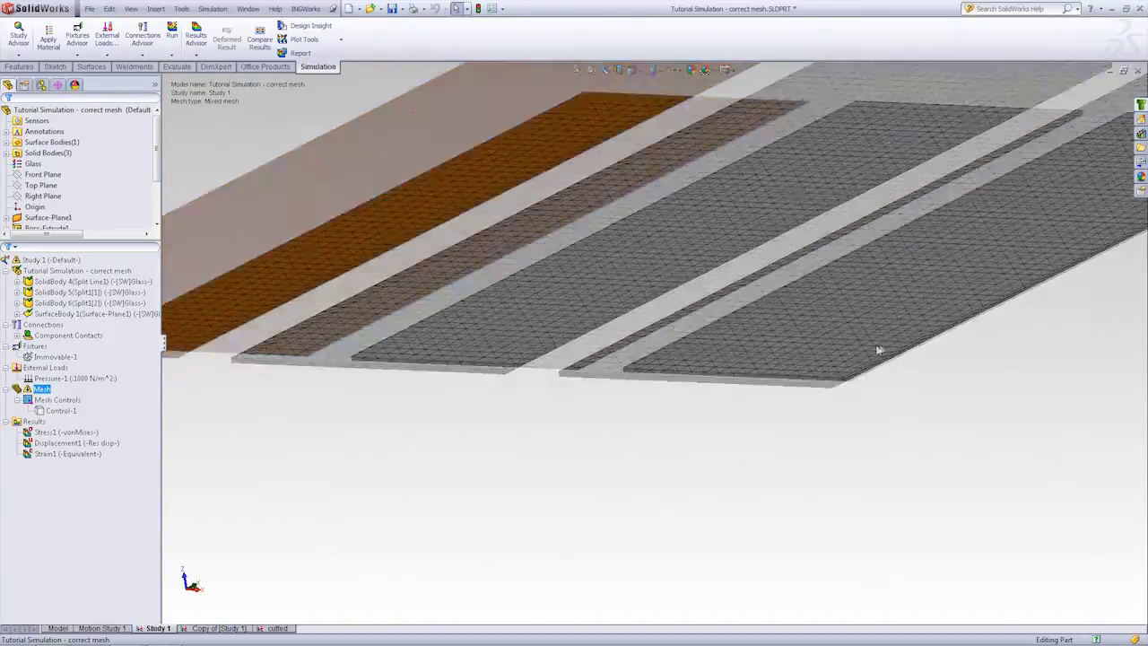
scroll(814, 397, "down", 2)
scroll(783, 406, "down", 2)
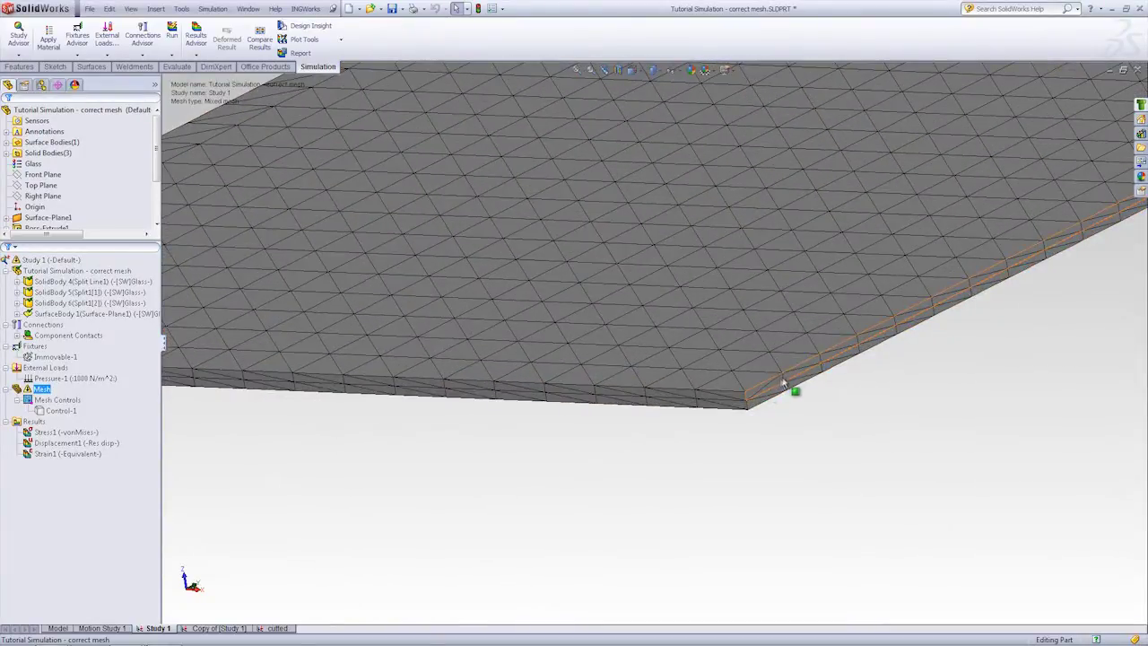
scroll(595, 274, "up", 3)
scroll(583, 267, "up", 2)
scroll(587, 266, "up", 5)
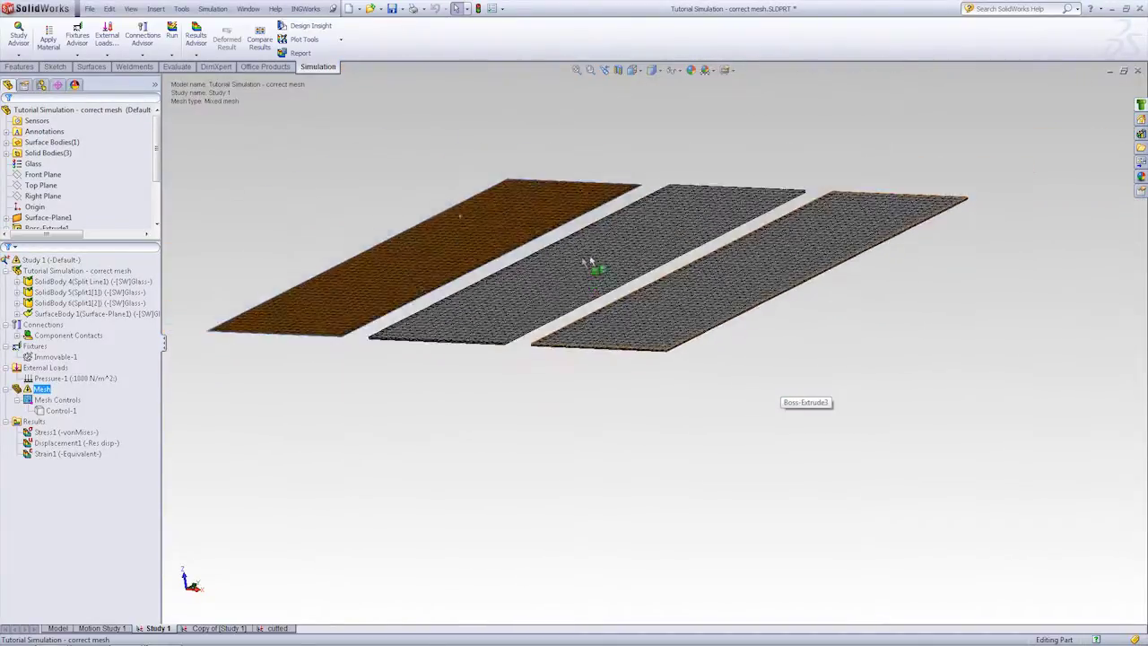
scroll(597, 235, "down", 2)
middle_click_drag(597, 235, 601, 285)
scroll(601, 285, "down", 3)
scroll(599, 279, "up", 3)
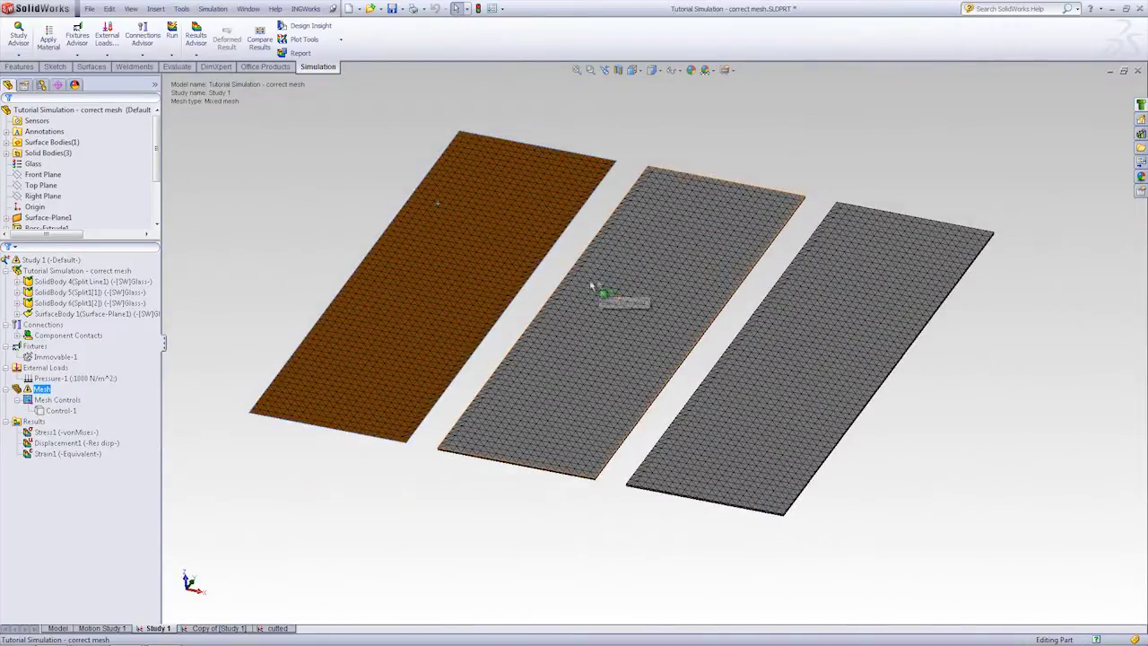
scroll(574, 282, "down", 1)
scroll(565, 266, "down", 2)
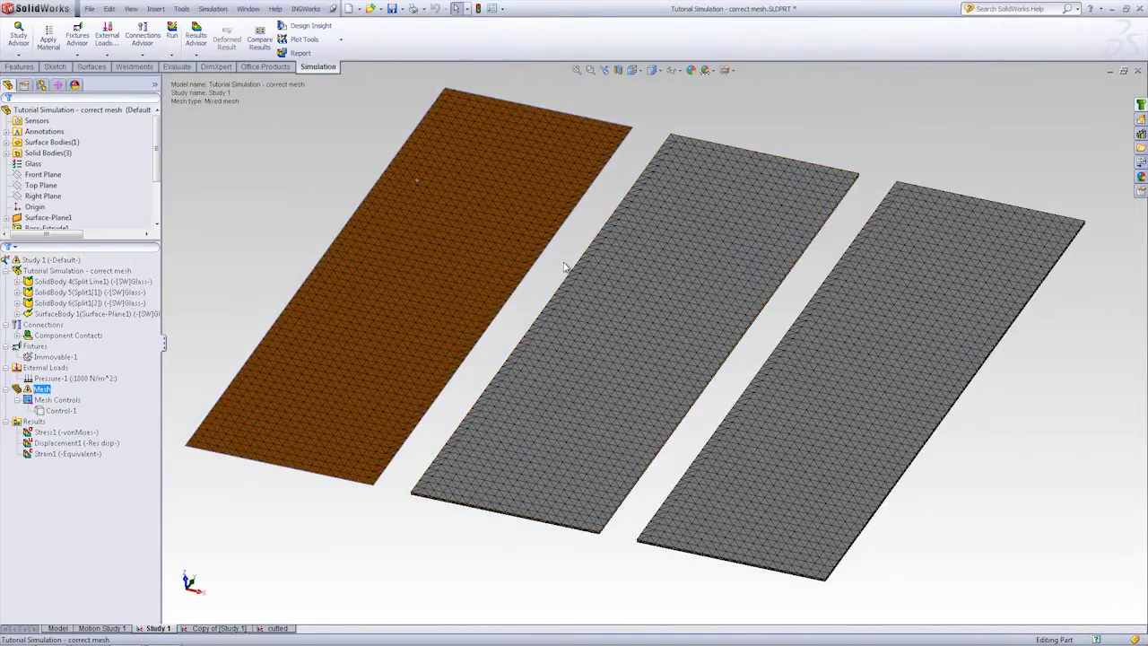
left_click(72, 433)
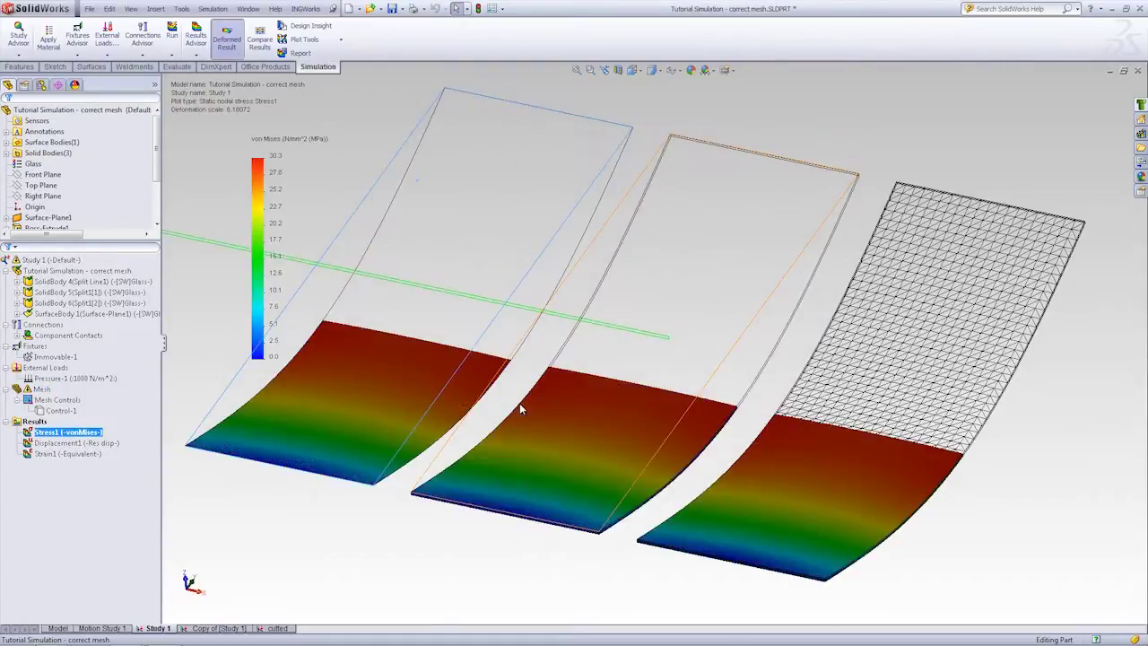
middle_click_drag(592, 431, 509, 409)
scroll(510, 409, "down", 3)
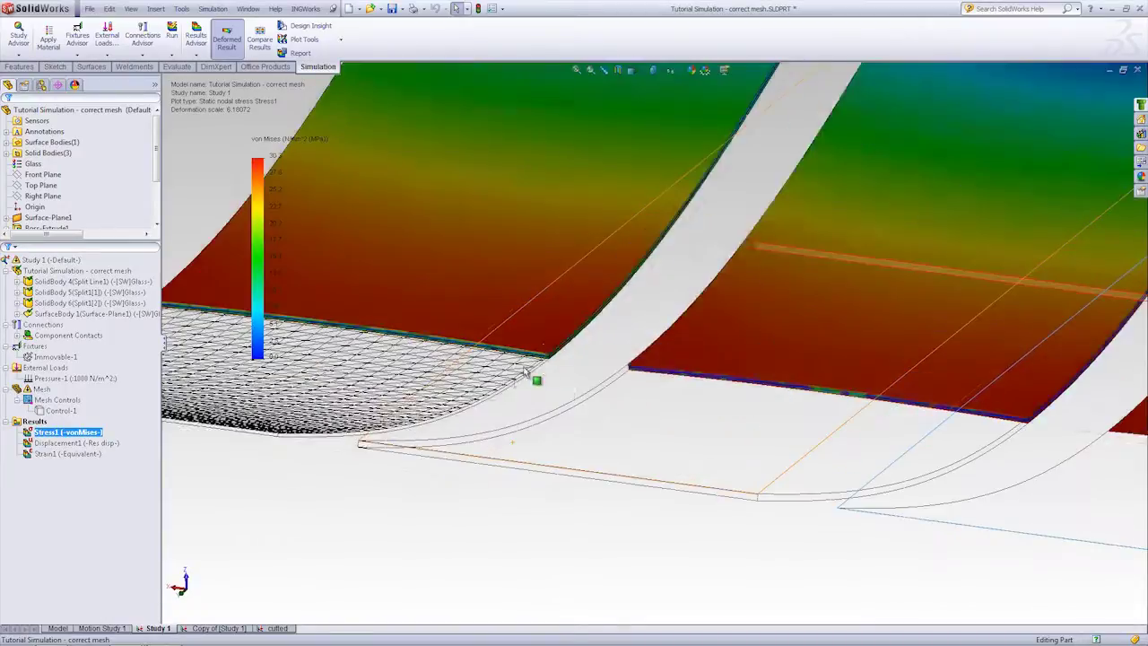
scroll(525, 384, "down", 3)
scroll(568, 364, "down", 3)
scroll(556, 368, "down", 2)
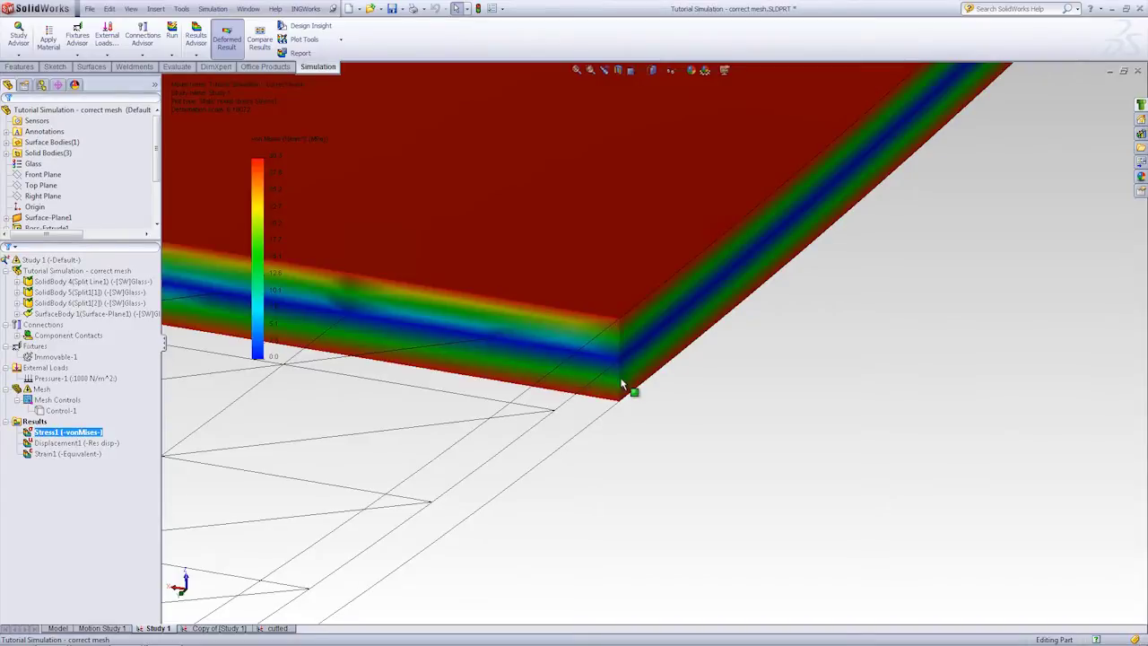
scroll(623, 332, "up", 2)
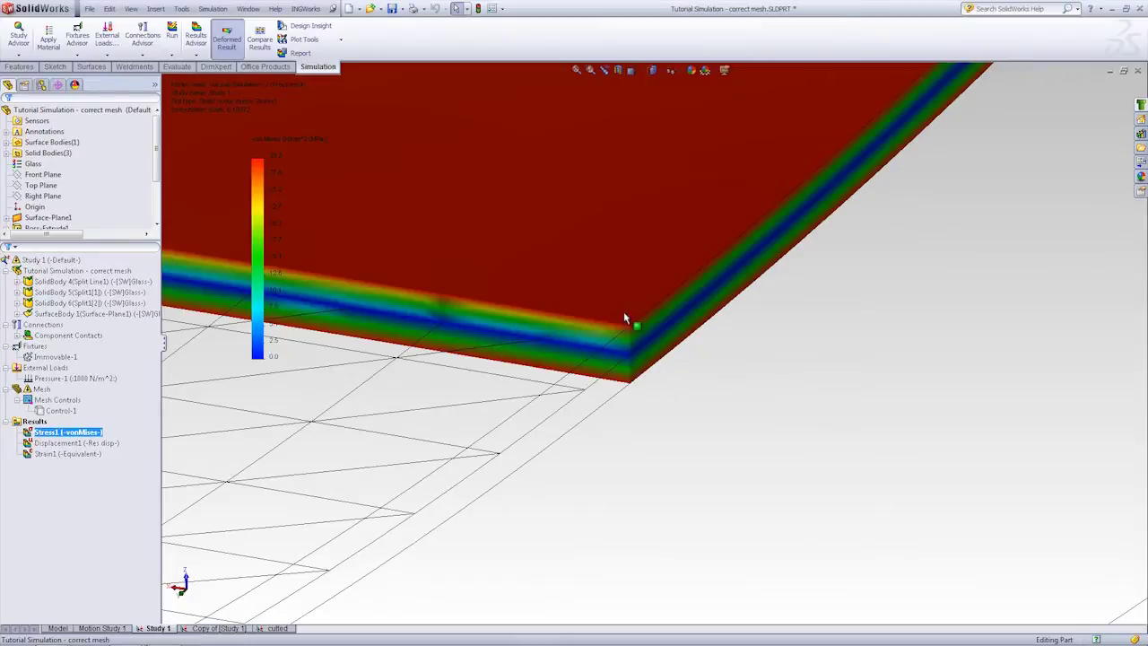
scroll(679, 345, "up", 3)
scroll(691, 310, "up", 3)
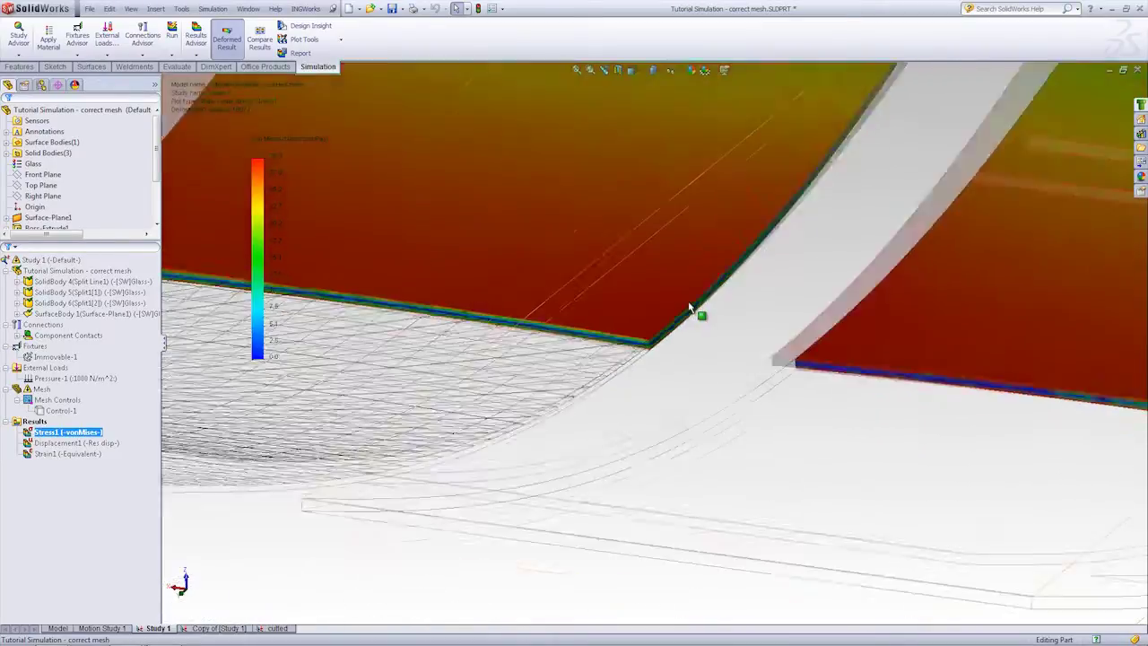
scroll(668, 292, "up", 3)
scroll(661, 258, "up", 3)
scroll(741, 333, "down", 3)
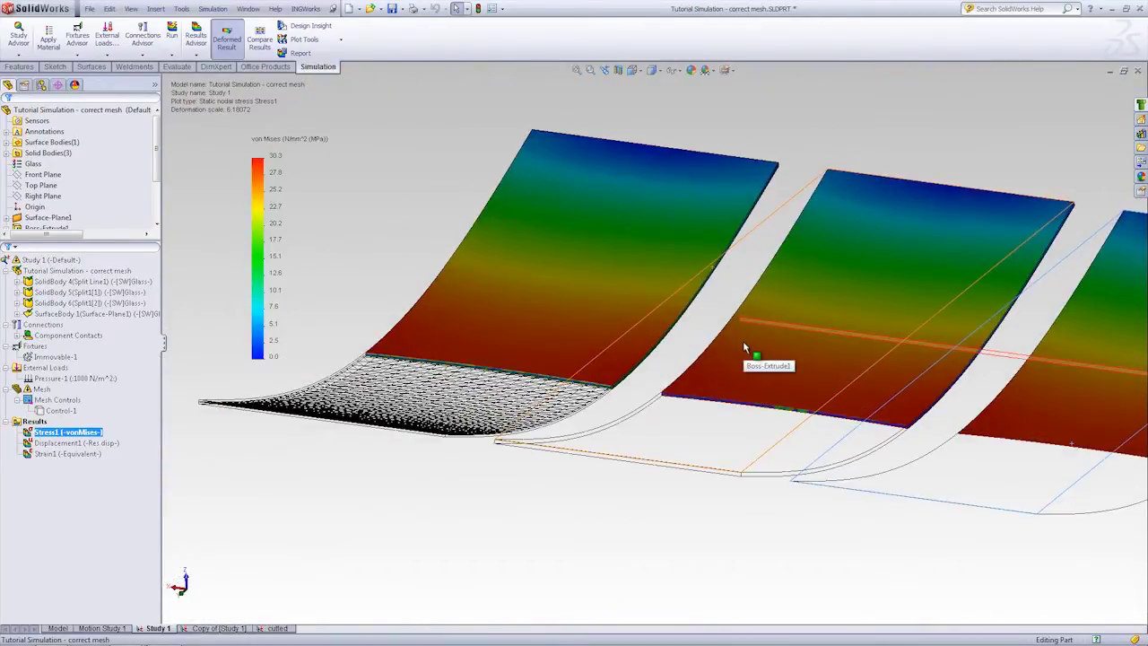
scroll(907, 423, "down", 3)
scroll(697, 384, "down", 2)
scroll(408, 349, "down", 3)
scroll(408, 348, "down", 2)
scroll(415, 348, "down", 2)
scroll(430, 346, "down", 2)
scroll(439, 343, "down", 2)
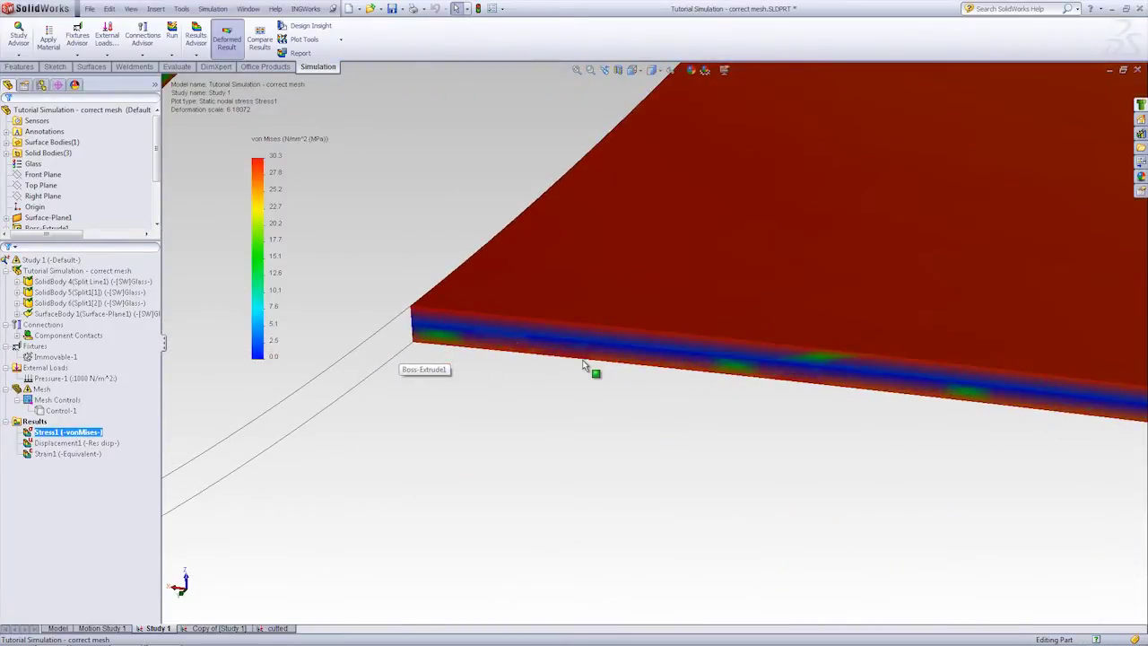
scroll(584, 365, "up", 2)
scroll(662, 365, "up", 1)
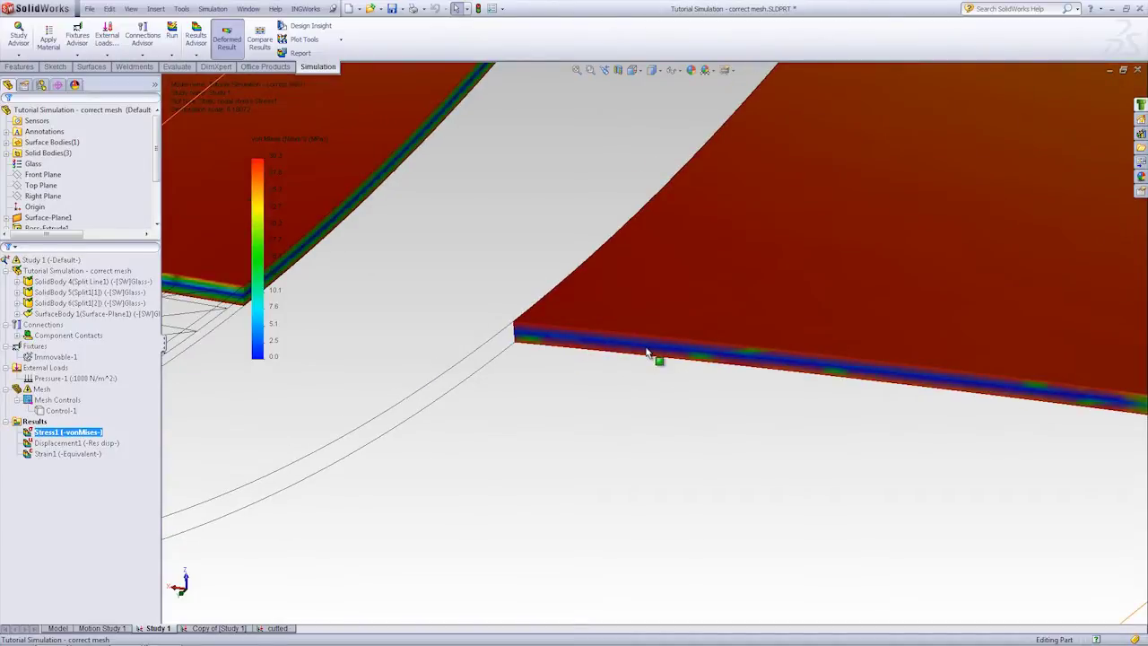
scroll(646, 352, "up", 1)
scroll(648, 353, "up", 1)
scroll(651, 354, "up", 2)
scroll(653, 353, "up", 1)
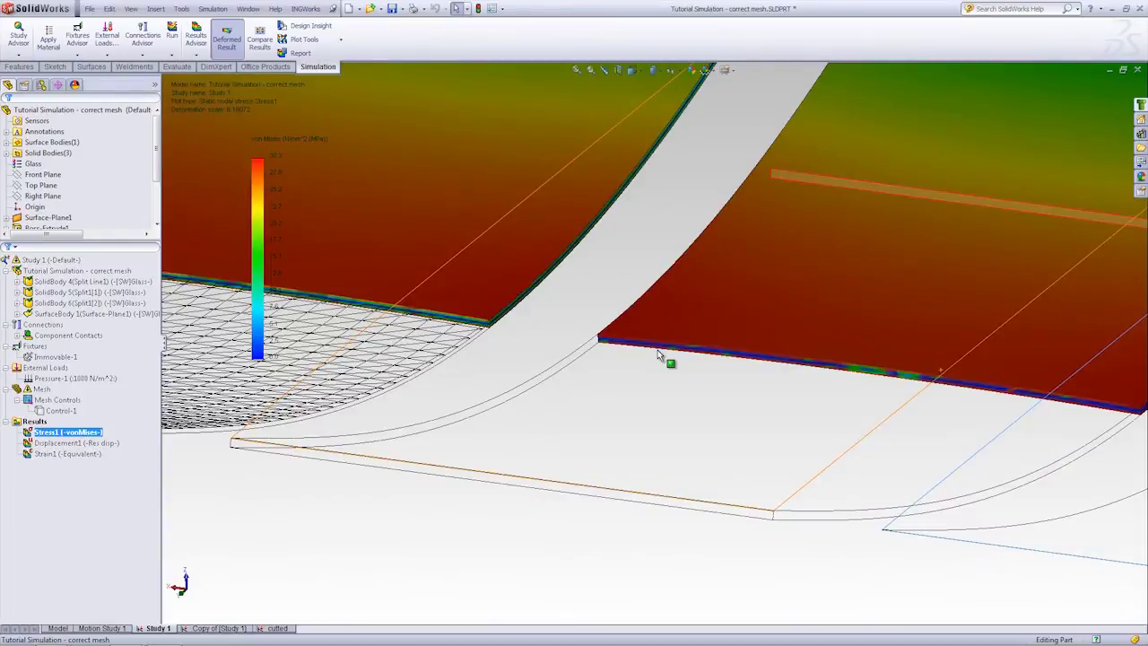
scroll(657, 349, "up", 1)
scroll(860, 285, "up", 2)
scroll(884, 305, "down", 3)
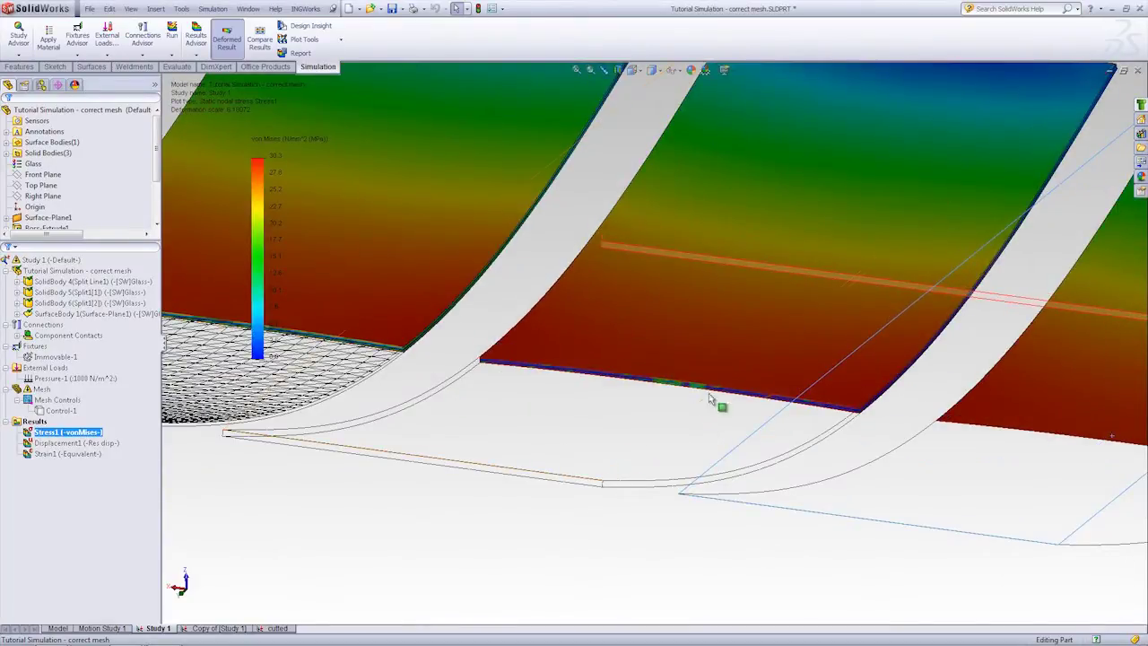
scroll(708, 403, "down", 2)
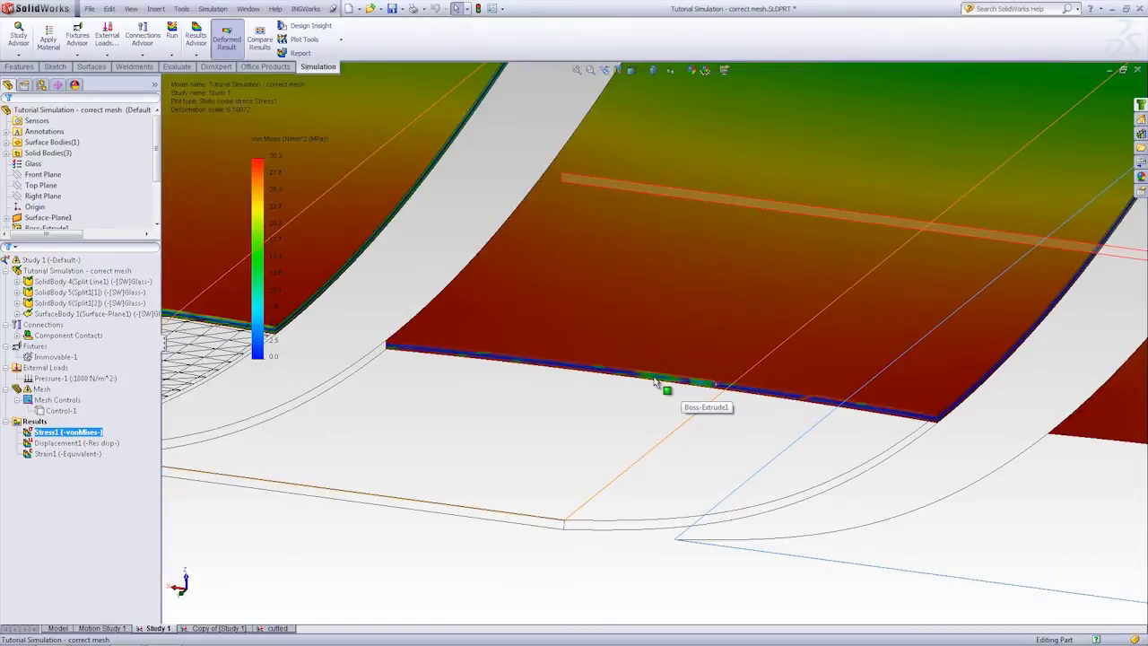
scroll(653, 380, "up", 2)
scroll(812, 246, "down", 1)
scroll(810, 242, "down", 1)
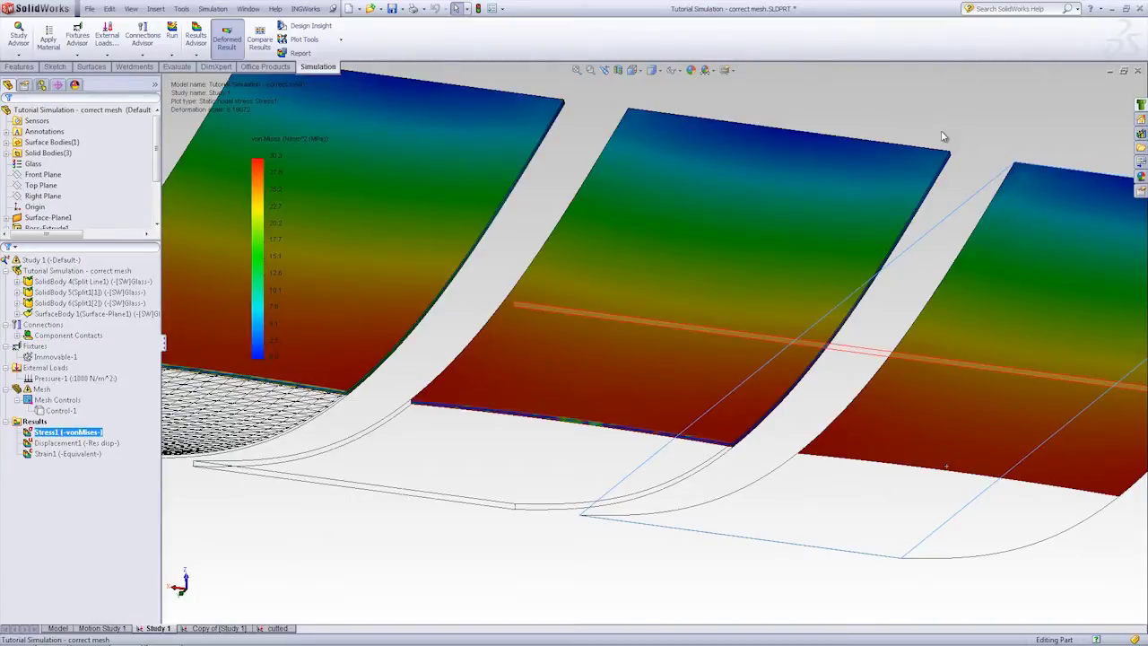
scroll(474, 395, "down", 2)
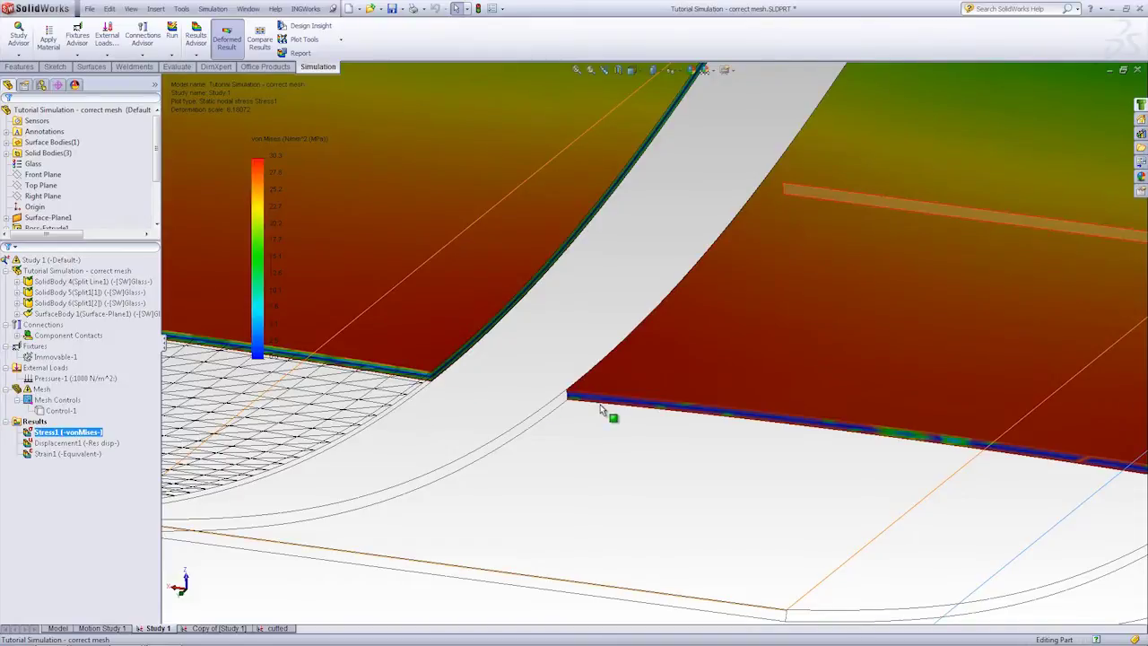
scroll(761, 403, "up", 3)
scroll(786, 410, "up", 3)
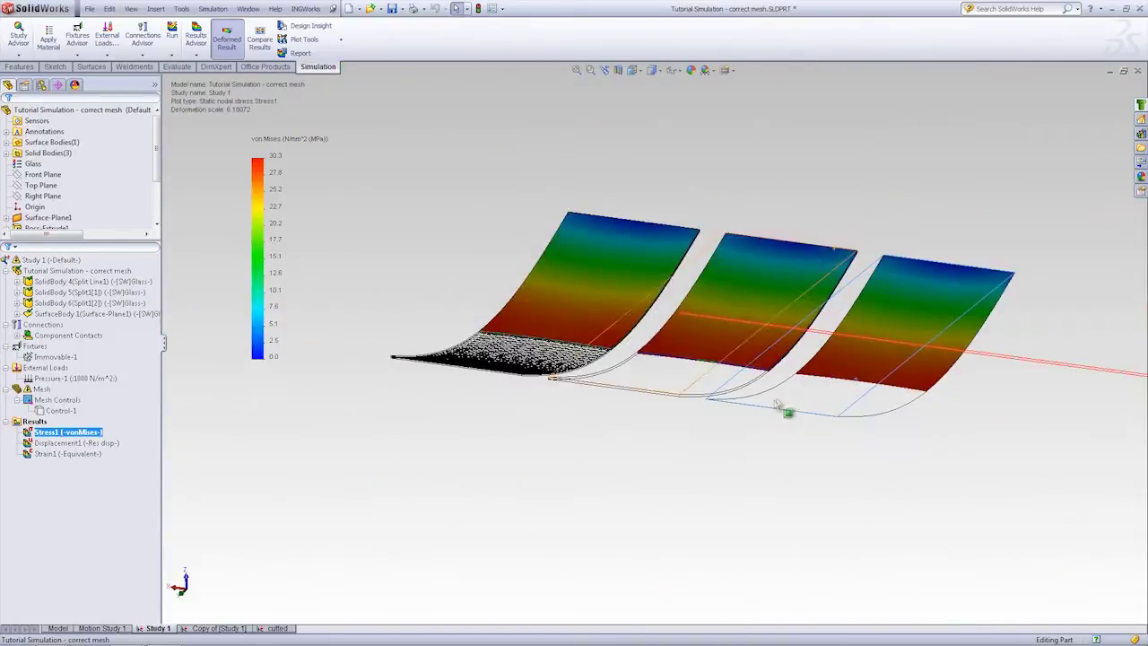
middle_click_drag(813, 350, 785, 337)
scroll(789, 359, "down", 2)
scroll(794, 385, "down", 3)
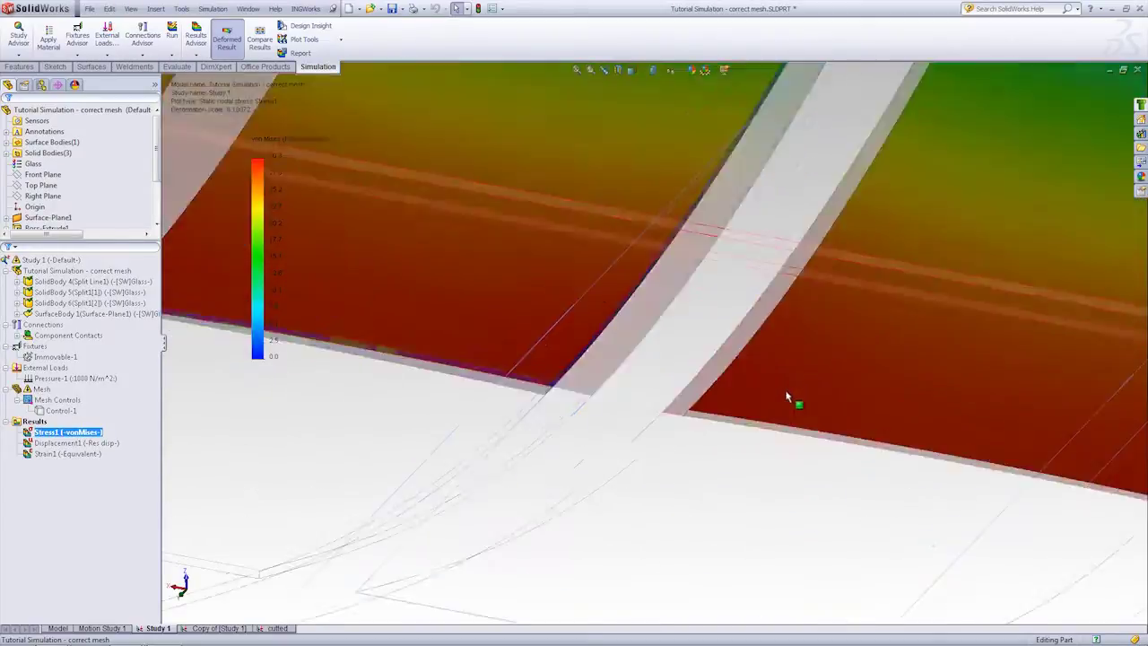
scroll(771, 390, "down", 3)
scroll(750, 374, "down", 3)
middle_click_drag(752, 366, 745, 386)
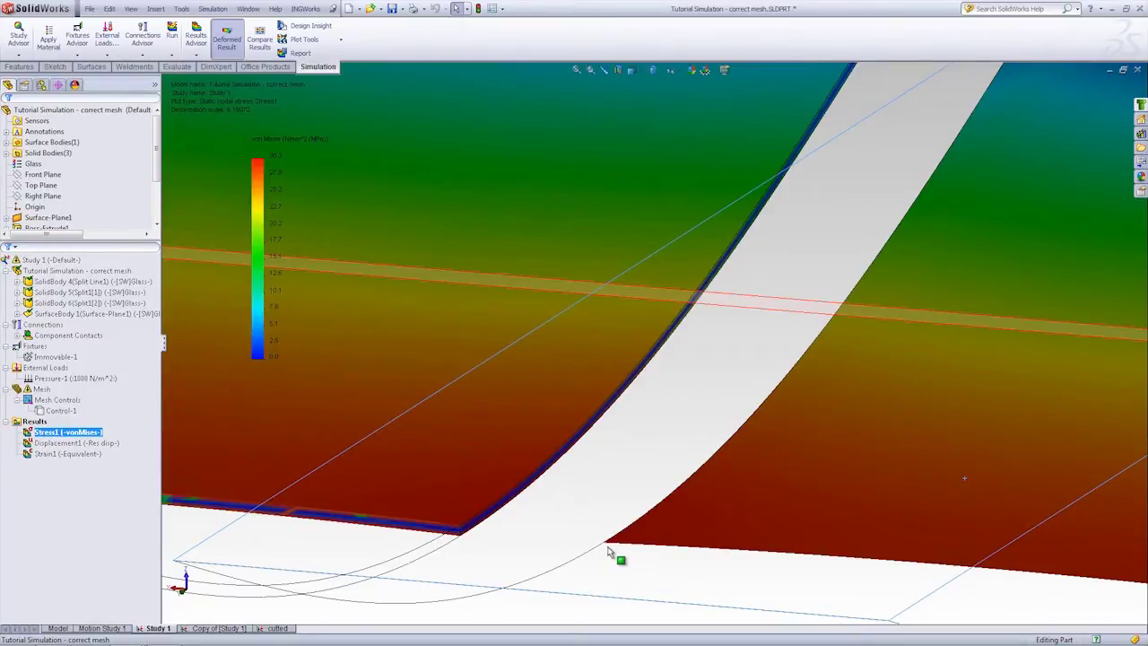
scroll(625, 527, "up", 3)
scroll(679, 418, "up", 3)
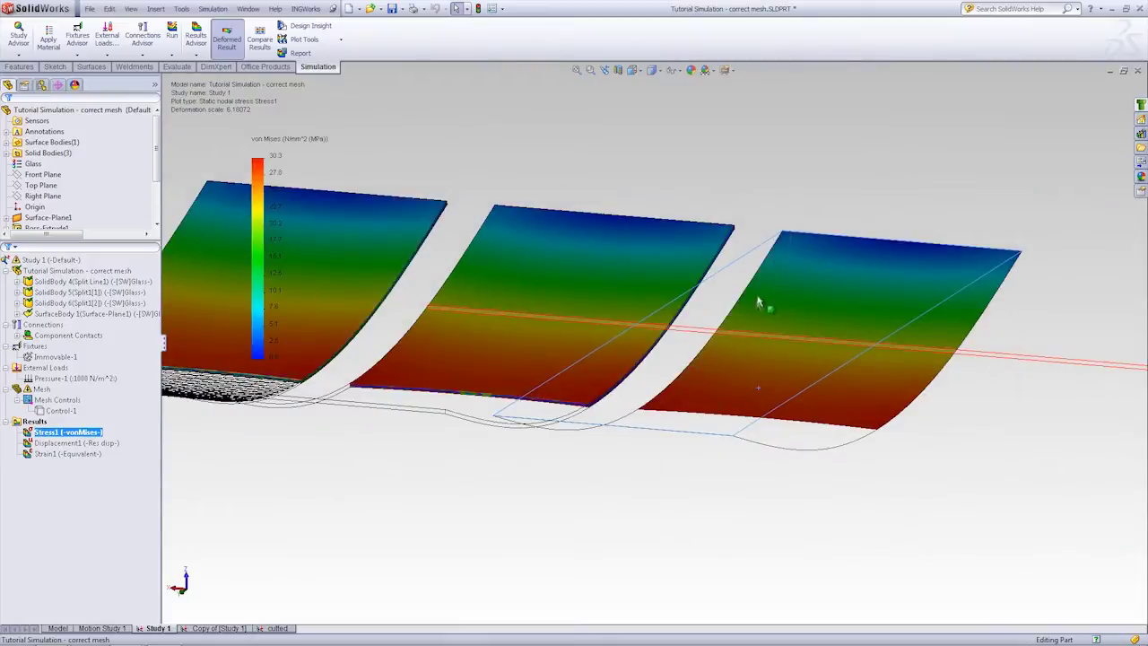
scroll(449, 269, "up", 3)
scroll(449, 277, "down", 3)
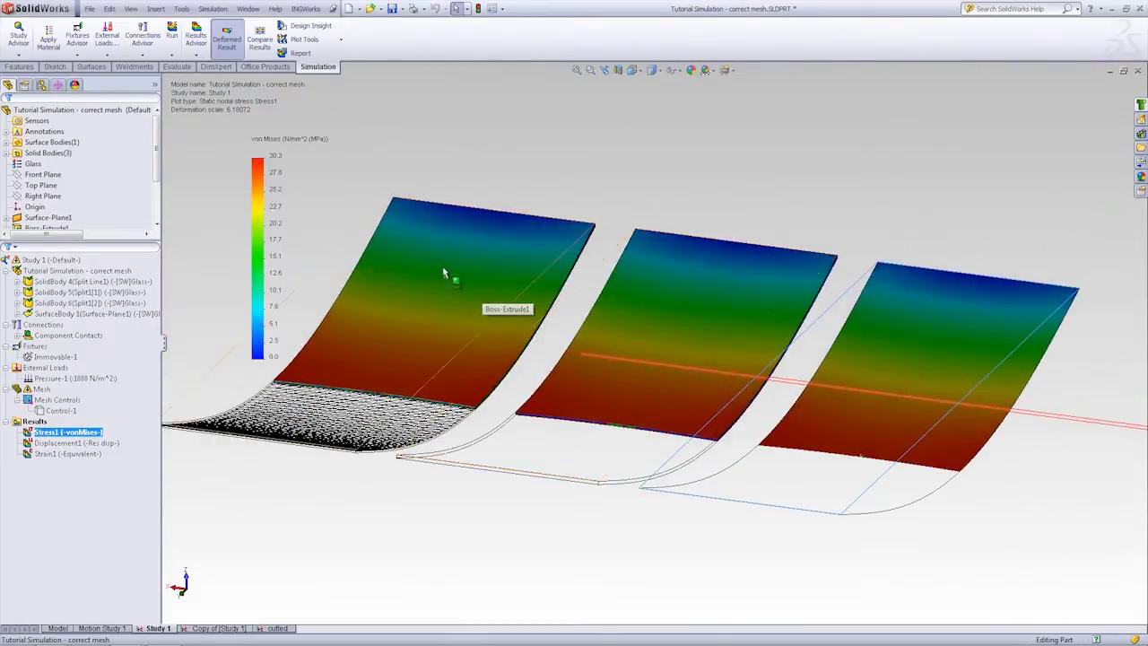
scroll(444, 292, "up", 1)
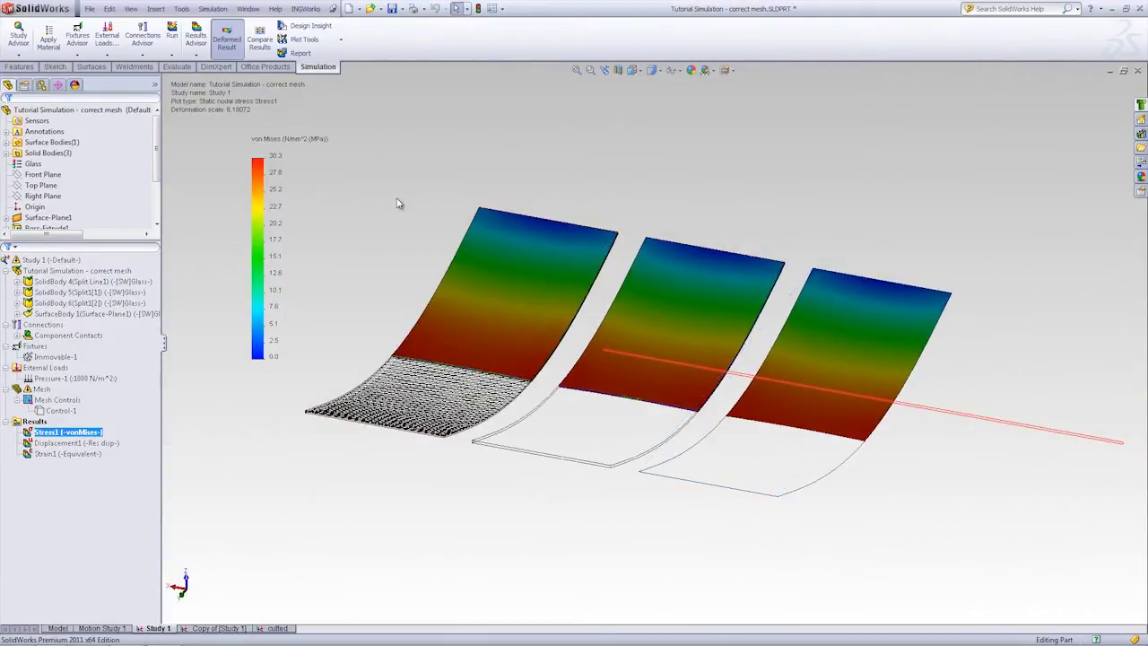
key("ctrl+Tab")
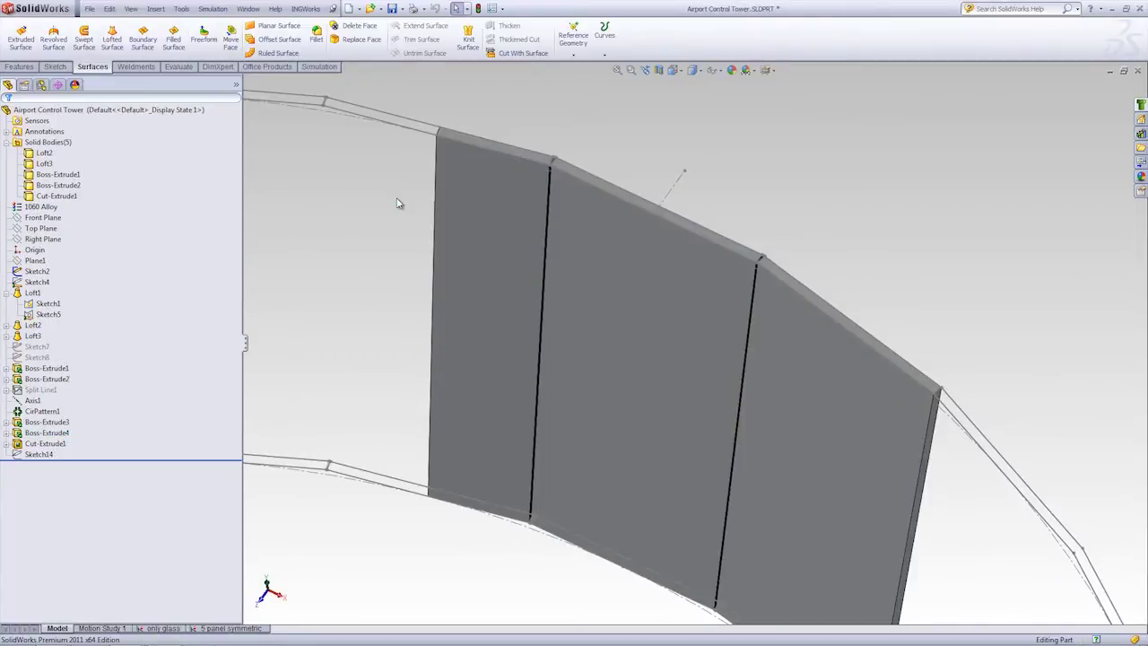
Step: Switch back to Tutorial Simulation, then create a new blank part document, Part2
key("ctrl+Tab")
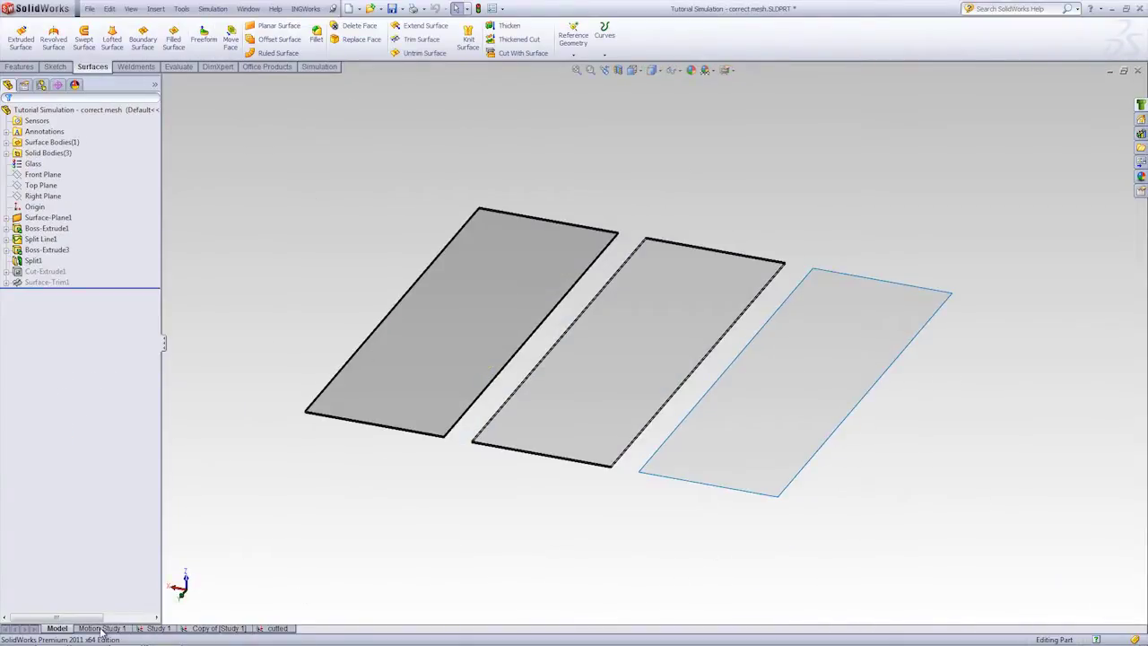
mouse_move(388, 535)
middle_mouse_down()
mouse_move(385, 518)
mouse_move(538, 492)
mouse_move(392, 400)
mouse_move(279, 524)
mouse_move(245, 505)
mouse_move(403, 284)
mouse_move(510, 282)
mouse_move(492, 343)
mouse_move(494, 225)
mouse_move(494, 236)
middle_mouse_up()
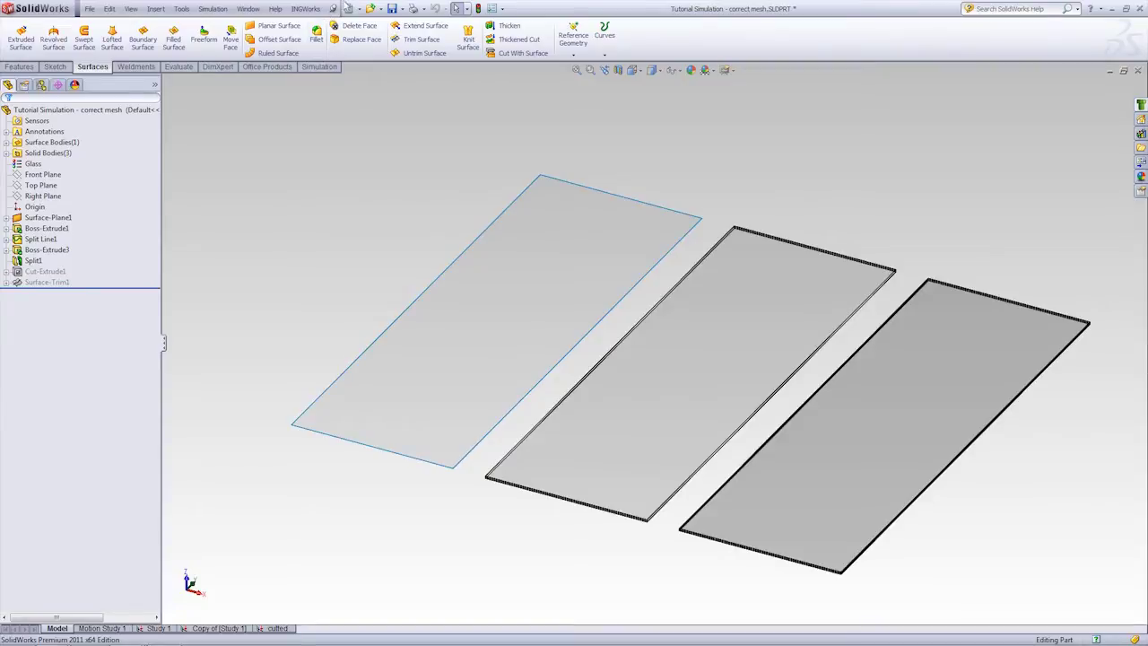
left_click(348, 9)
left_click(418, 198)
double_click(418, 197)
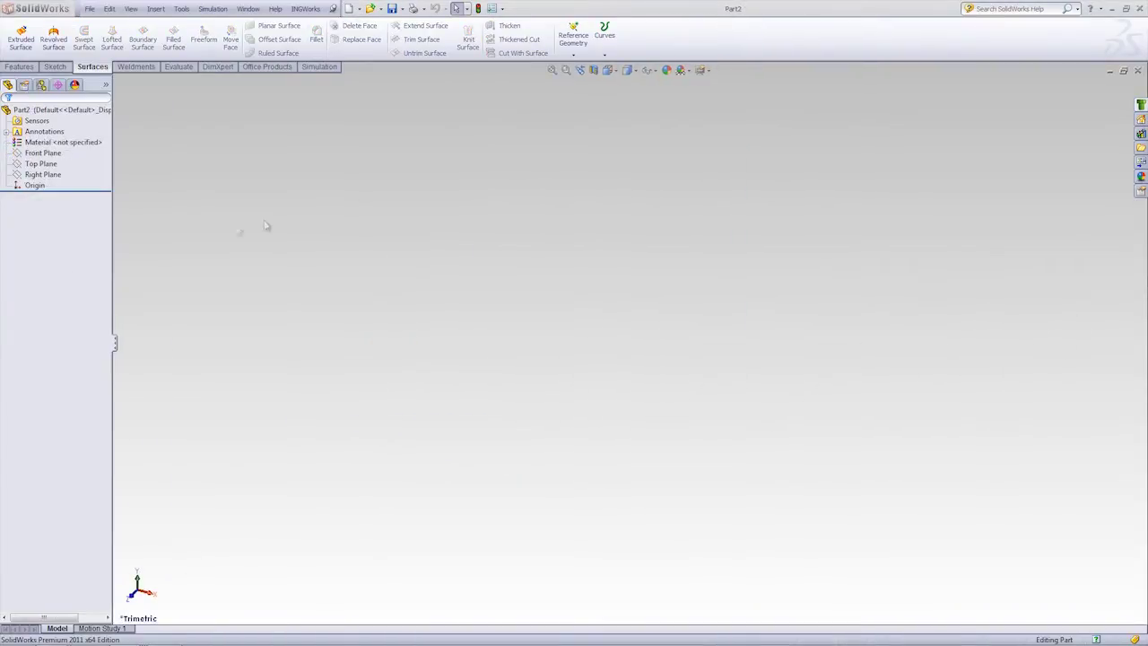
Step: Start a sketch on the Front Plane and draw a corner rectangle from the origin
left_click(43, 152)
left_click(50, 139)
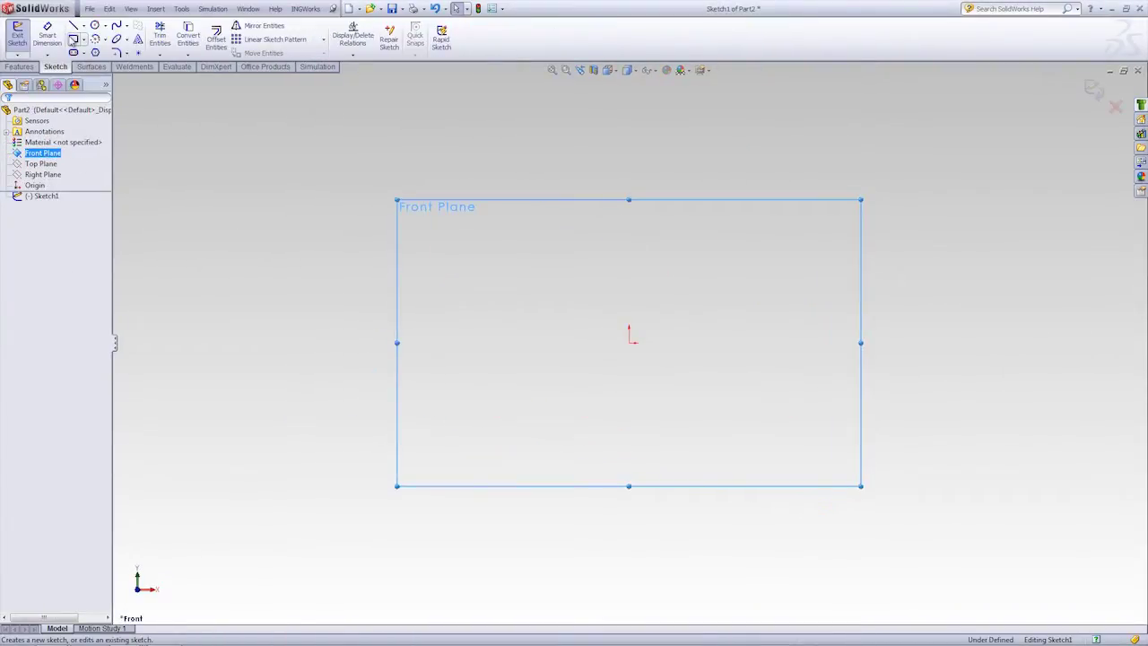
left_click(72, 39)
left_click(629, 342)
left_click(728, 136)
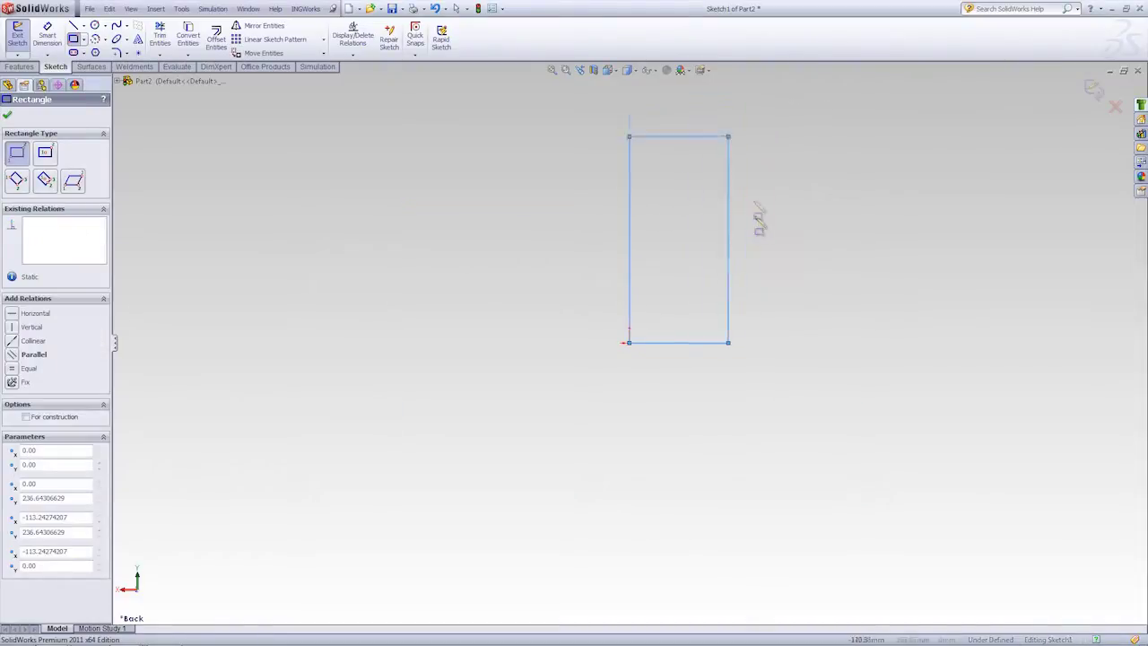
Step: Dimension the rectangle 250 mm wide and 600 mm tall, fully defining it
left_click(47, 36)
left_click(548, 251)
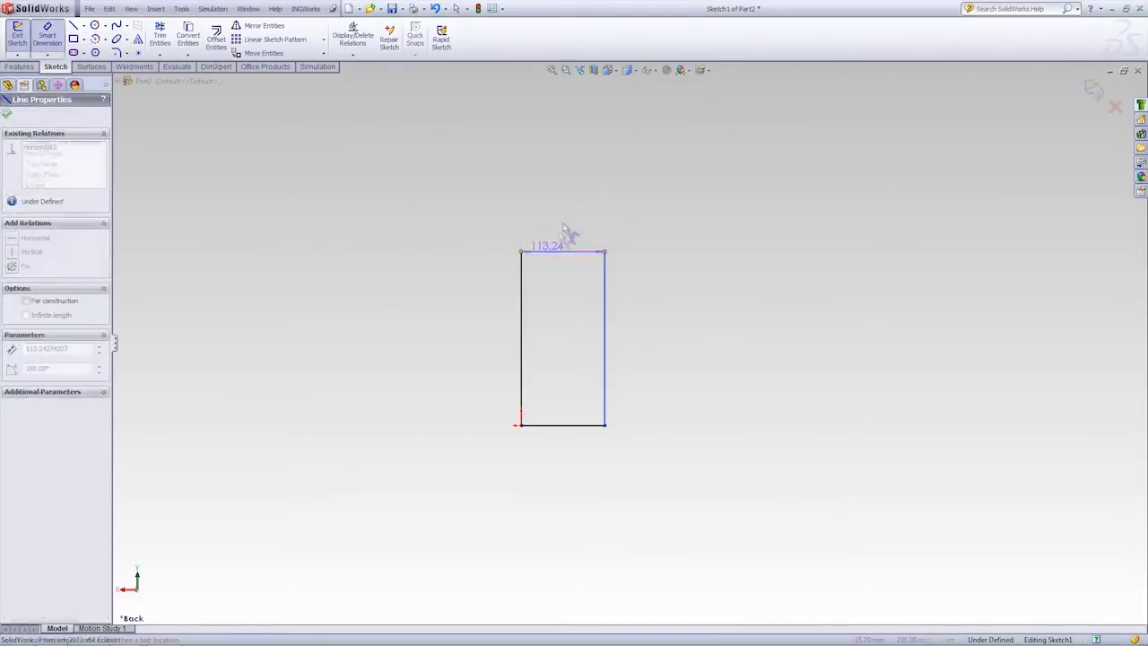
left_click(565, 229)
type("250")
key("Return")
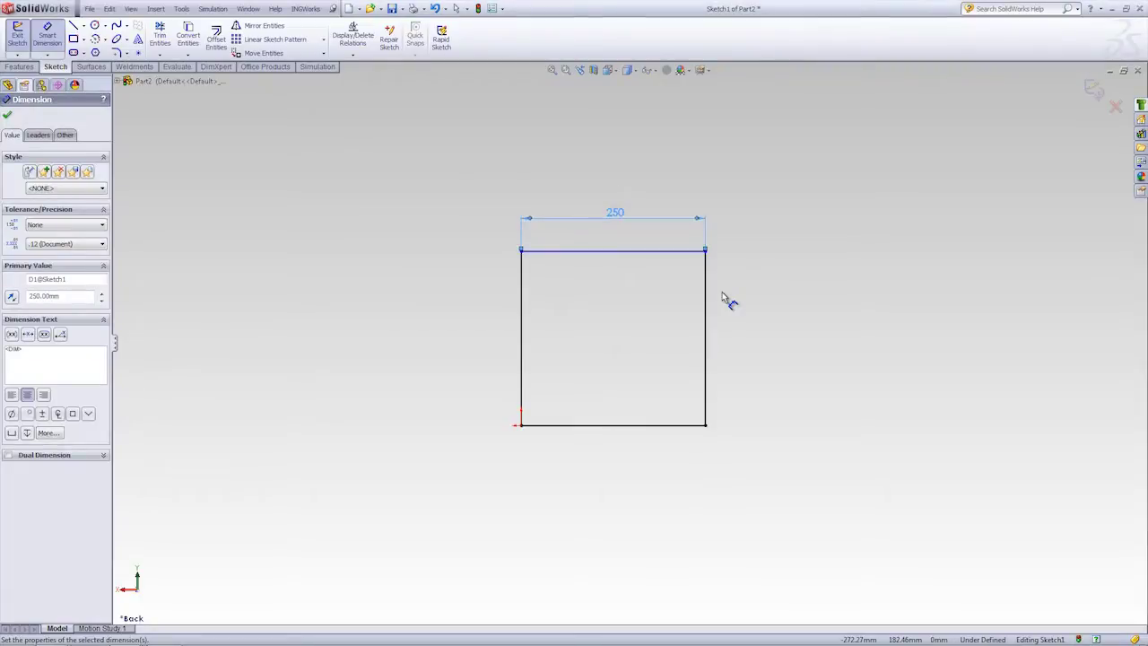
left_click(521, 333)
left_click(466, 327)
type("600")
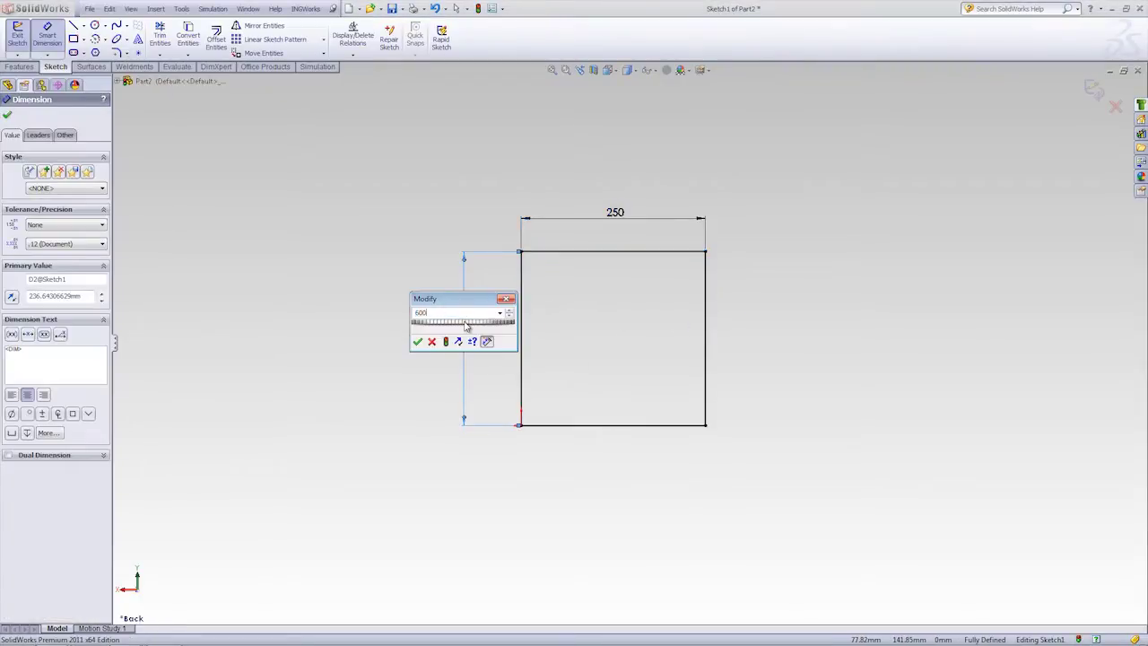
key("Return")
key("f")
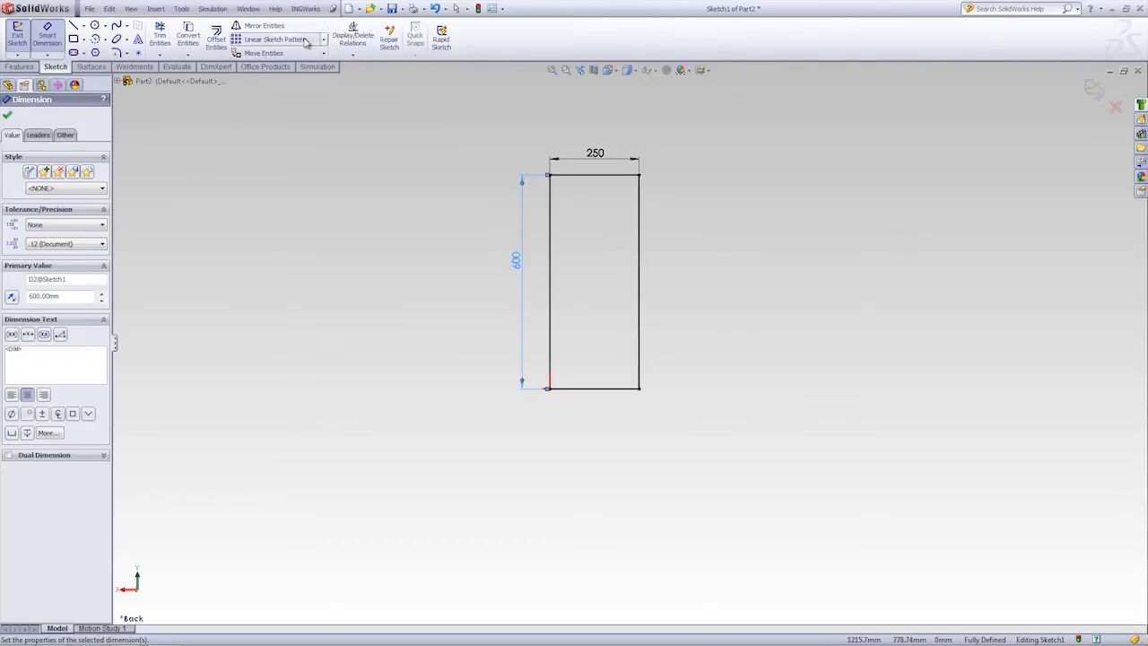
Step: Start a linear sketch pattern with the rectangle's four edges selected
left_click(273, 39)
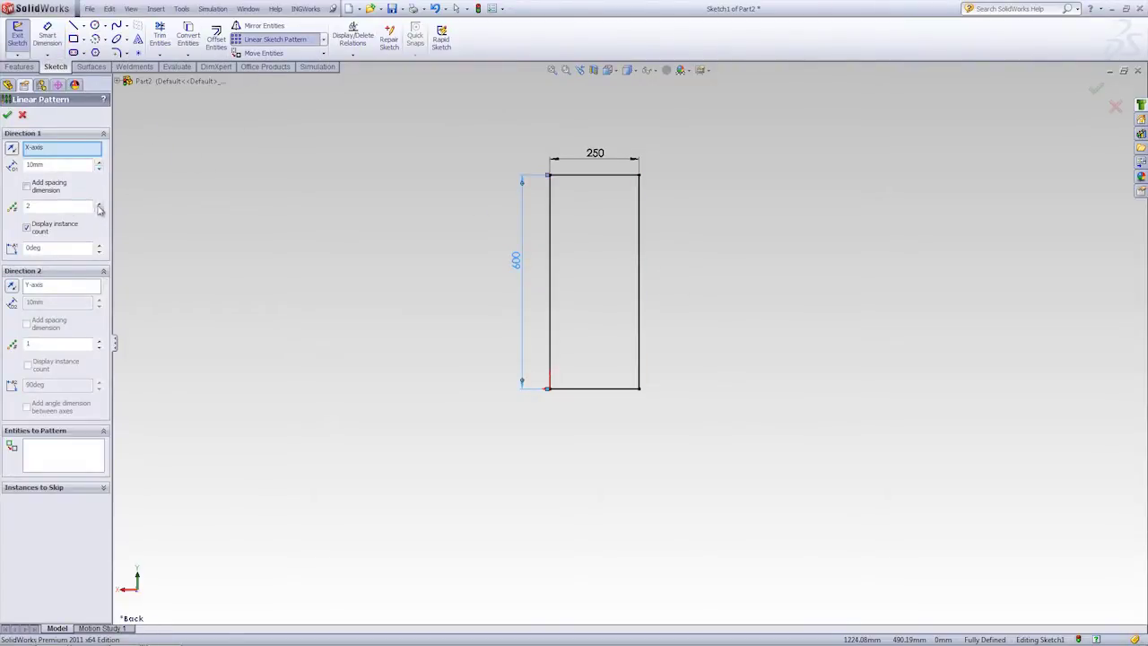
left_click(74, 459)
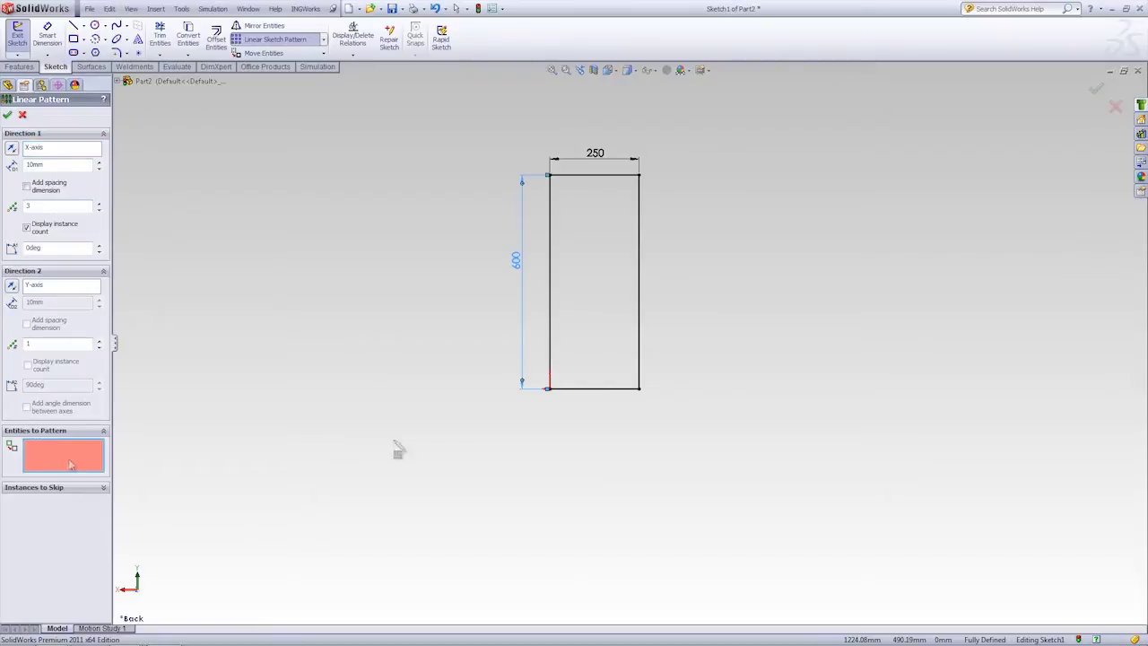
left_click(587, 388)
left_click(639, 366)
left_click(597, 176)
left_click(549, 211)
scroll(716, 272, "down", 1)
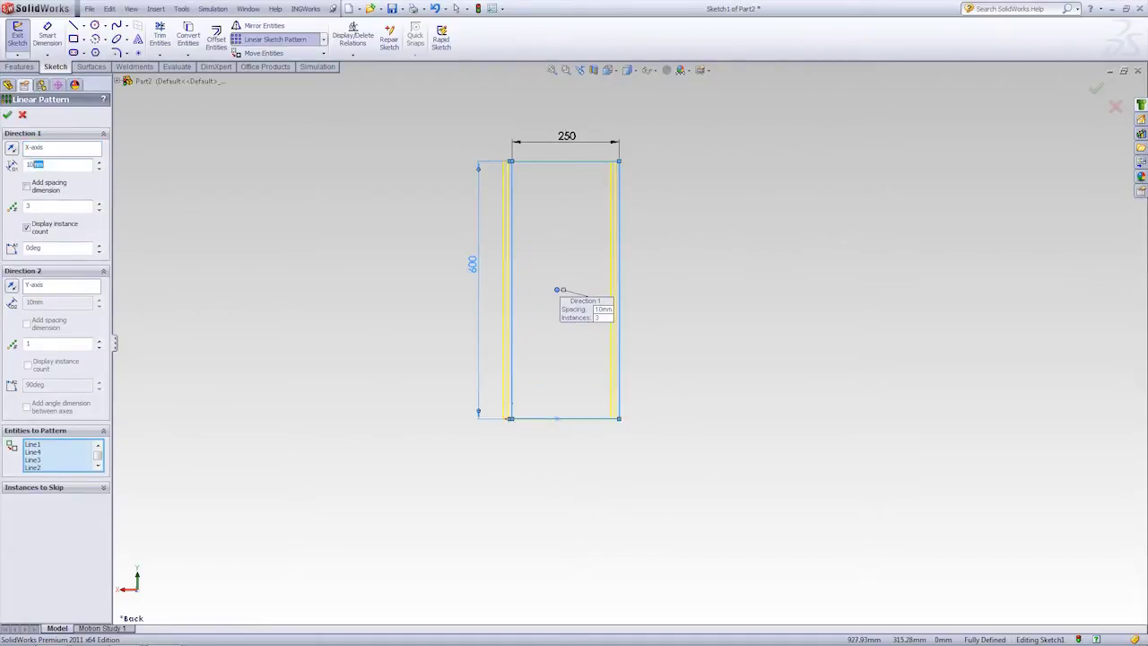
Step: Set 300 mm spacing, 3 instances and reversed 180° direction, then exit the sketch
type("0")
key("Return")
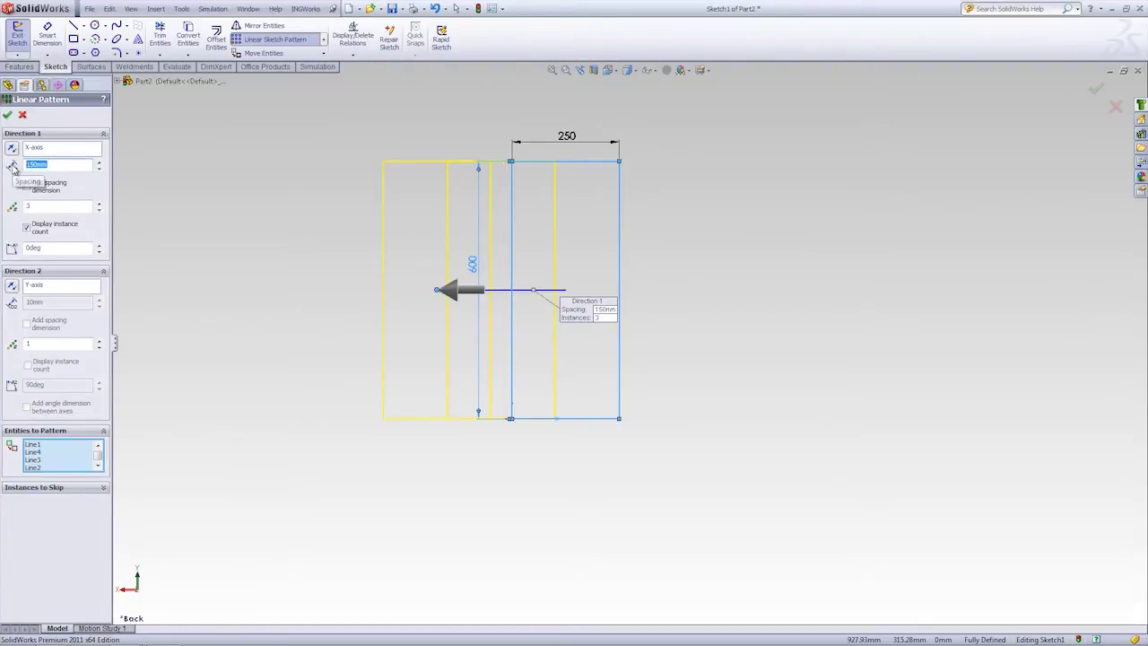
type("300")
key("Return")
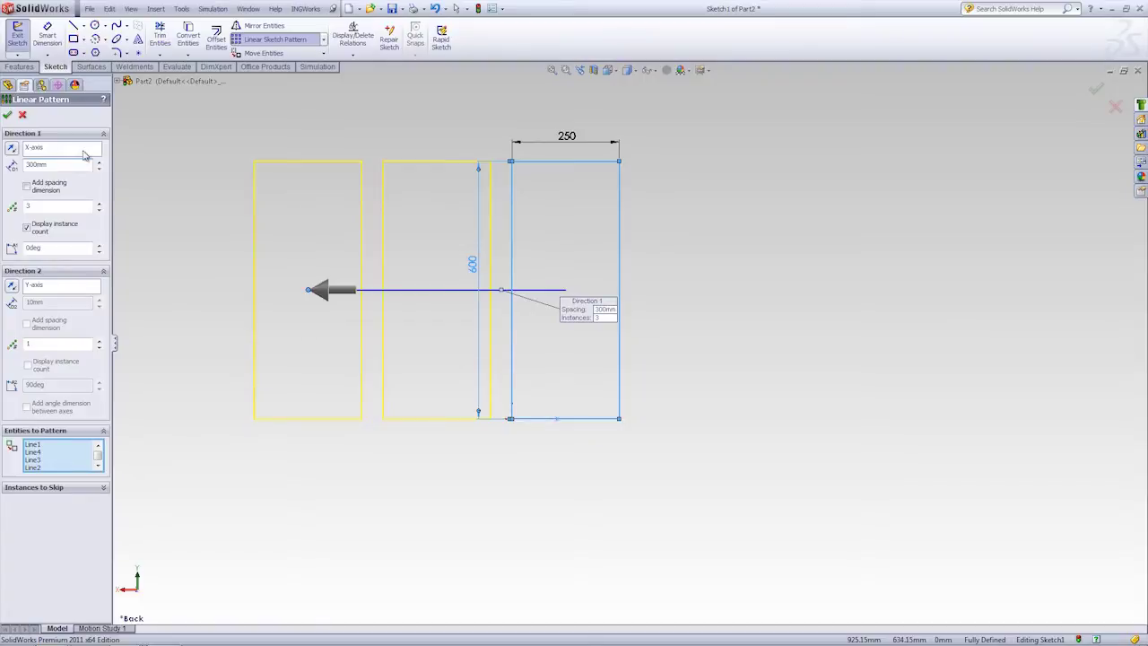
left_click(12, 149)
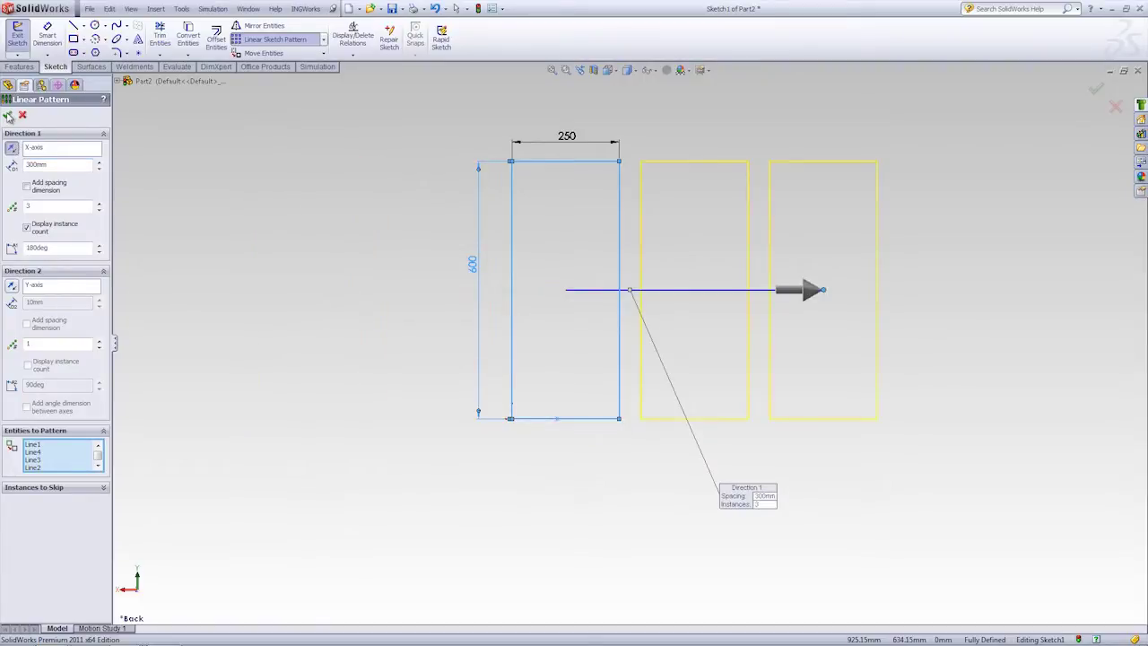
left_click(9, 117)
middle_click_drag(392, 281, 852, 203)
left_click(1093, 90)
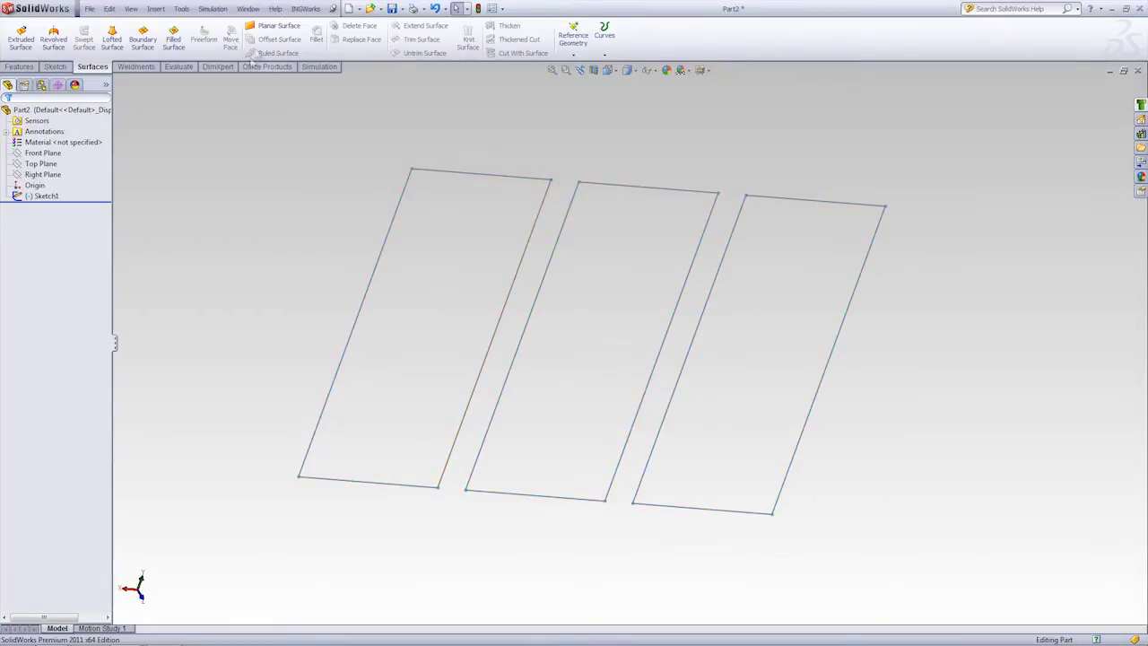
Step: Create a planar surface bounded by the left rectangle of the sketch
left_click(273, 25)
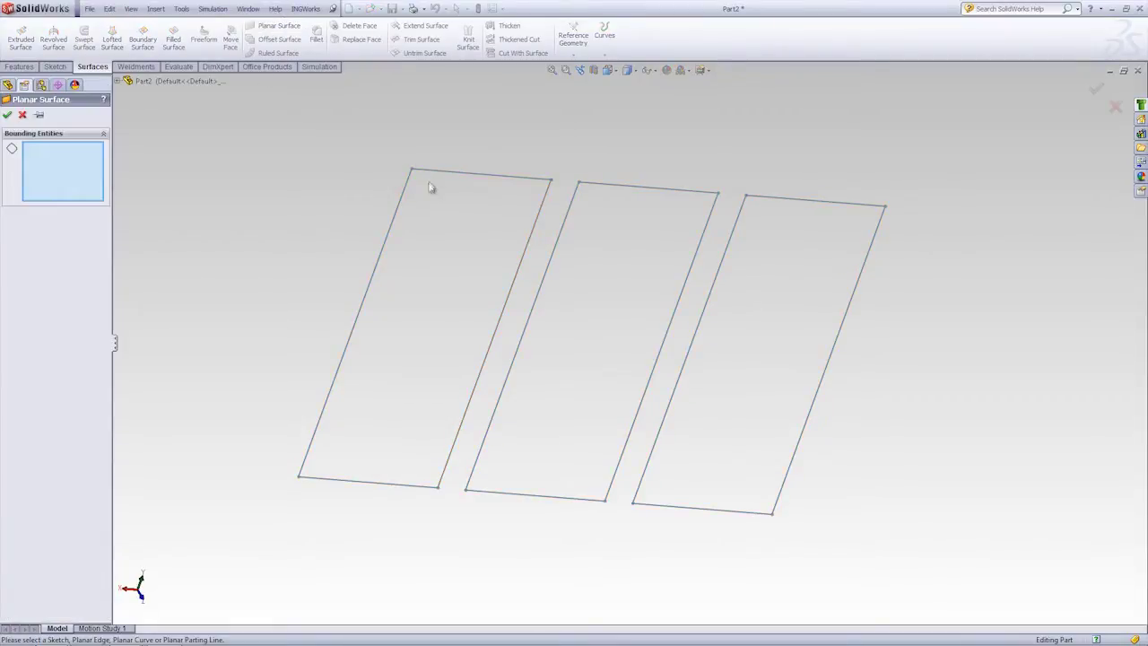
right_click(350, 170)
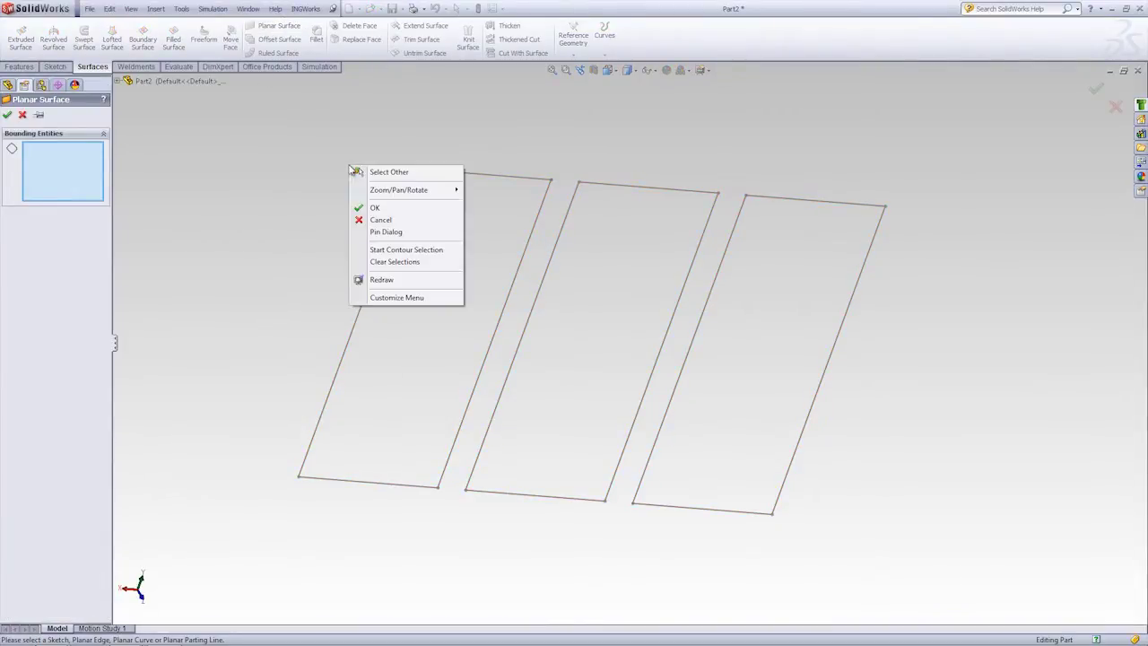
left_click(401, 255)
left_click(485, 240)
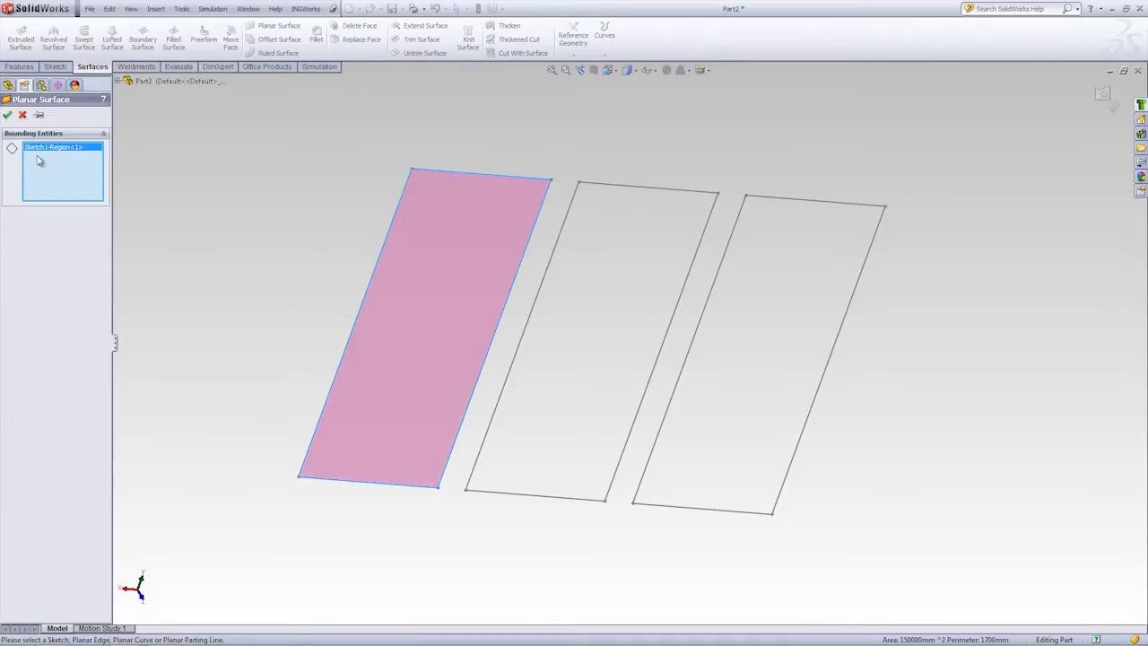
left_click(8, 115)
Step: Make Sketch1 under Surface-Plane1 visible again and orbit the view of the panels
left_click(6, 207)
left_click(54, 217)
left_click(32, 186)
mouse_move(326, 198)
middle_mouse_down()
mouse_move(332, 186)
mouse_move(658, 328)
mouse_move(528, 225)
mouse_move(538, 279)
mouse_move(388, 96)
middle_mouse_up()
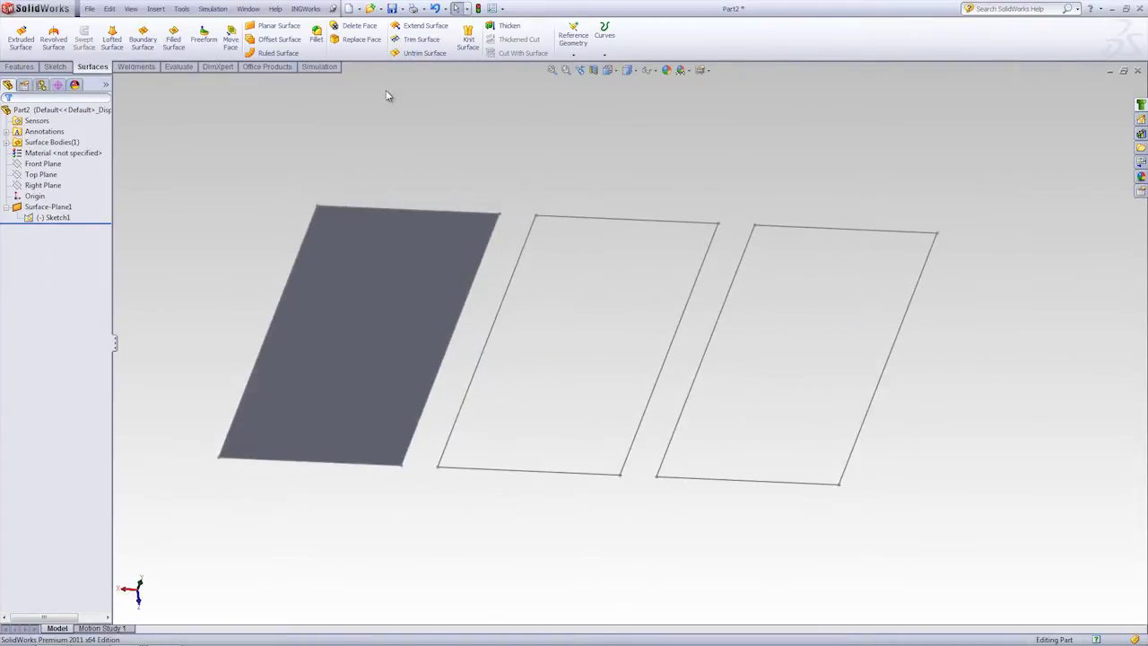
left_click(16, 68)
left_click(28, 45)
mouse_move(295, 210)
middle_mouse_down()
mouse_move(266, 164)
mouse_move(281, 223)
middle_mouse_up()
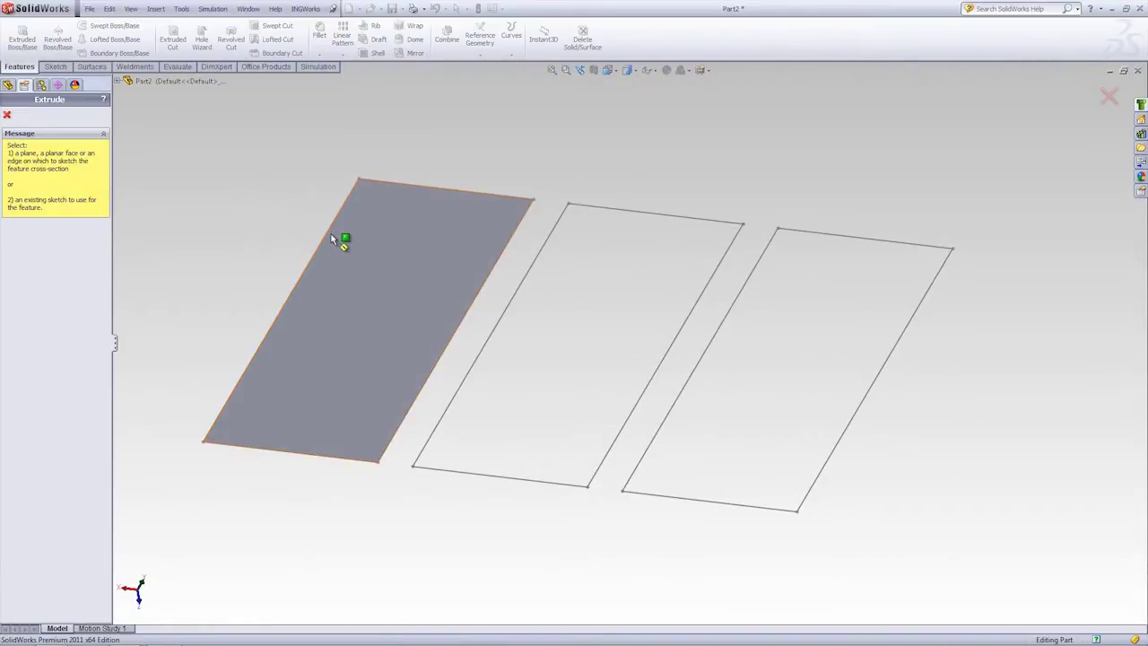
Step: Extrude only the middle rectangle of Sketch1 as a 10 mm Mid Plane solid
left_click(8, 115)
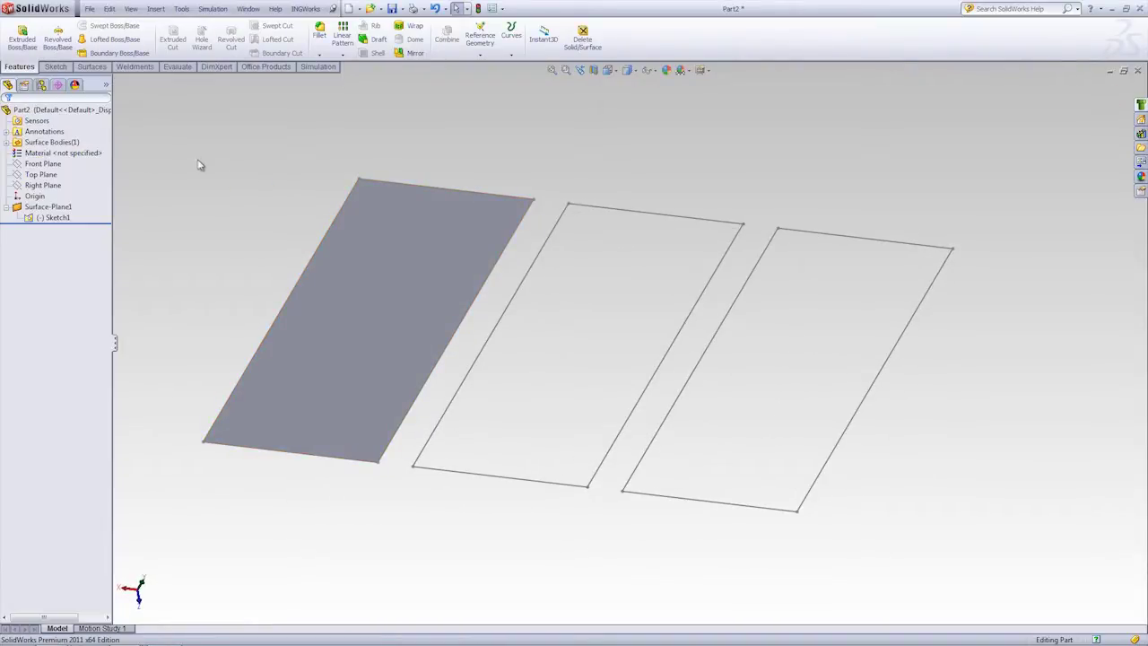
left_click(606, 215)
left_click(21, 36)
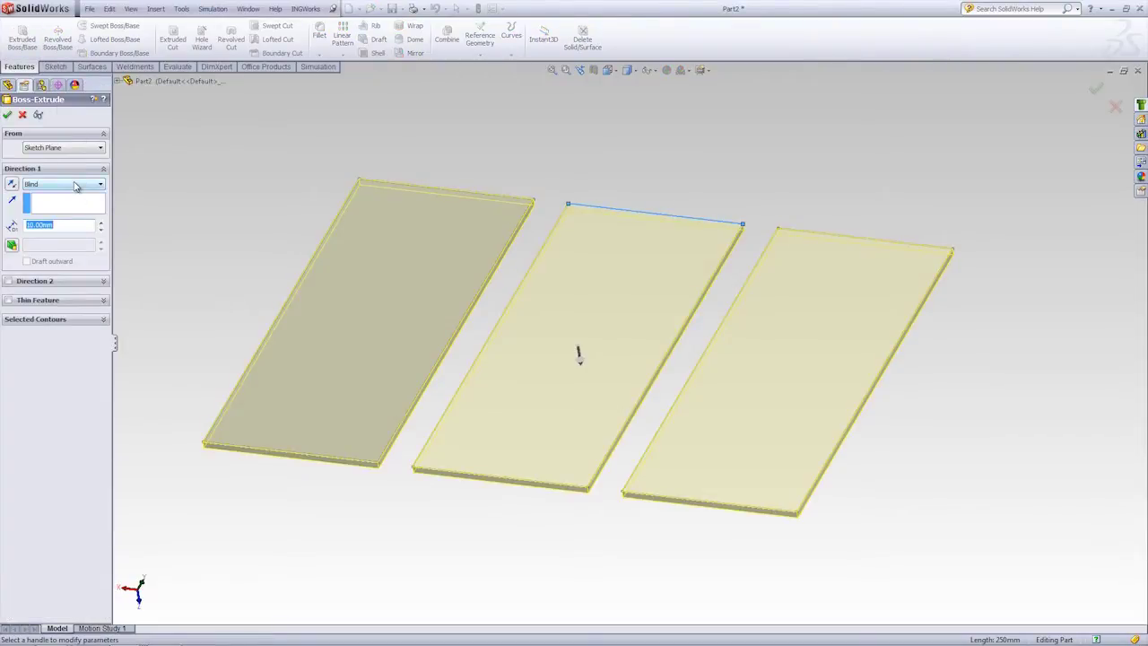
left_click(76, 186)
left_click(56, 229)
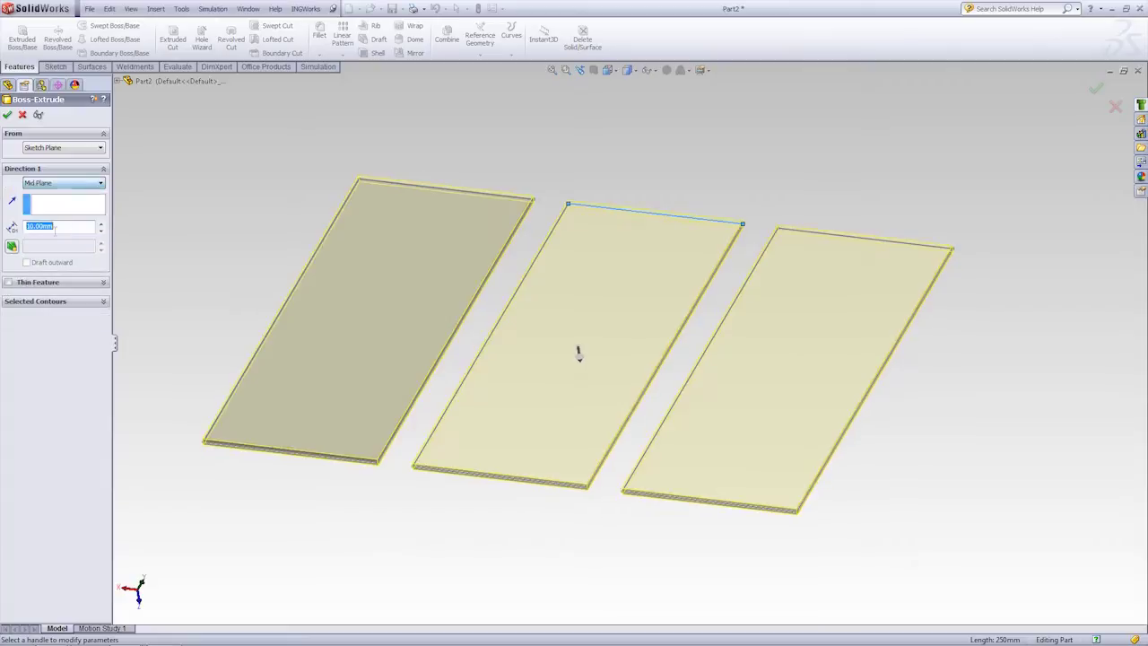
left_click(63, 305)
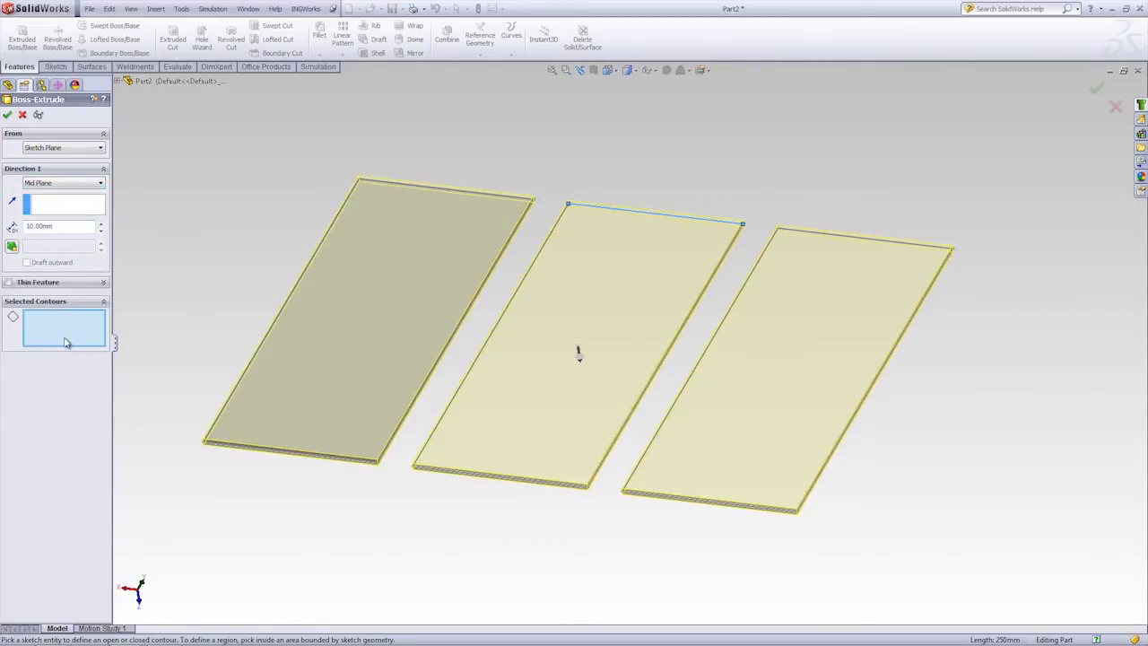
left_click(592, 334)
middle_click_drag(592, 334, 561, 278)
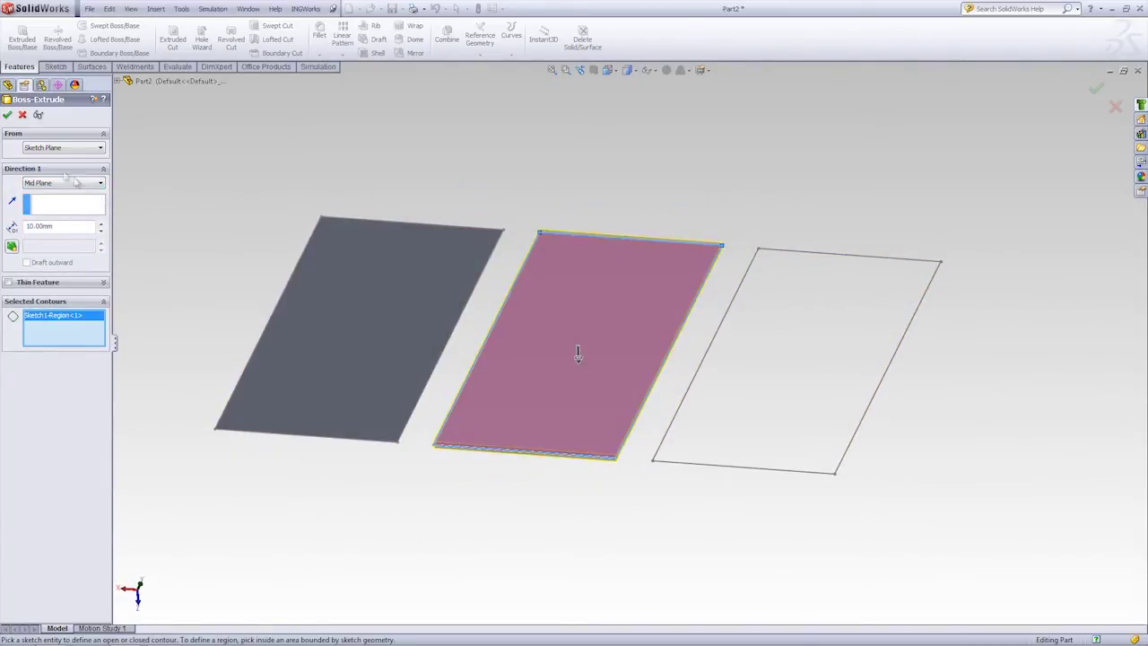
left_click(8, 115)
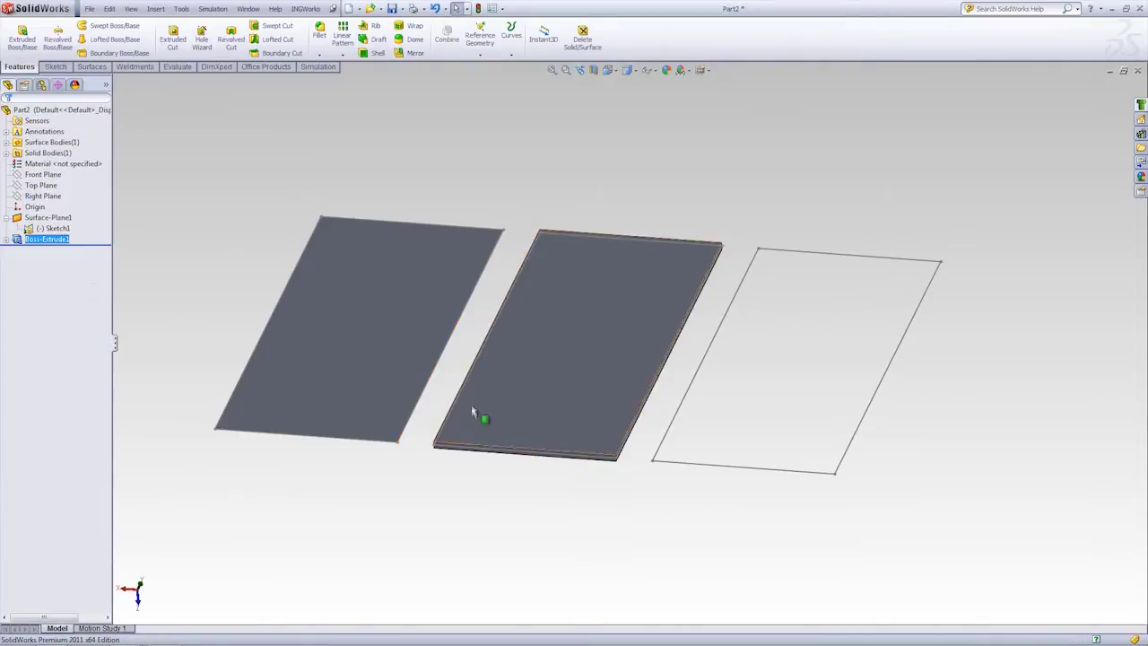
Step: Orbit and zoom around the new slab and select its front edge face
middle_click_drag(475, 410, 462, 366)
scroll(448, 429, "down", 5)
scroll(440, 441, "down", 1)
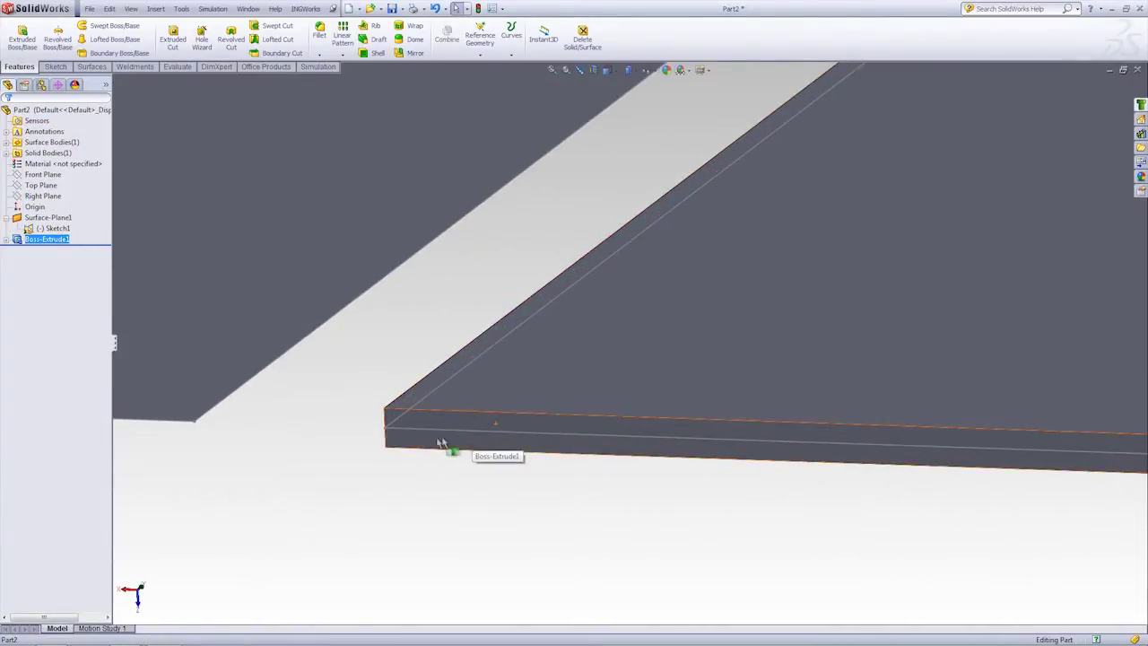
left_click(422, 425)
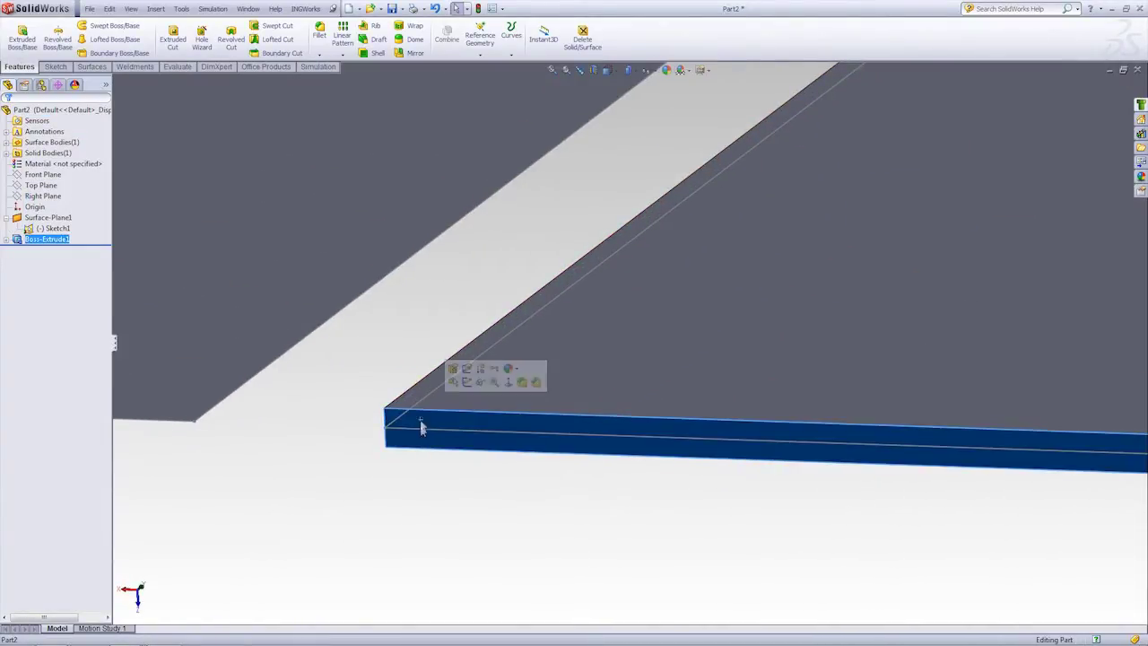
scroll(838, 379, "up", 5)
scroll(838, 372, "down", 3)
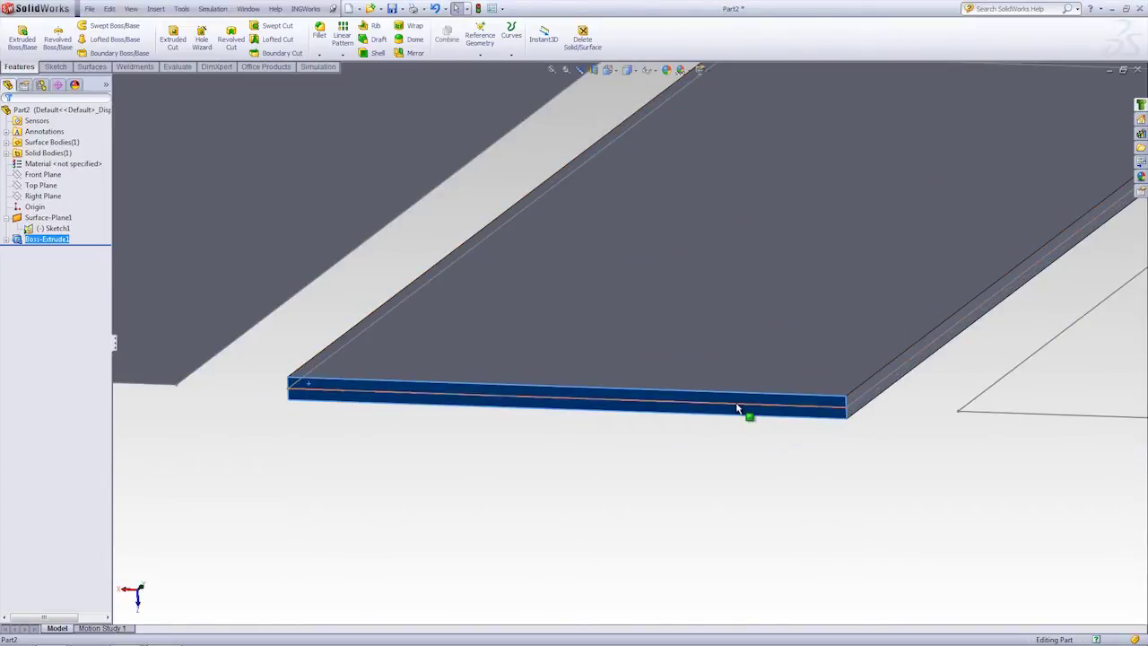
Step: Sketch a line across the slab's front face from left end to right end
left_click(561, 408)
left_click(615, 364)
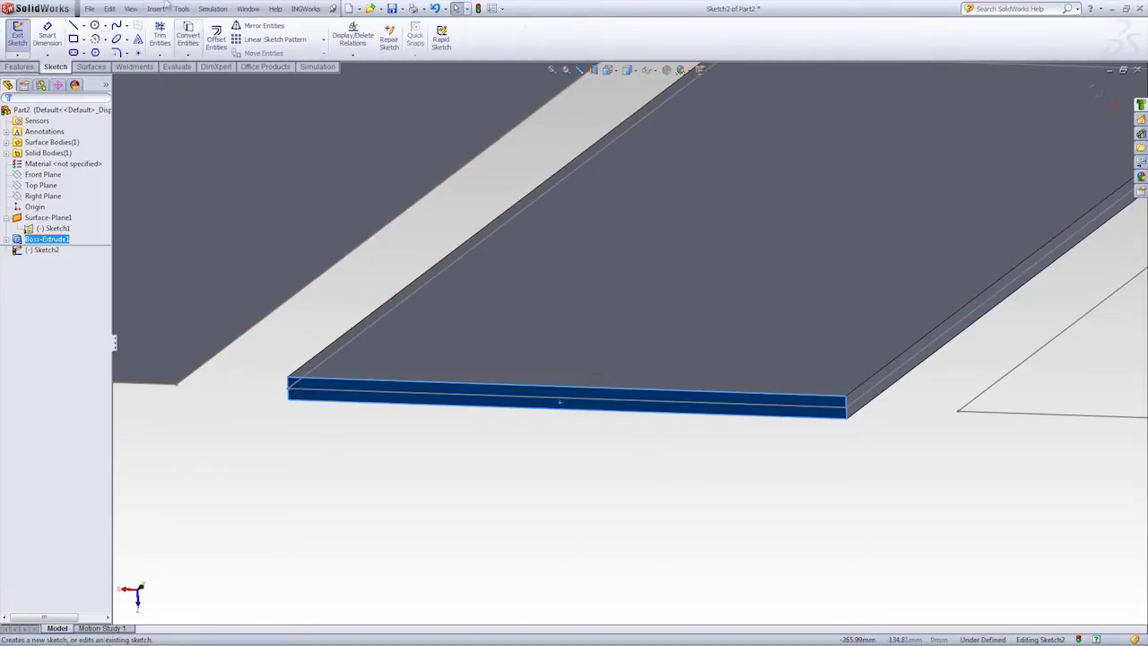
left_click(73, 25)
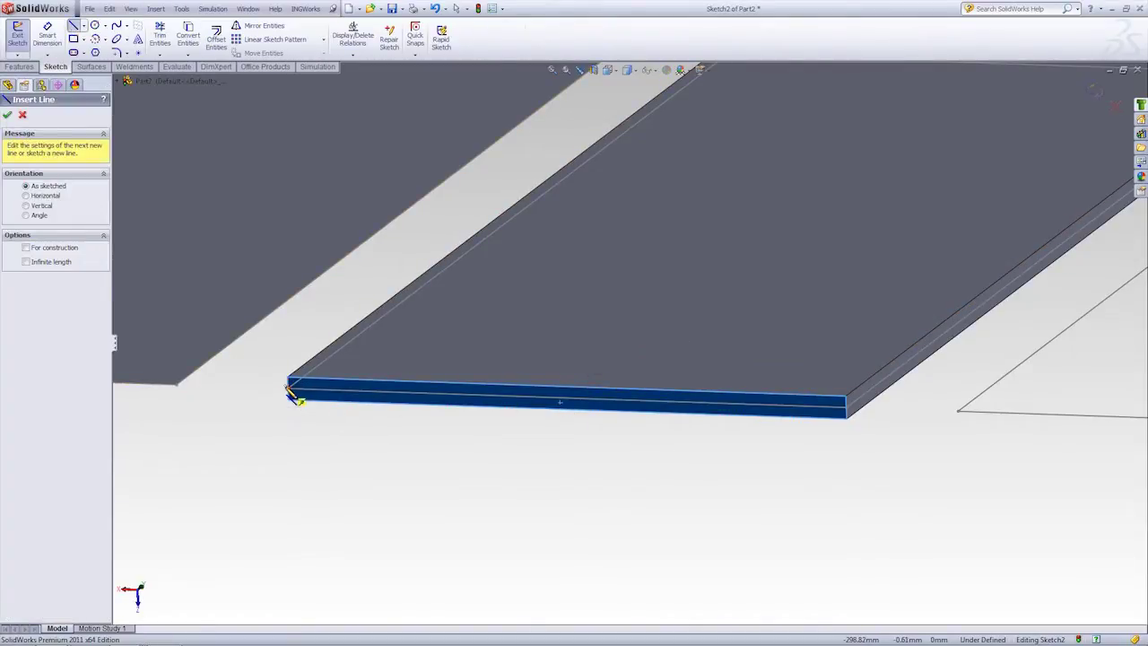
left_click(291, 394)
left_click(846, 403)
double_click(846, 405)
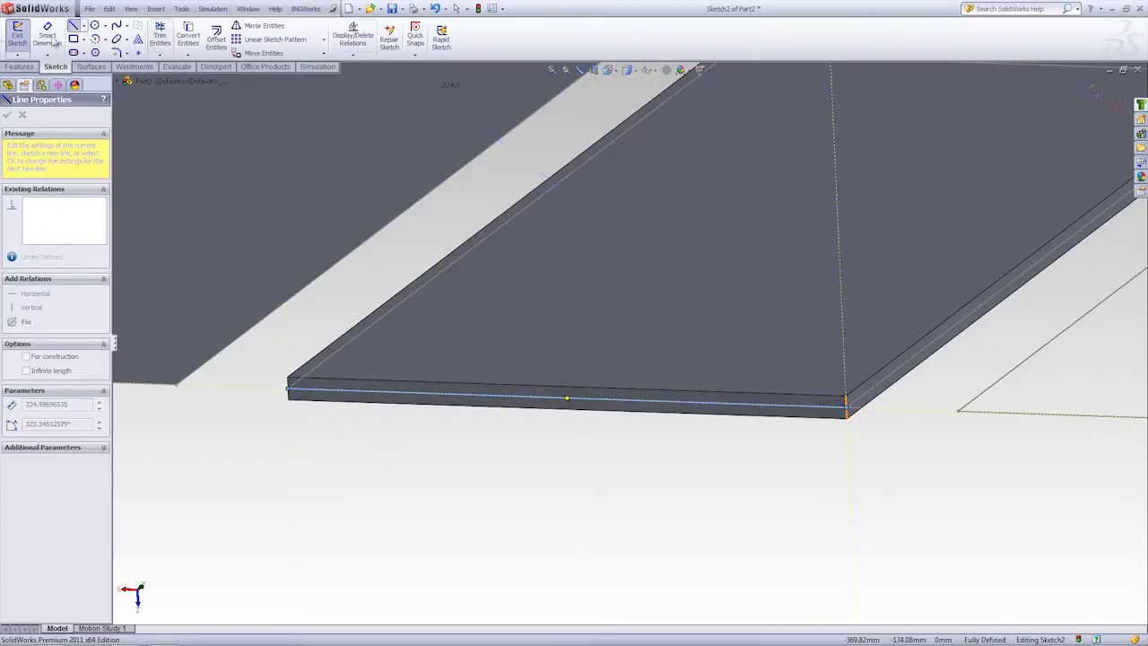
Step: Create a projection Split Line from the sketch on the slab's front and far side faces
left_click(20, 66)
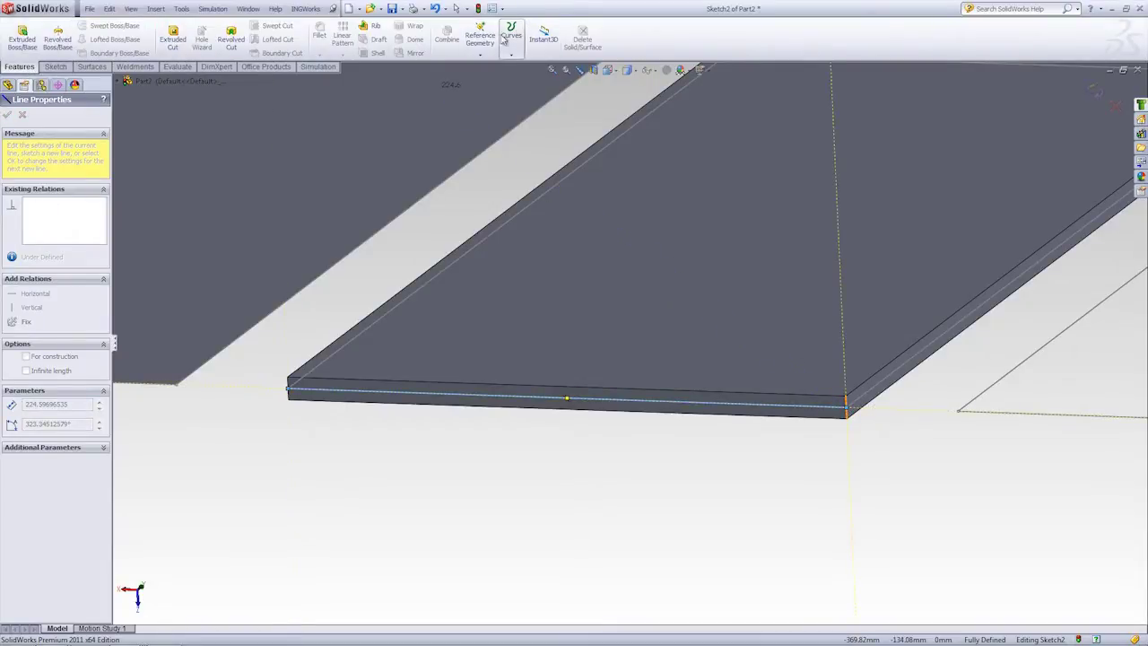
left_click(511, 36)
left_click(538, 64)
scroll(804, 411, "down", 2)
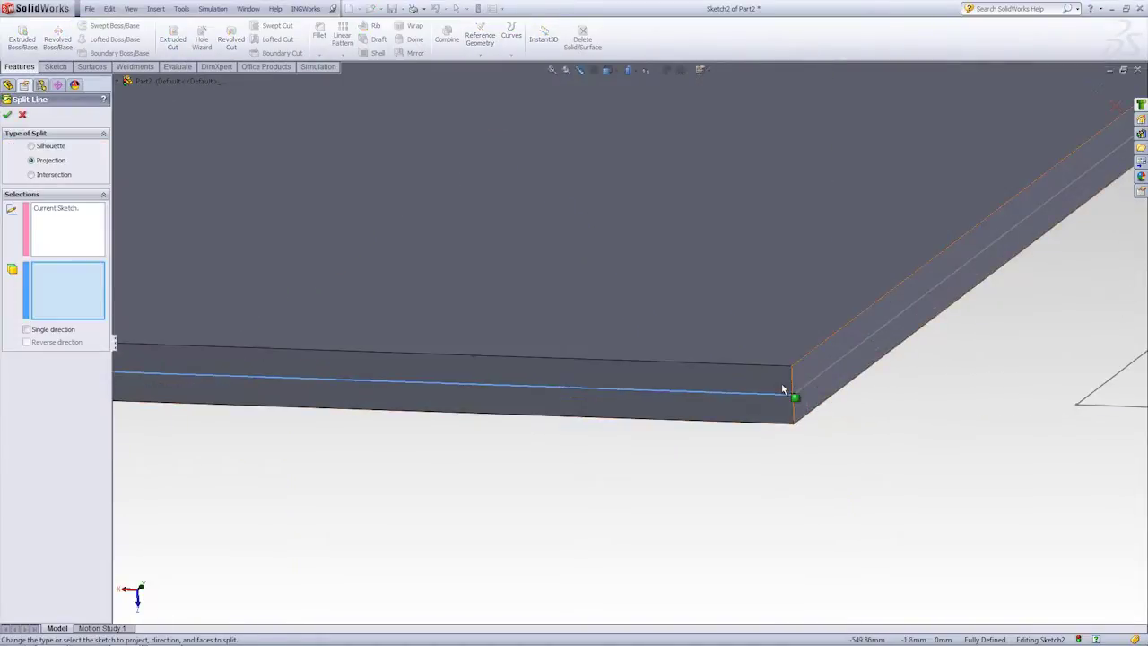
left_click(776, 388)
scroll(808, 230, "up", 5)
mouse_move(807, 229)
middle_mouse_down()
mouse_move(725, 154)
mouse_move(858, 364)
middle_mouse_up()
scroll(774, 295, "down", 5)
left_click(749, 287)
scroll(505, 248, "up", 5)
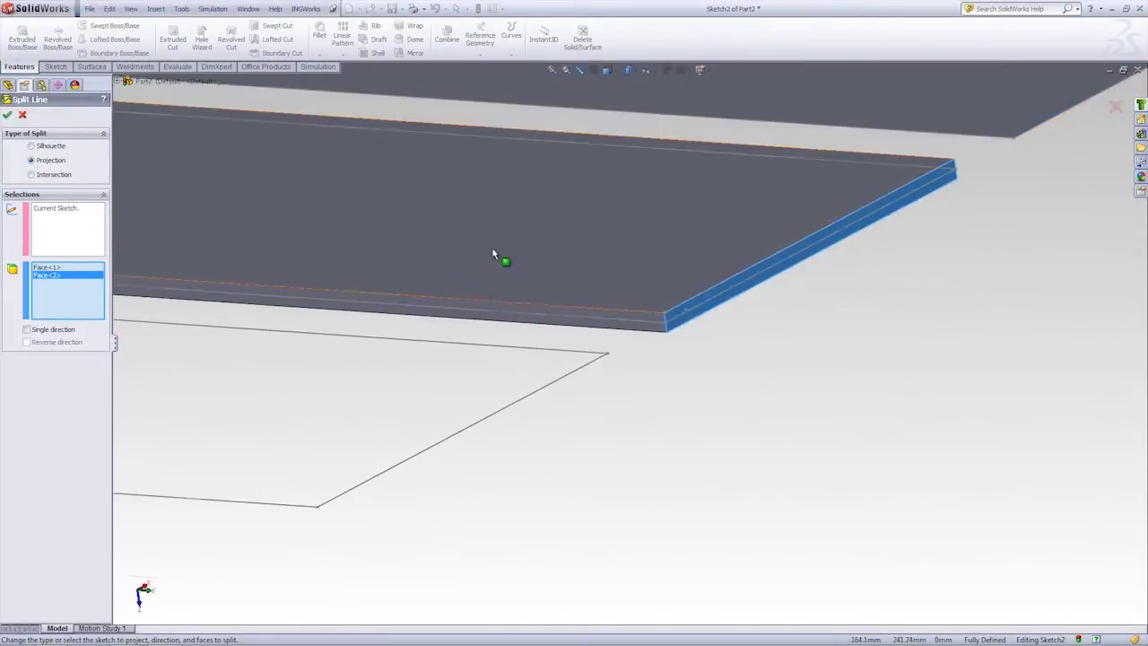
middle_click_drag(505, 249, 538, 180)
scroll(410, 189, "down", 4)
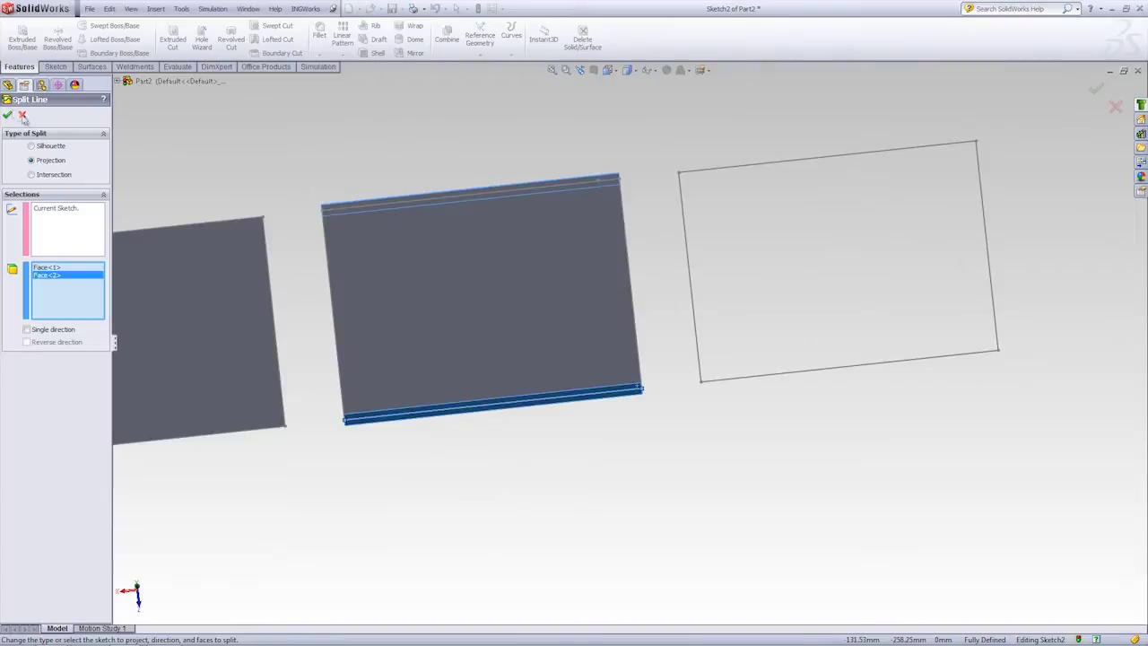
left_click(8, 115)
Step: Inspect the split strip on the slab, then switch to the Tutorial Simulation - correct mesh part
middle_click_drag(512, 184, 494, 304)
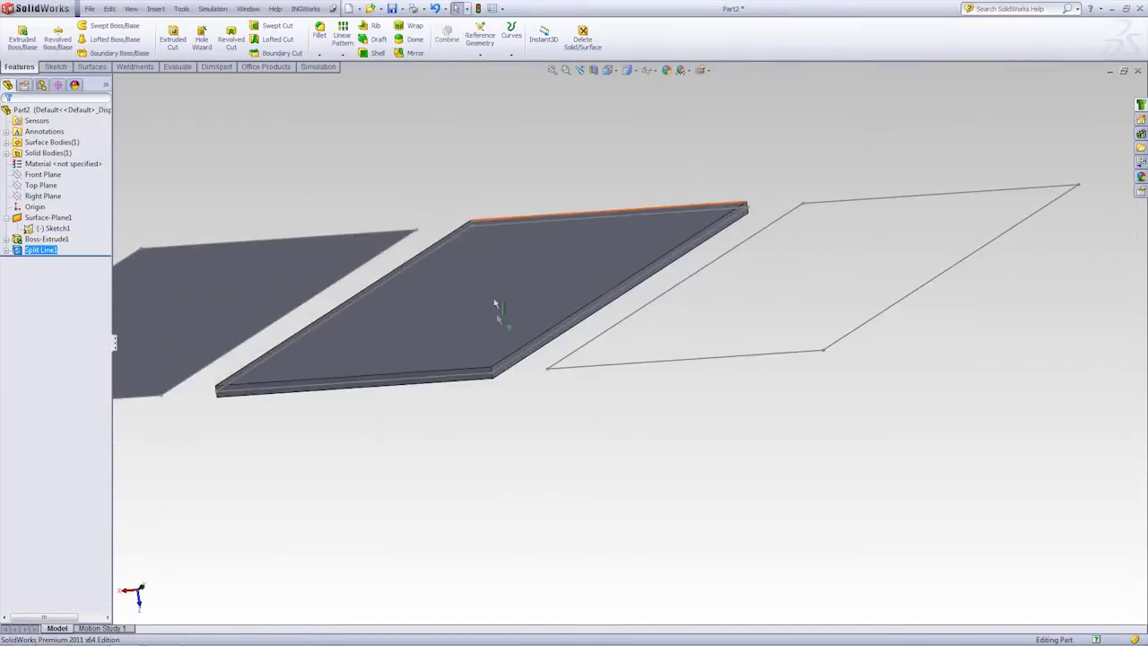
scroll(494, 304, "down", 4)
left_click(511, 456)
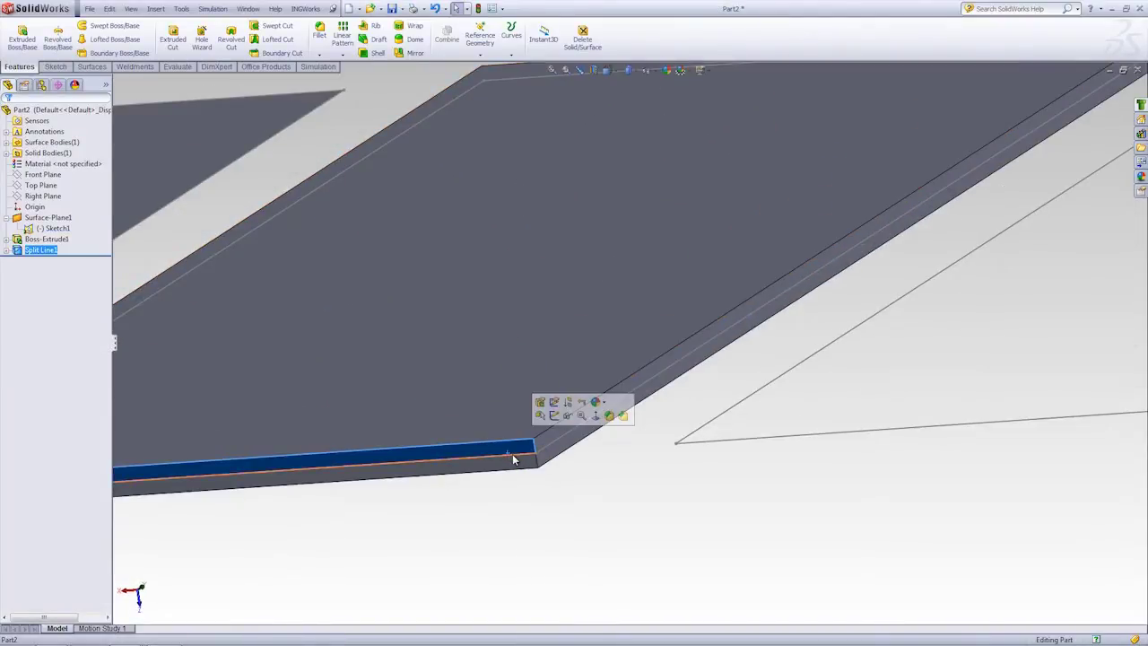
left_click(567, 416)
left_click(522, 454)
scroll(422, 371, "up", 3)
scroll(460, 312, "up", 2)
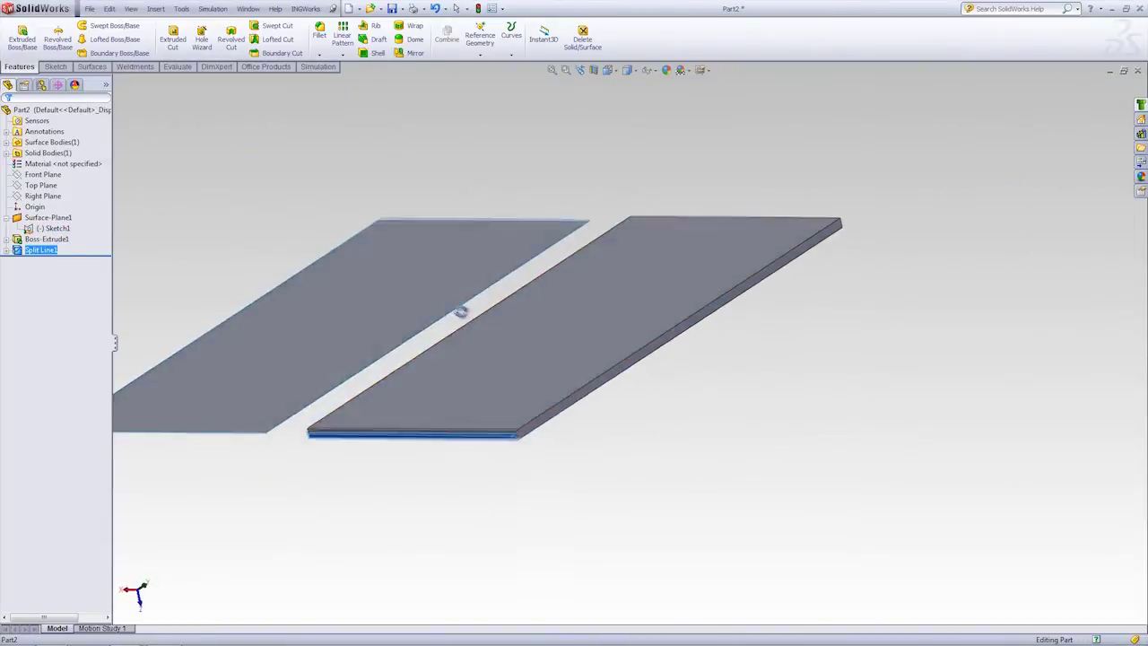
scroll(460, 311, "down", 1)
scroll(477, 325, "down", 1)
scroll(464, 284, "down", 2)
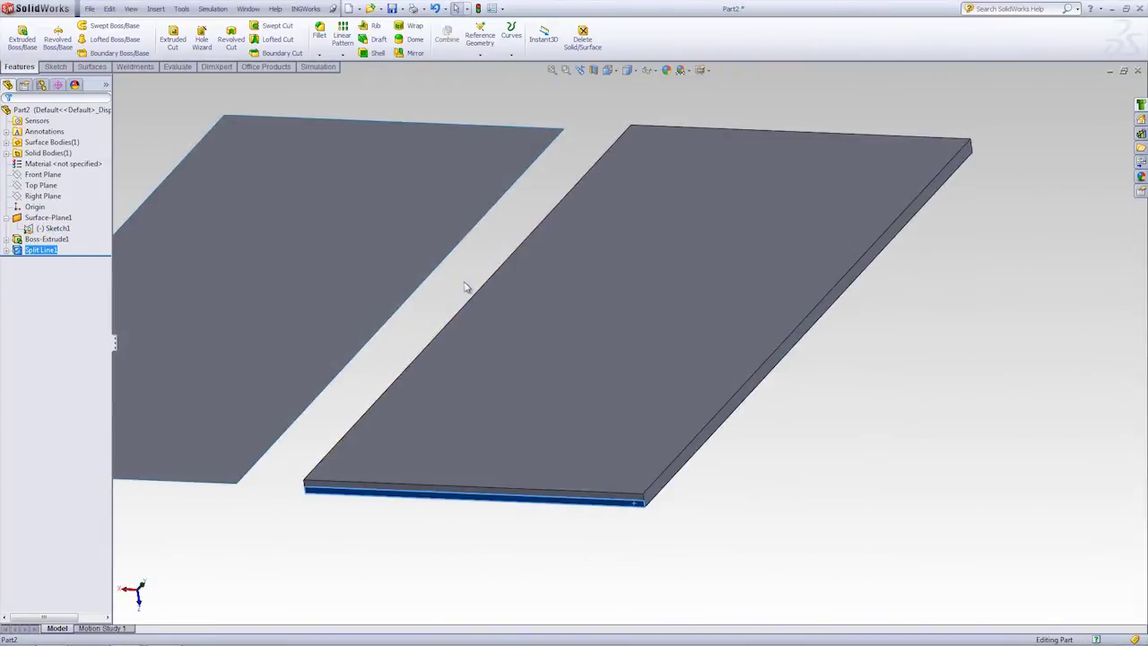
key("ctrl+Tab")
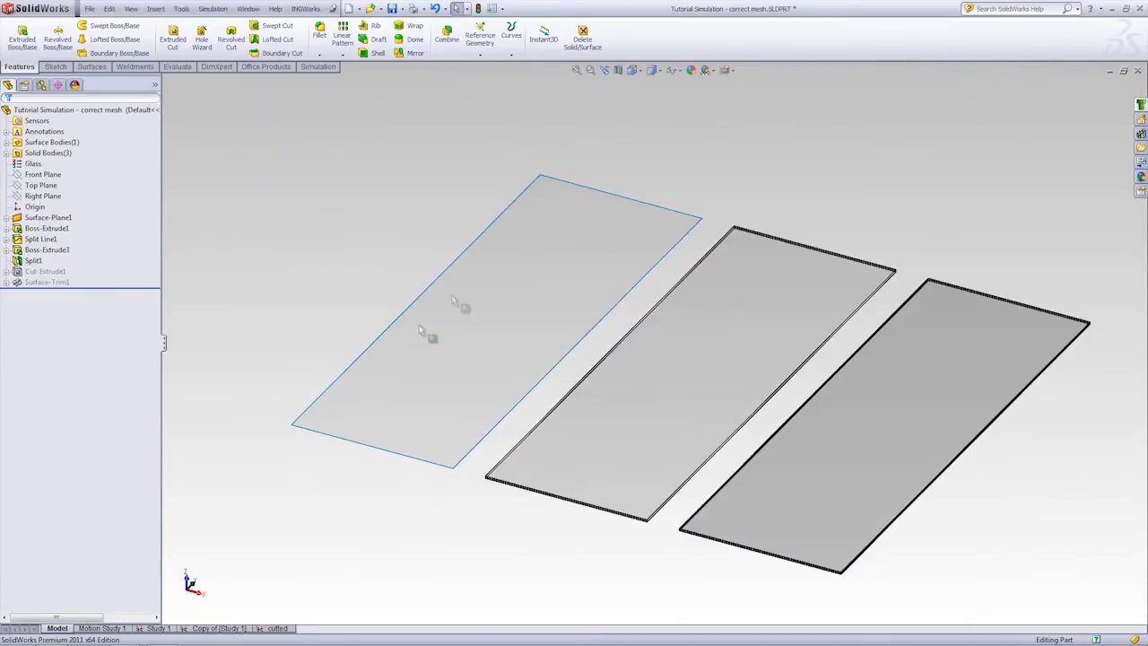
Step: Show Study 1's existing mesh on the tutorial glass panels, accepting the out-of-date prompt
left_click(160, 628)
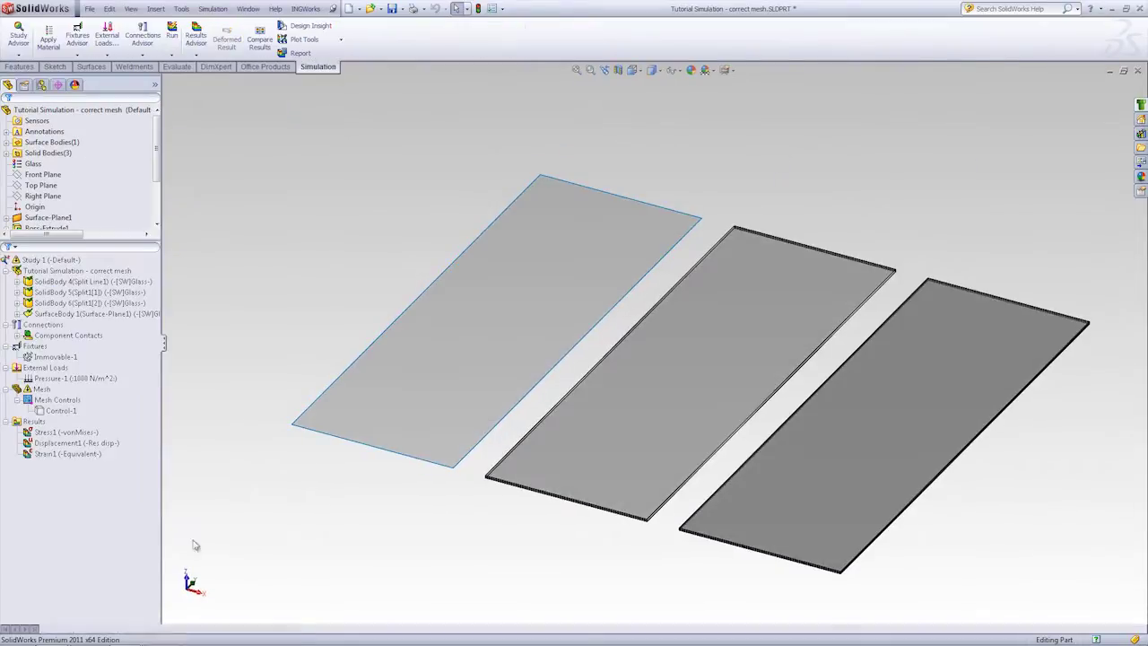
left_click(89, 442)
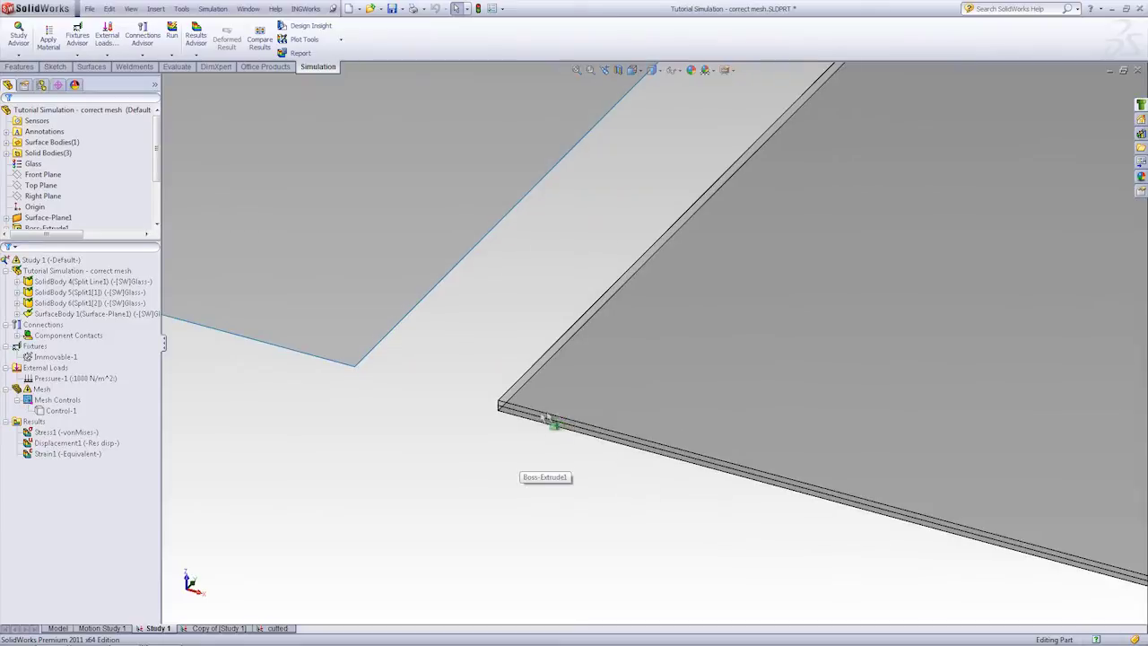
left_click(64, 432)
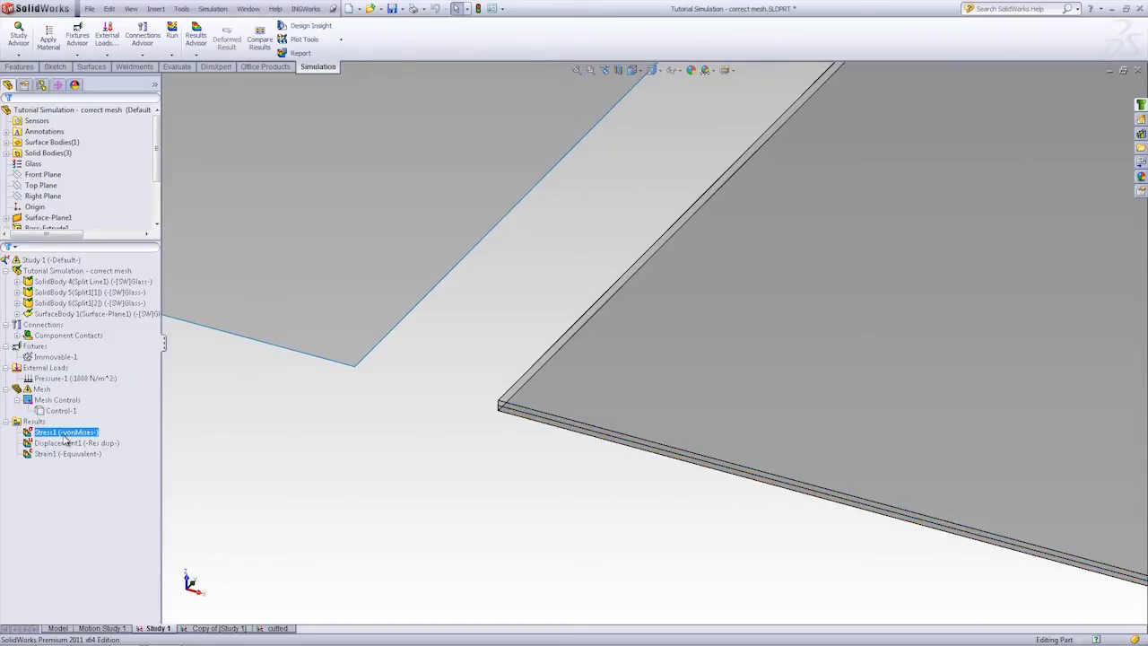
right_click(40, 390)
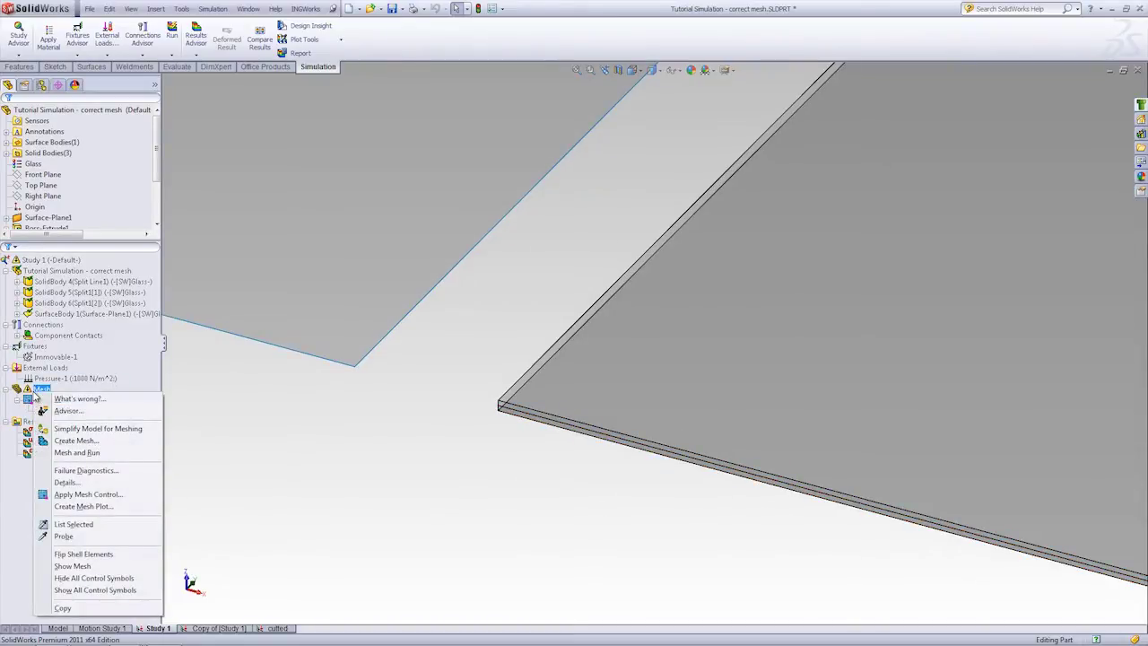
left_click(88, 567)
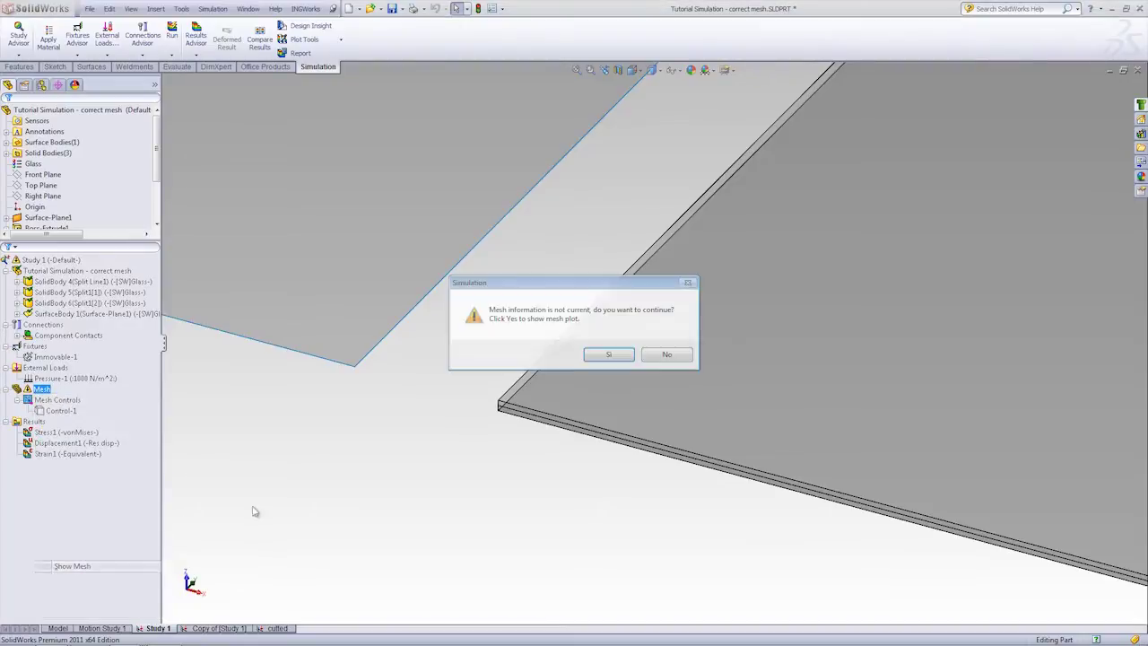
left_click(616, 356)
Step: Zoom in to inspect the mesh and fixed edge, then switch to Part2
scroll(569, 418, "down", 2)
scroll(540, 416, "down", 2)
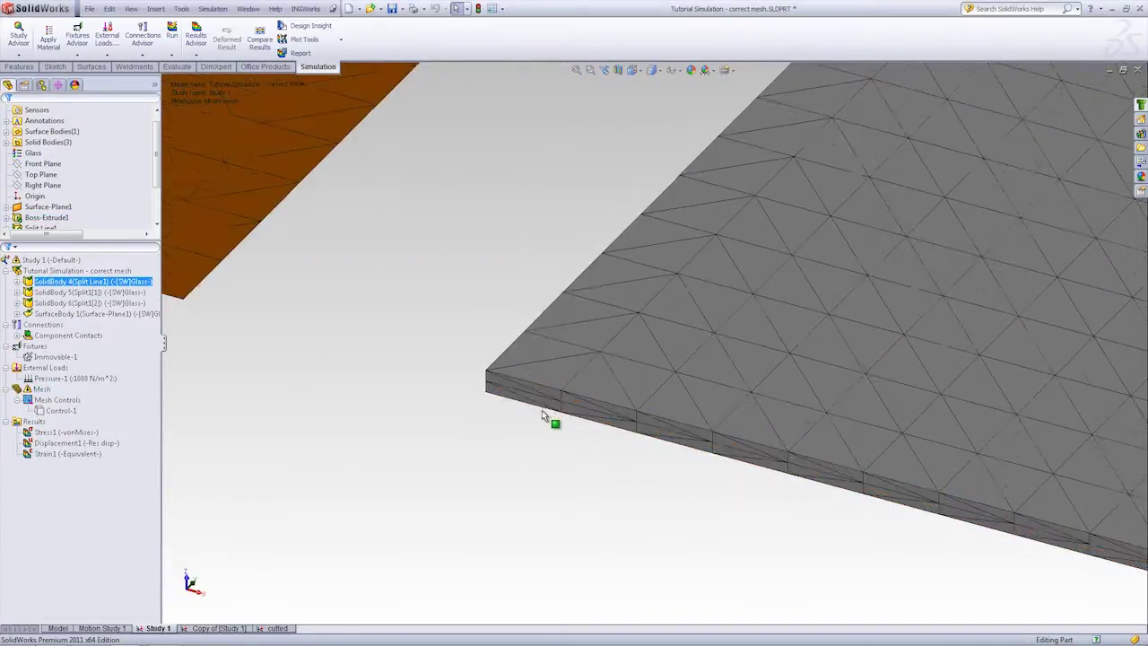
scroll(541, 416, "down", 2)
left_click(56, 357)
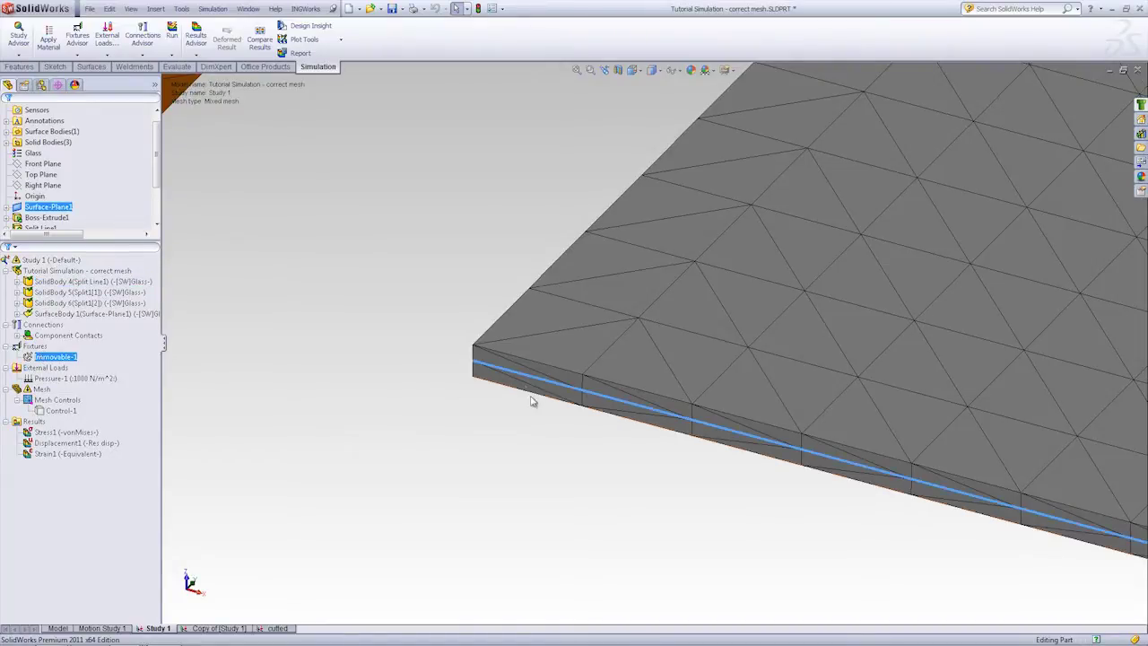
scroll(390, 346, "up", 2)
scroll(543, 331, "up", 2)
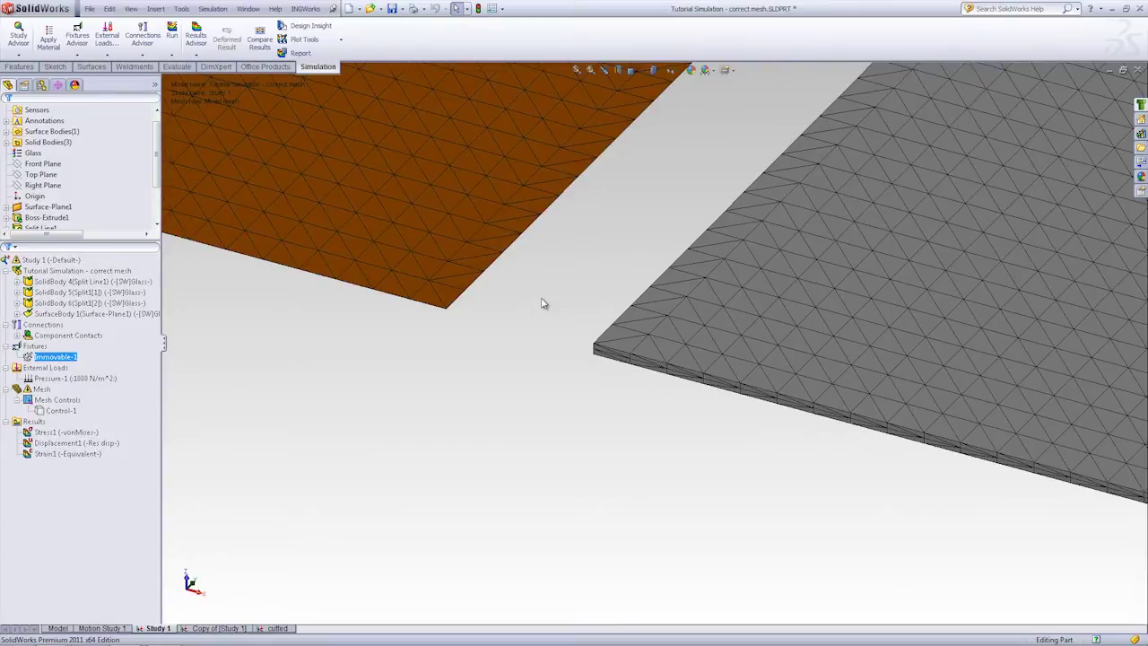
key("ctrl+Tab")
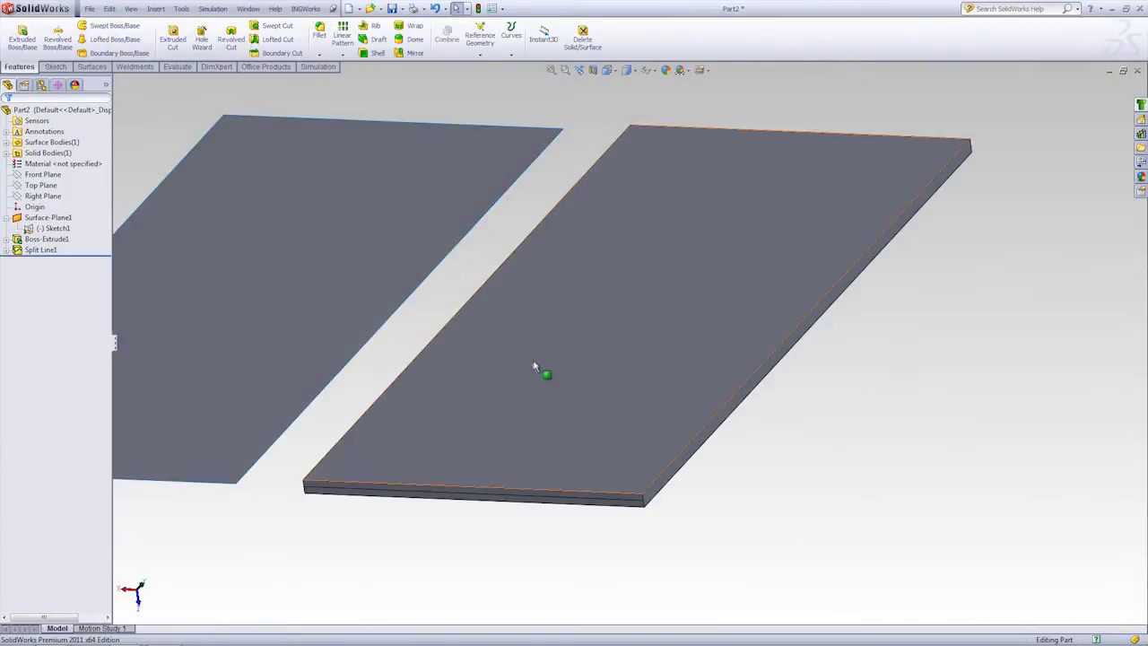
Step: Create a new static simulation study, Study 1, for Part2
scroll(538, 367, "up", 3)
scroll(485, 287, "down", 2)
scroll(484, 288, "down", 3)
scroll(558, 338, "up", 1)
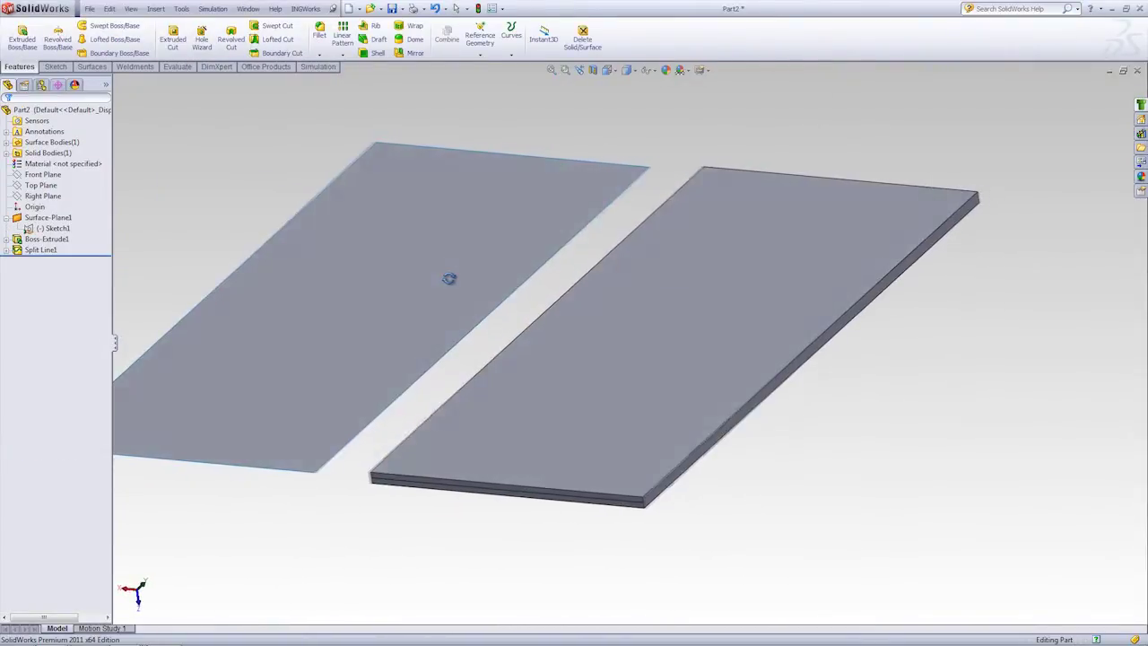
left_click(212, 9)
left_click(219, 27)
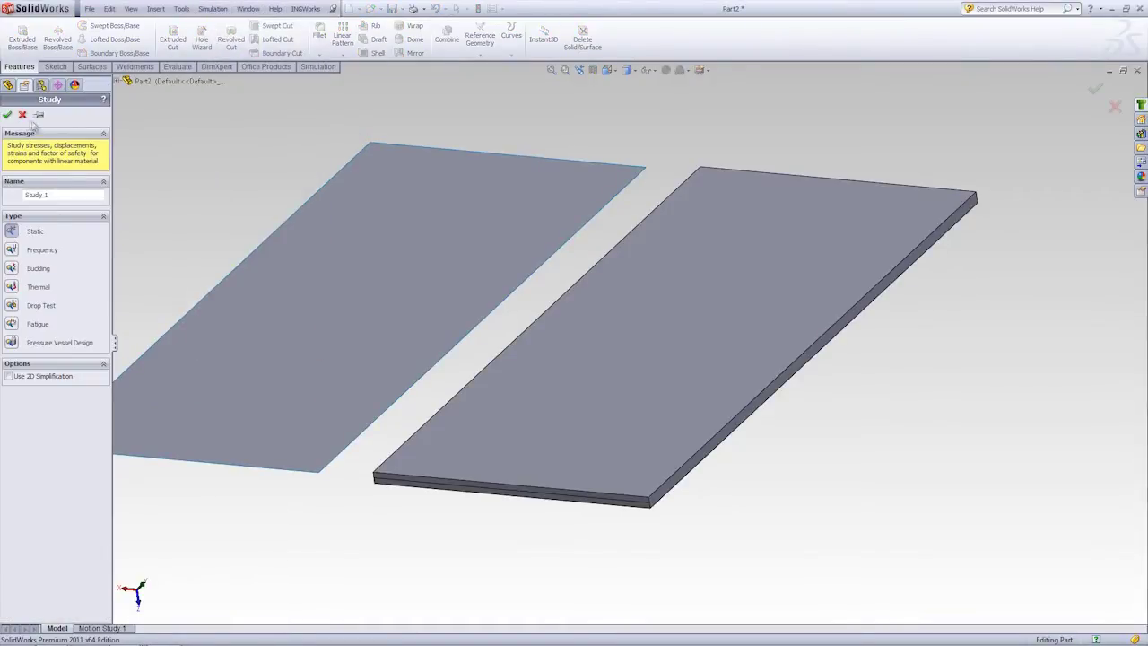
key("Return")
Step: Run Mesh and Run on Study 1 and dismiss the resulting message
middle_click_drag(366, 289, 398, 261)
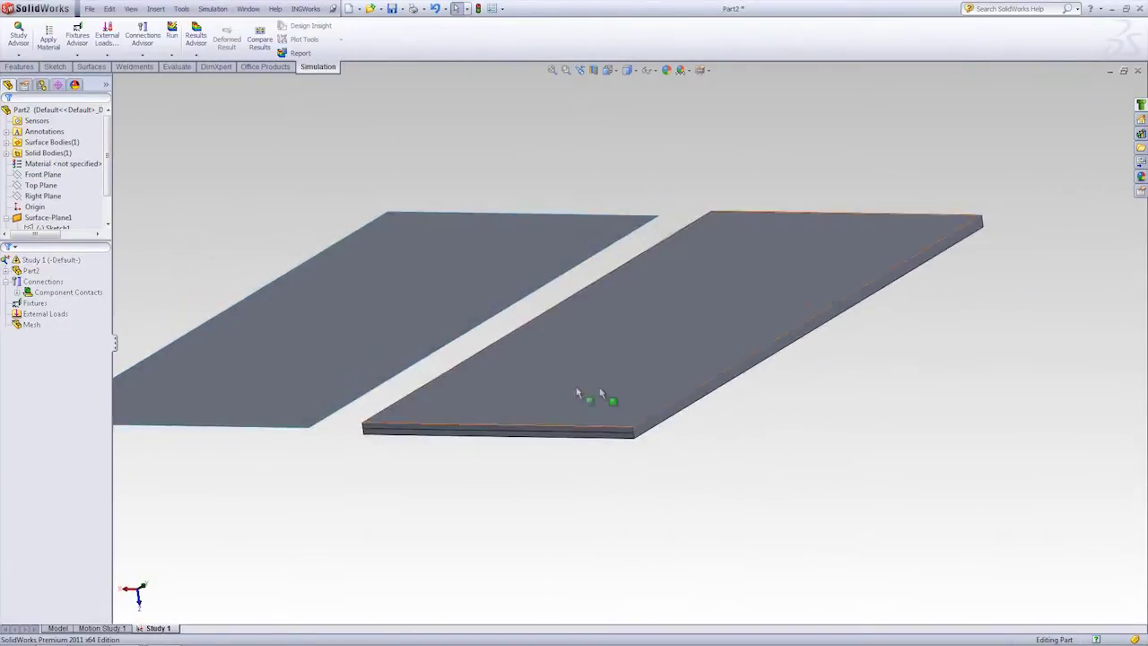
scroll(625, 401, "down", 2)
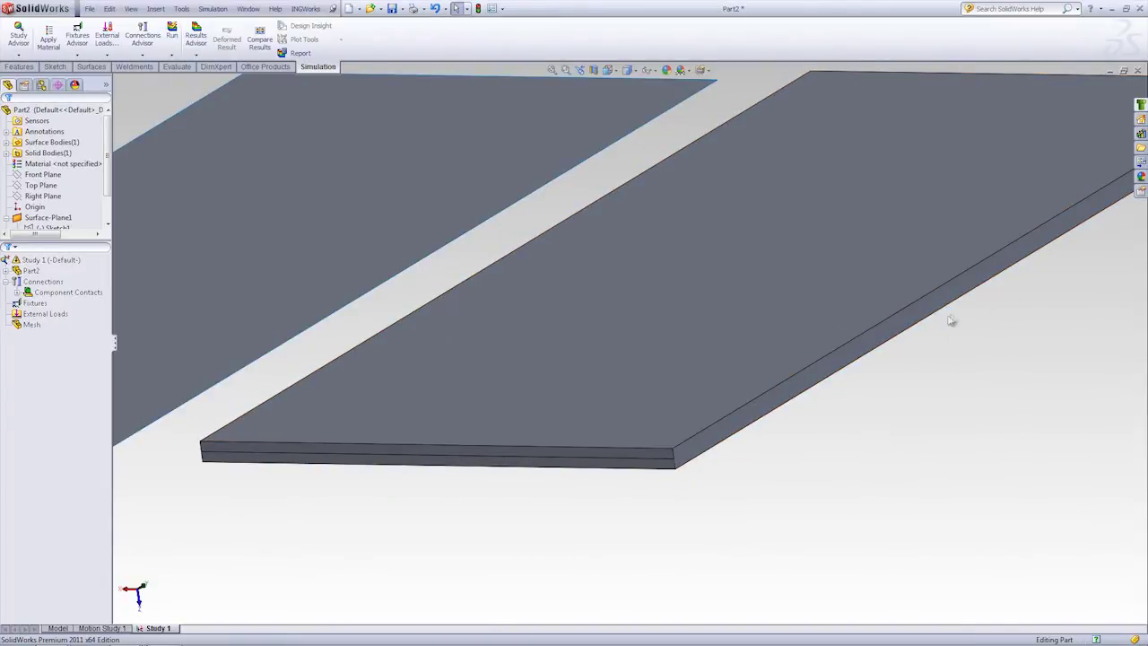
scroll(884, 346, "up", 2)
scroll(726, 371, "down", 4)
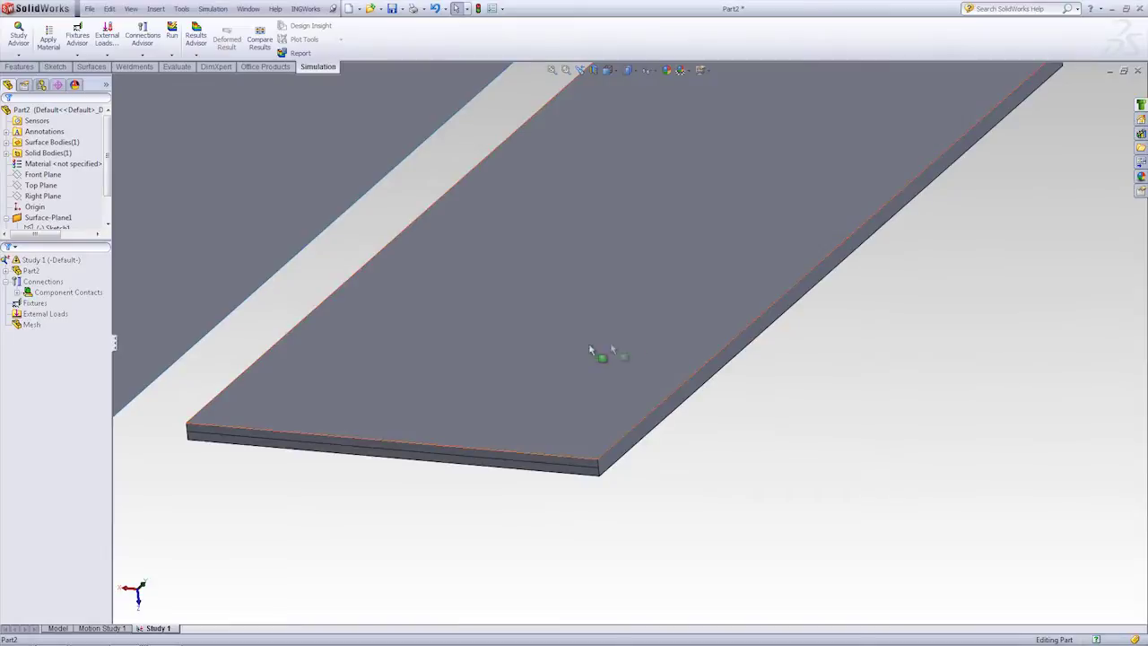
left_click(31, 269)
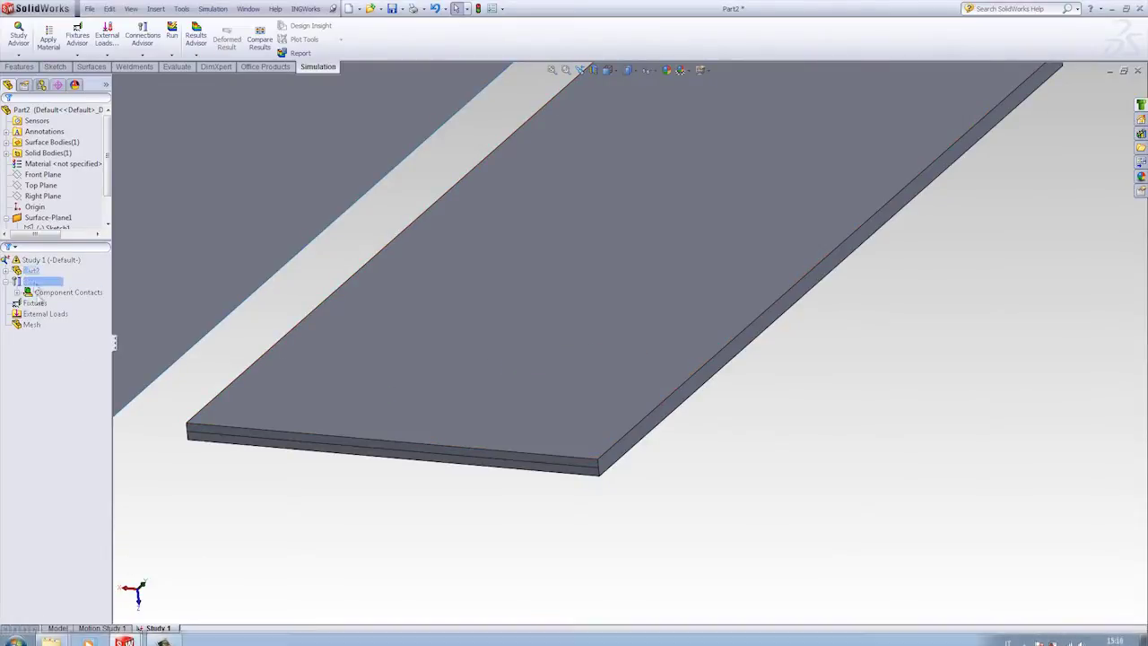
right_click(31, 324)
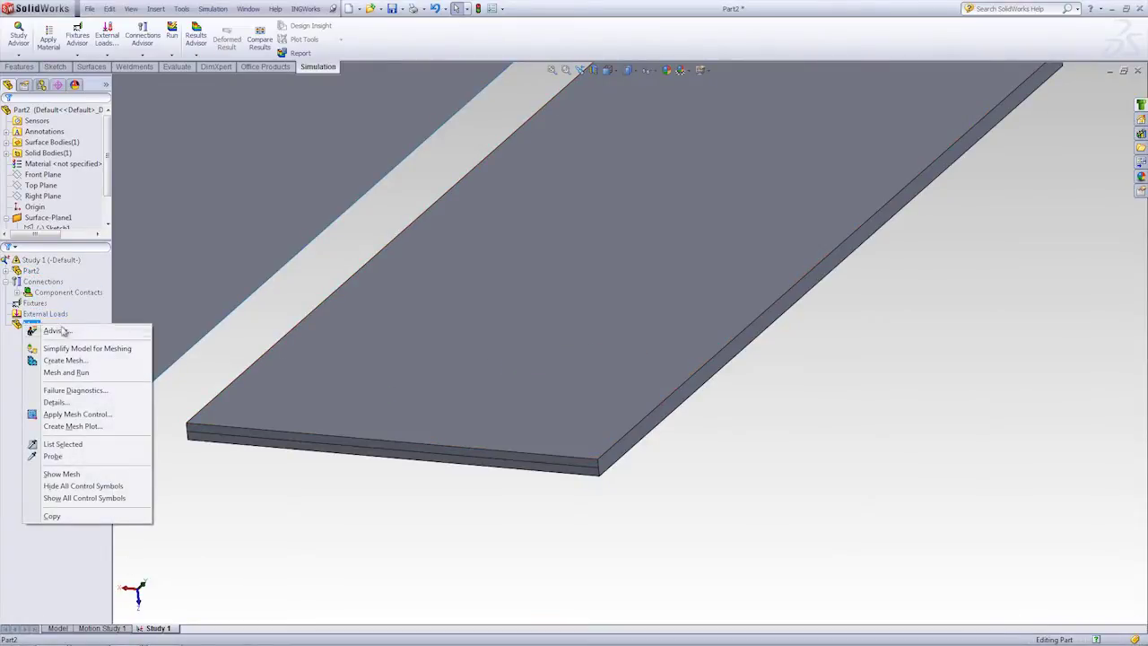
left_click(73, 373)
left_click(658, 357)
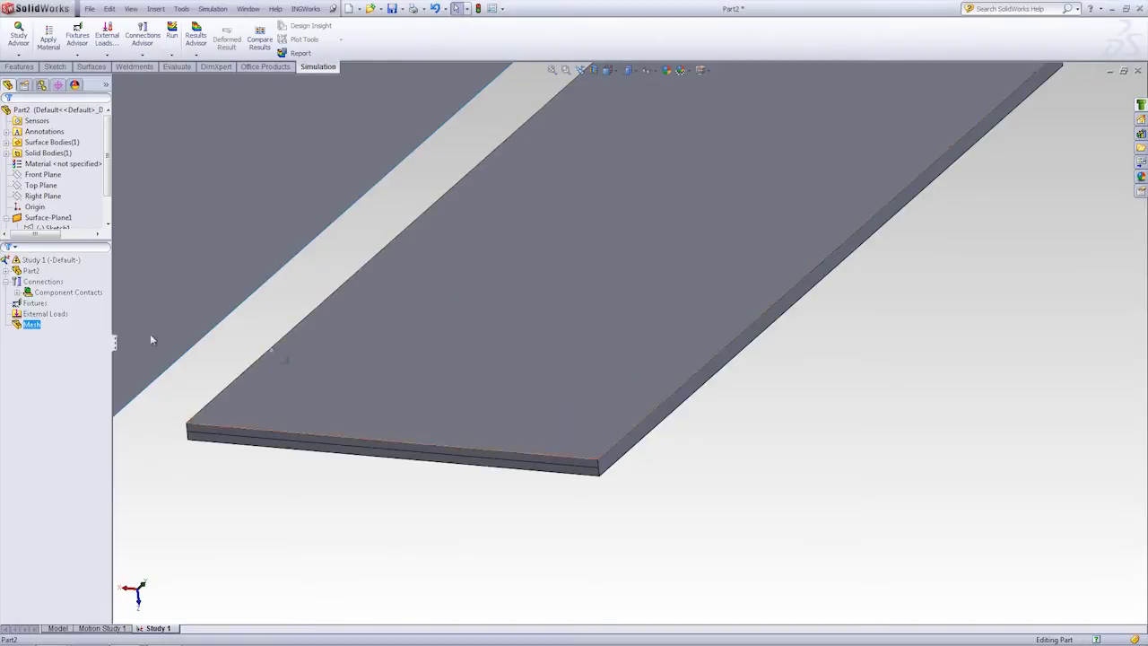
Step: Define SurfaceBody 1 in Study 1 as a thick shell by its selected face
left_click(6, 270)
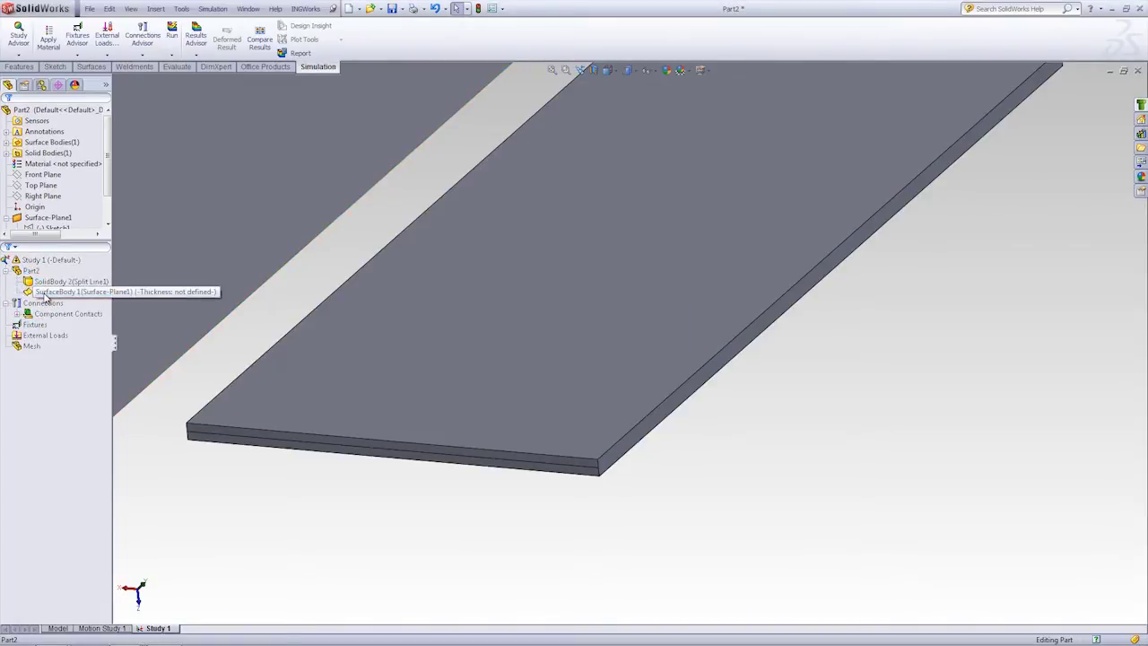
right_click(45, 294)
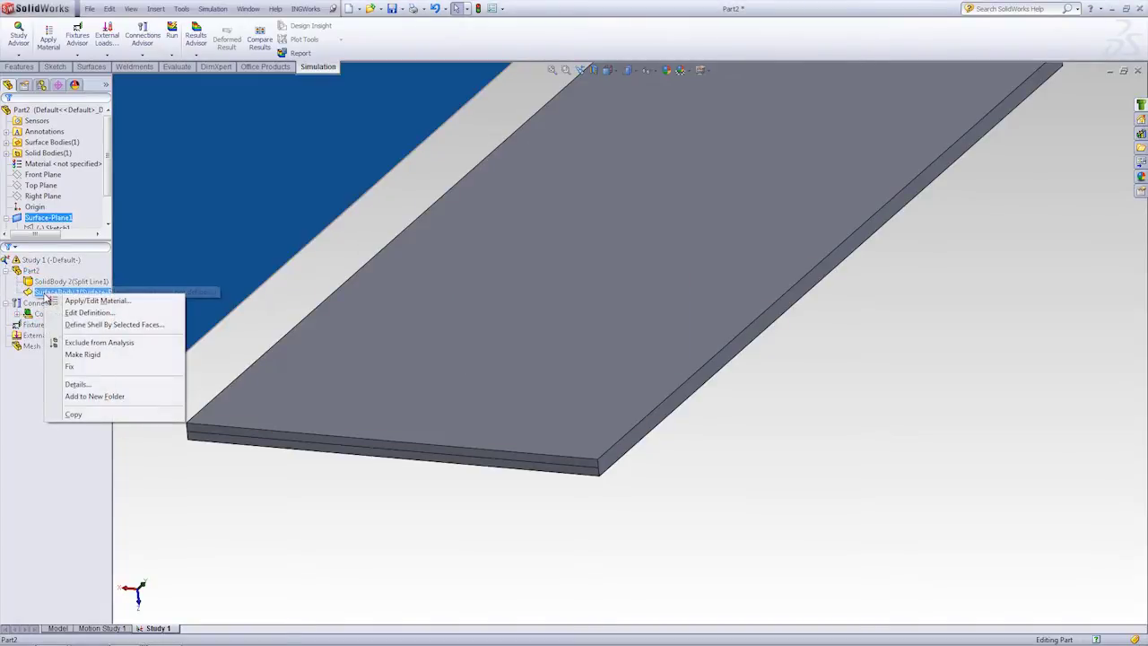
left_click(90, 312)
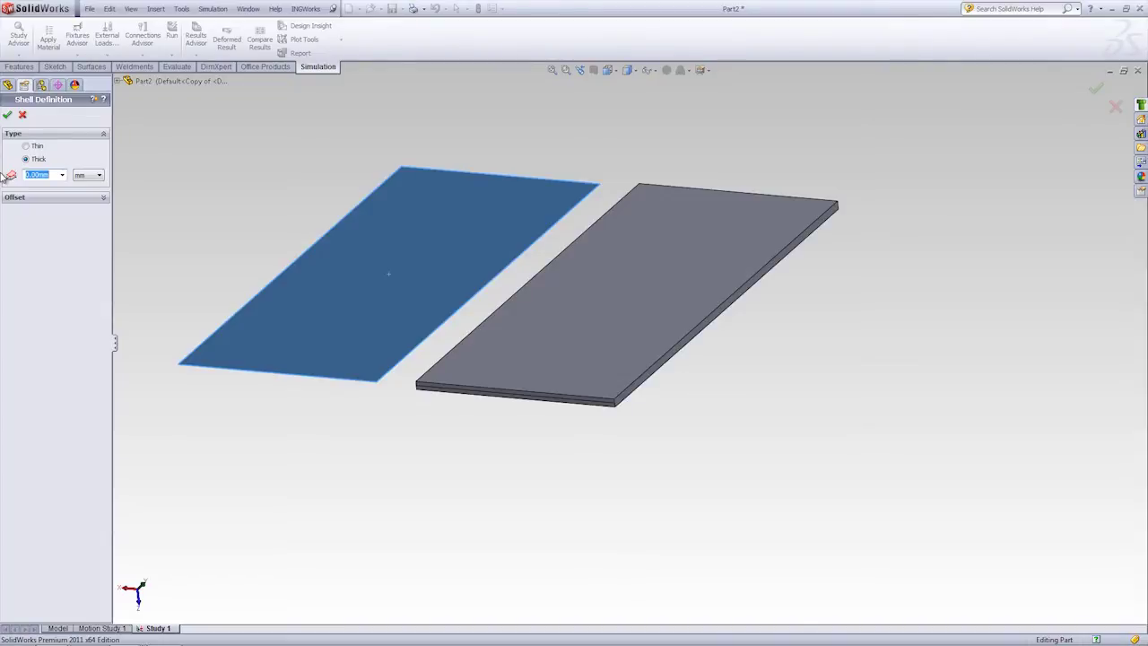
left_click(7, 115)
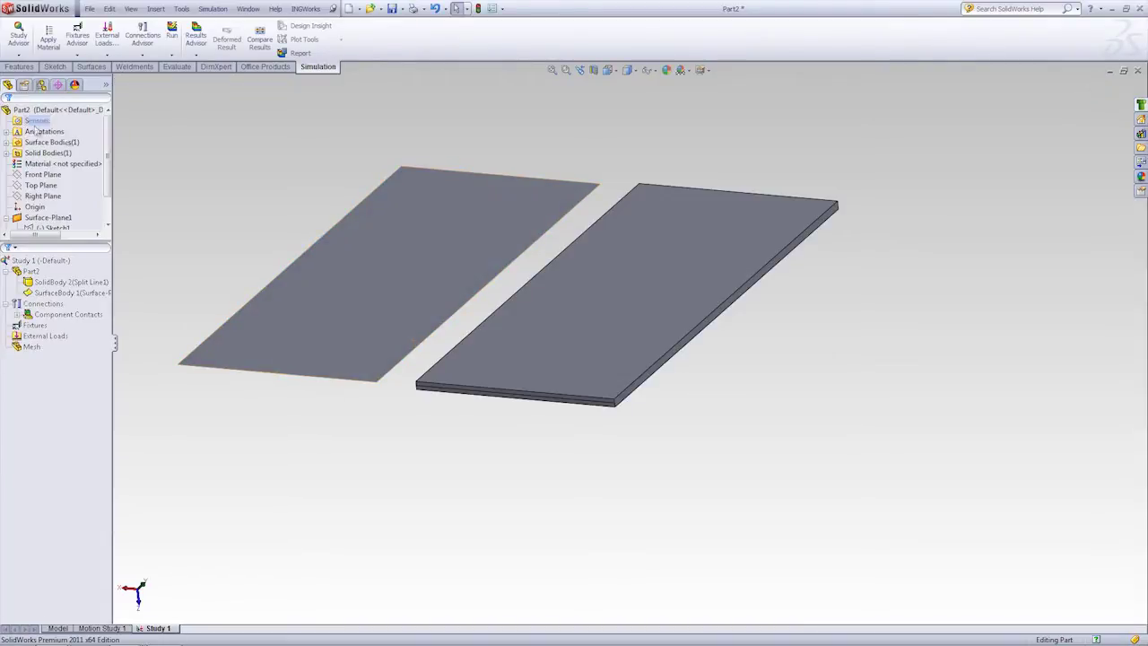
scroll(619, 395, "down", 5)
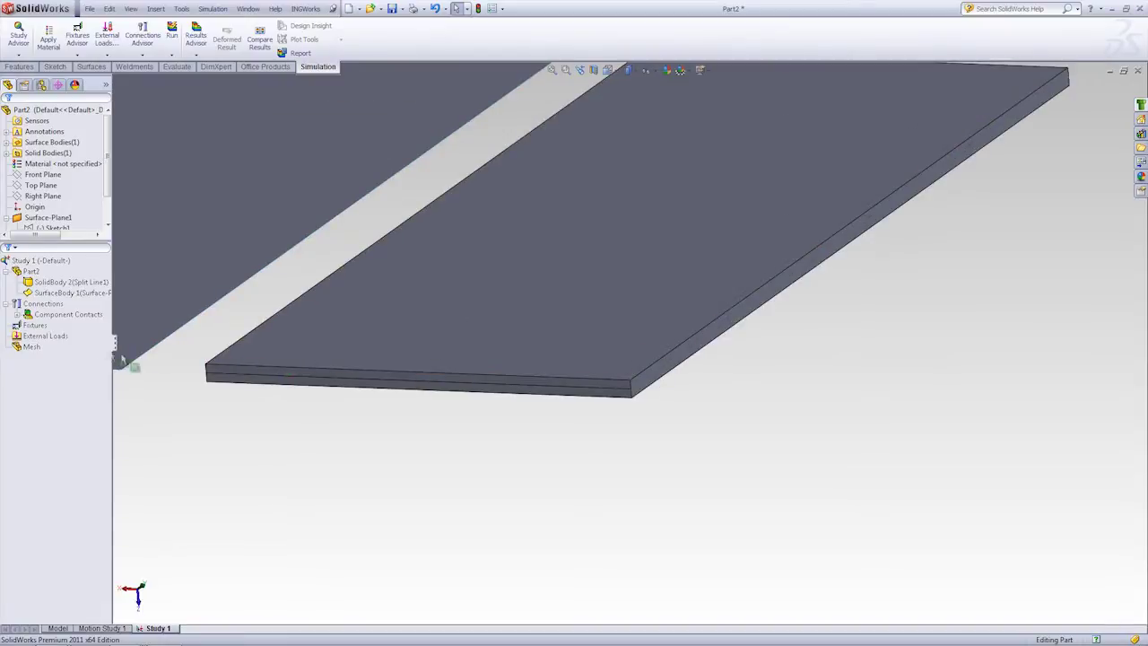
right_click(32, 347)
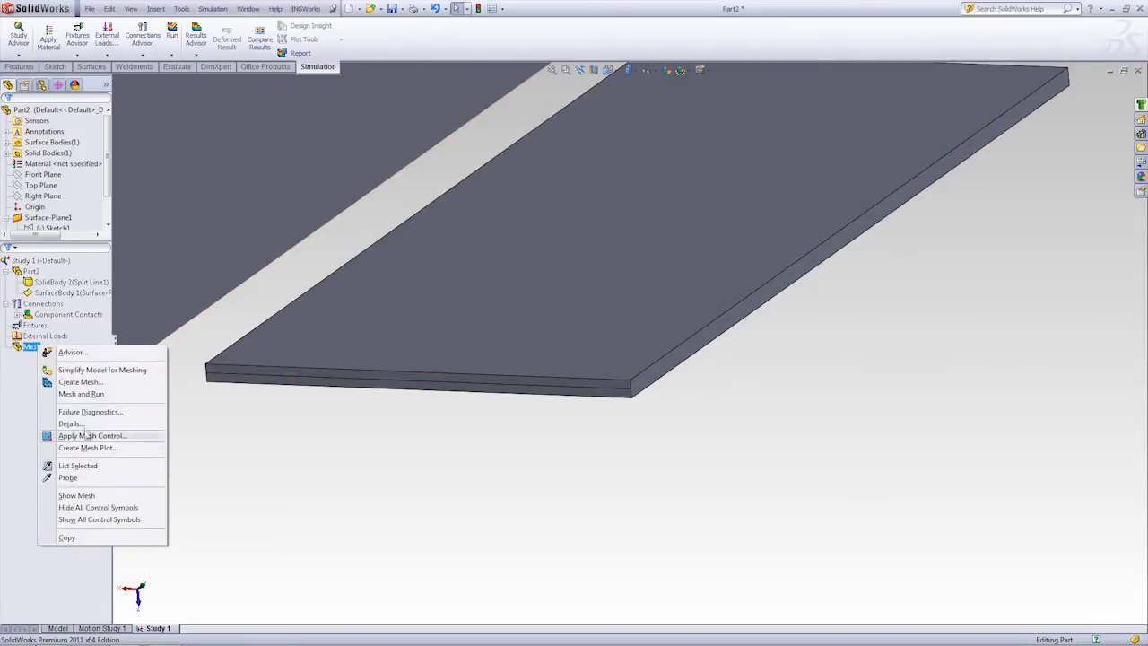
Step: Start a Study 1 mesh with 5 mm element size, then cancel meshing and acknowledge the interruption
left_click(82, 382)
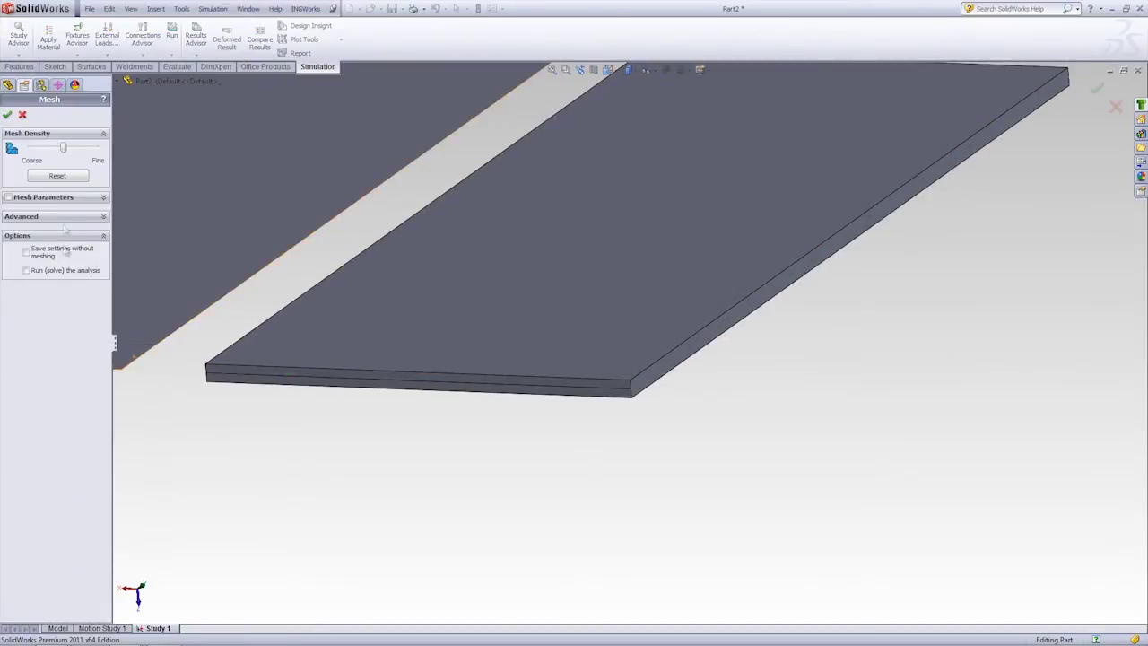
left_click(9, 197)
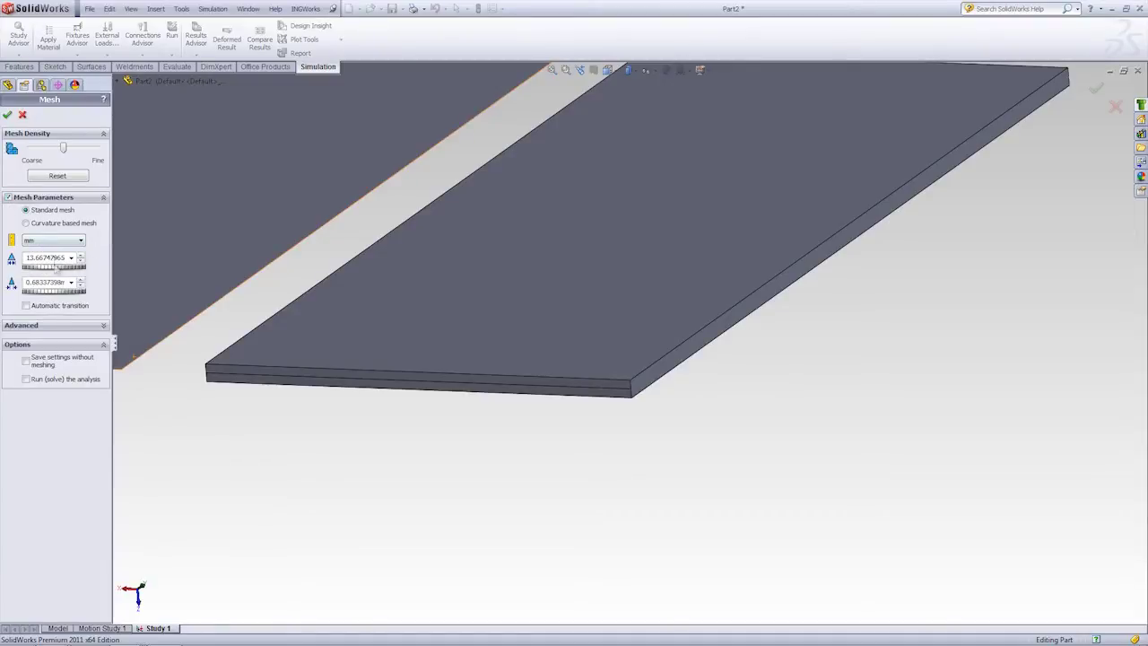
double_click(27, 257)
type("5")
left_click(8, 119)
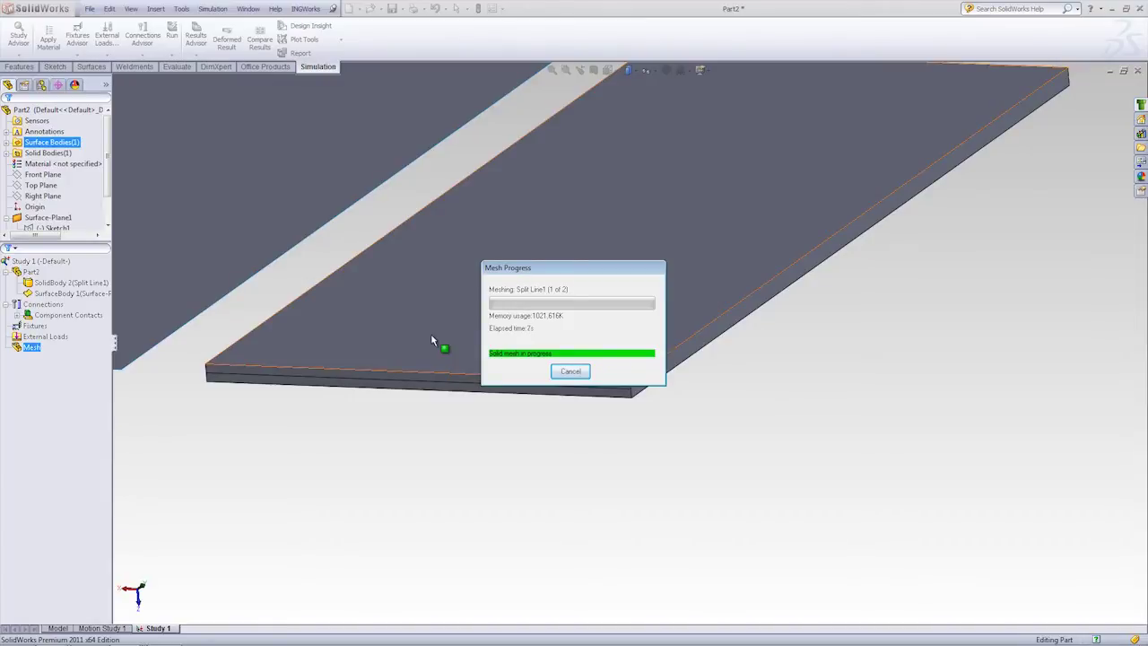
left_click(572, 373)
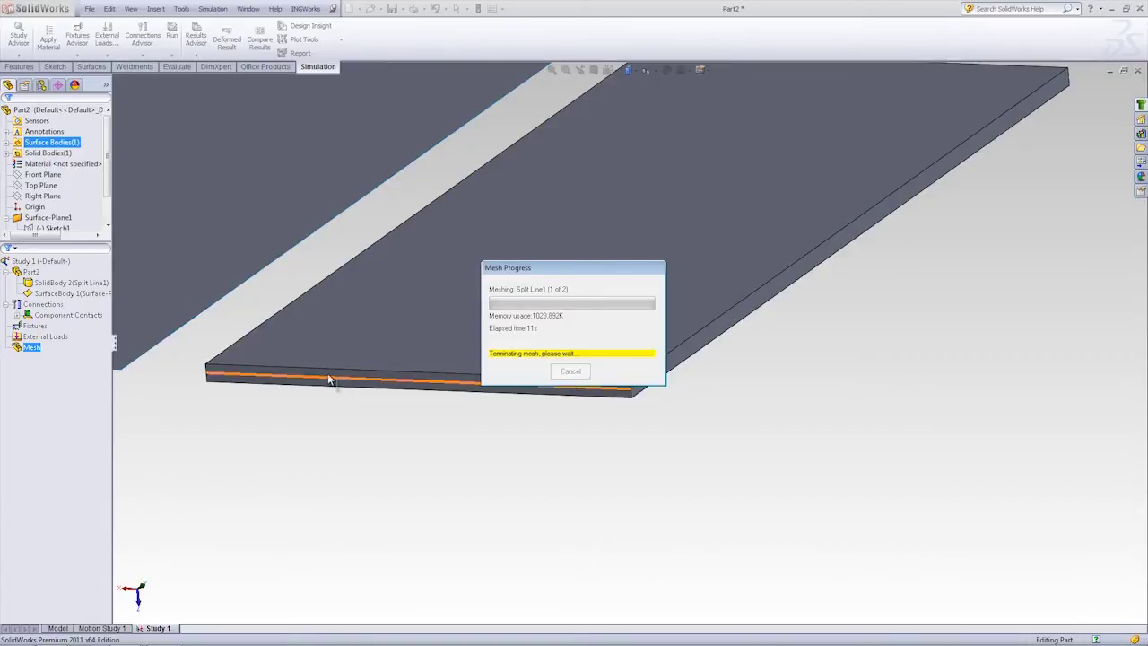
left_click(606, 358)
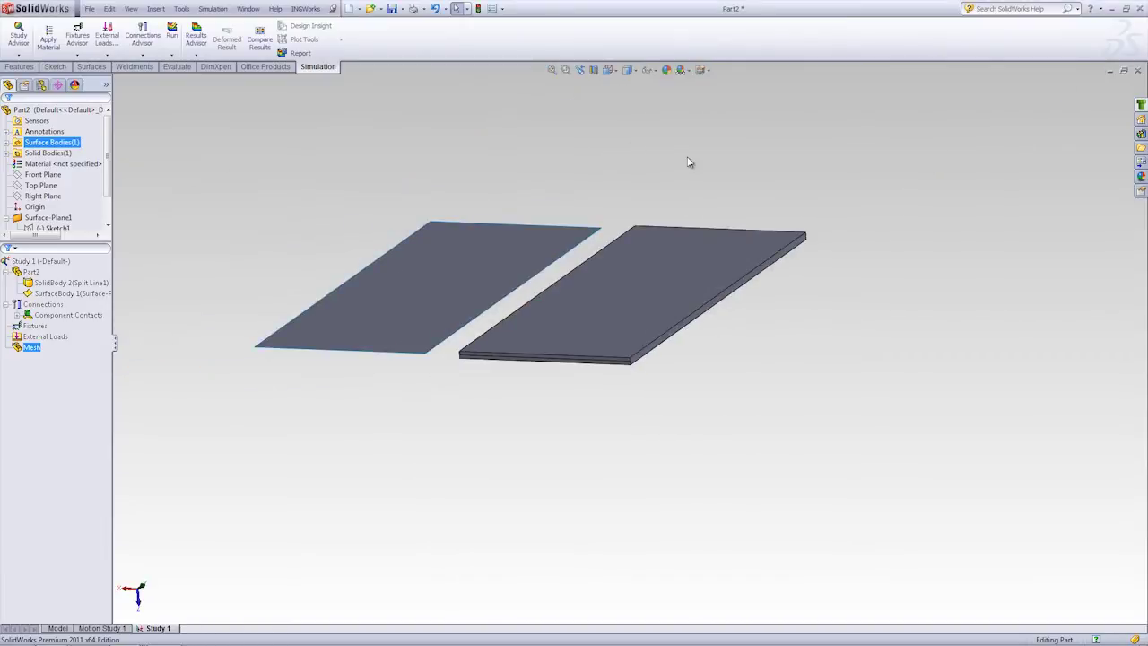
Step: Return from Study 1 to Part2's feature tree and select Sketch1
scroll(671, 257, "down", 2)
scroll(572, 332, "down", 3)
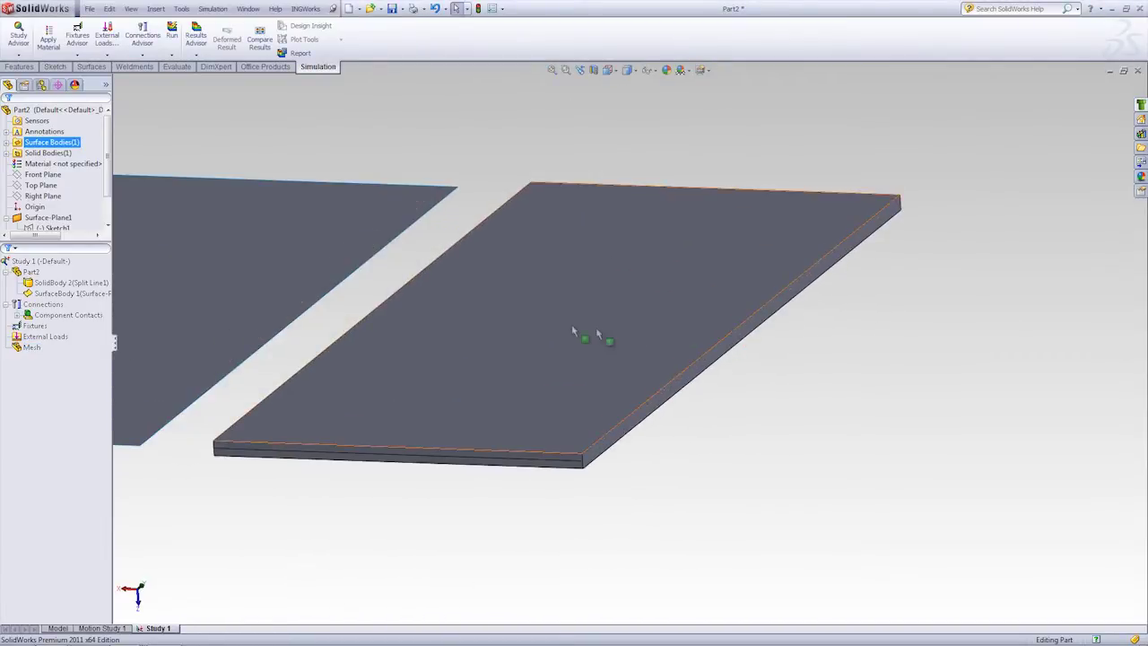
scroll(572, 332, "up", 1)
left_click(31, 347)
left_click(26, 359)
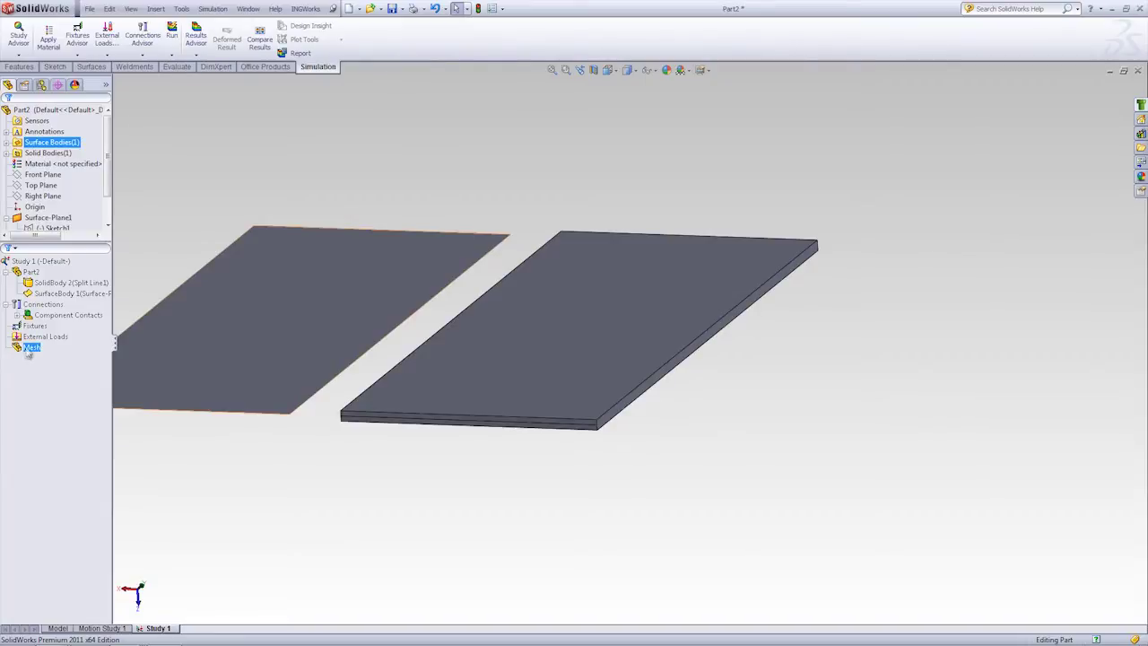
left_click(57, 627)
mouse_move(243, 530)
middle_mouse_down()
mouse_move(538, 320)
mouse_move(907, 418)
middle_mouse_up()
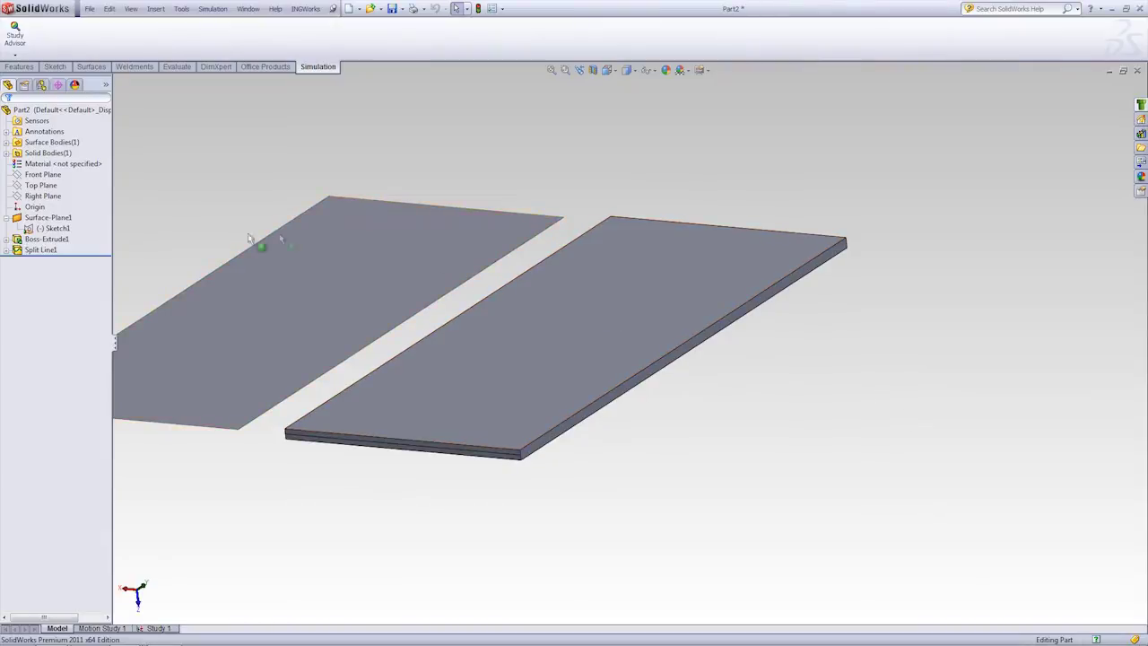
left_click(54, 228)
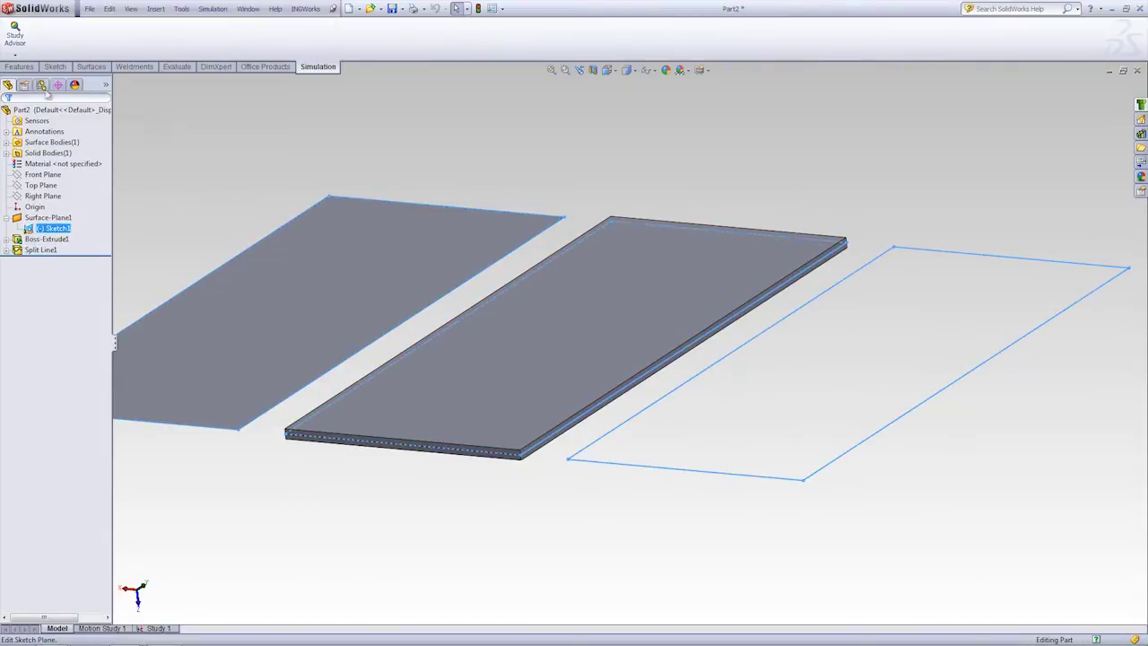
Step: Extrude the right rectangle as a 10 mm Mid Plane solid and fit all three plates in view
left_click(21, 69)
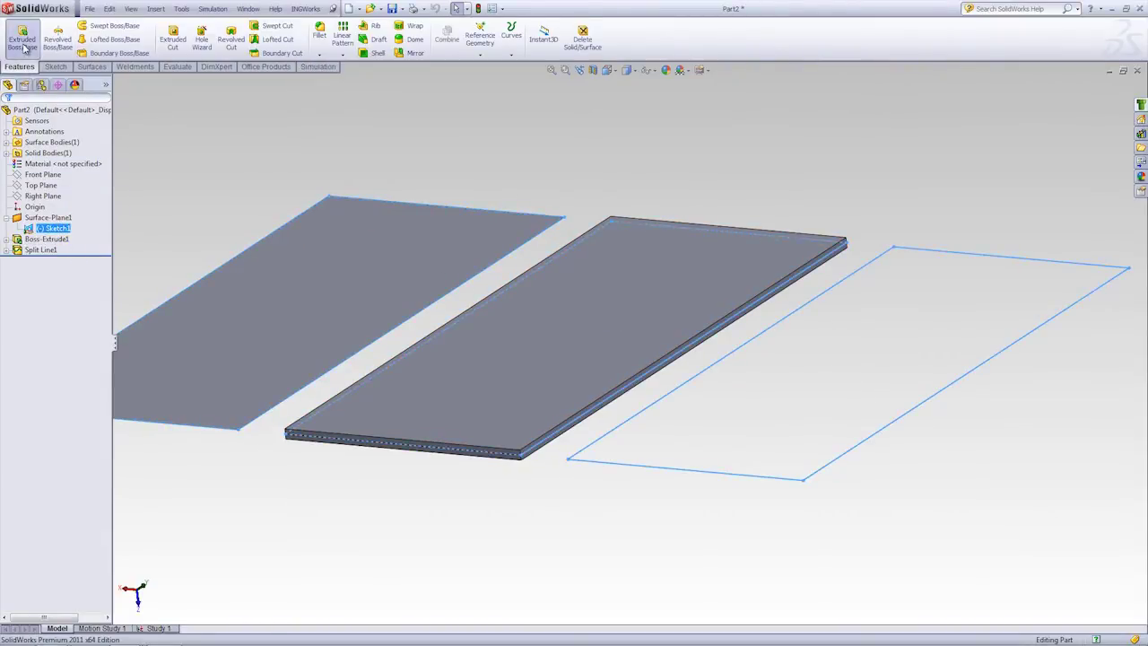
left_click(22, 40)
left_click(57, 336)
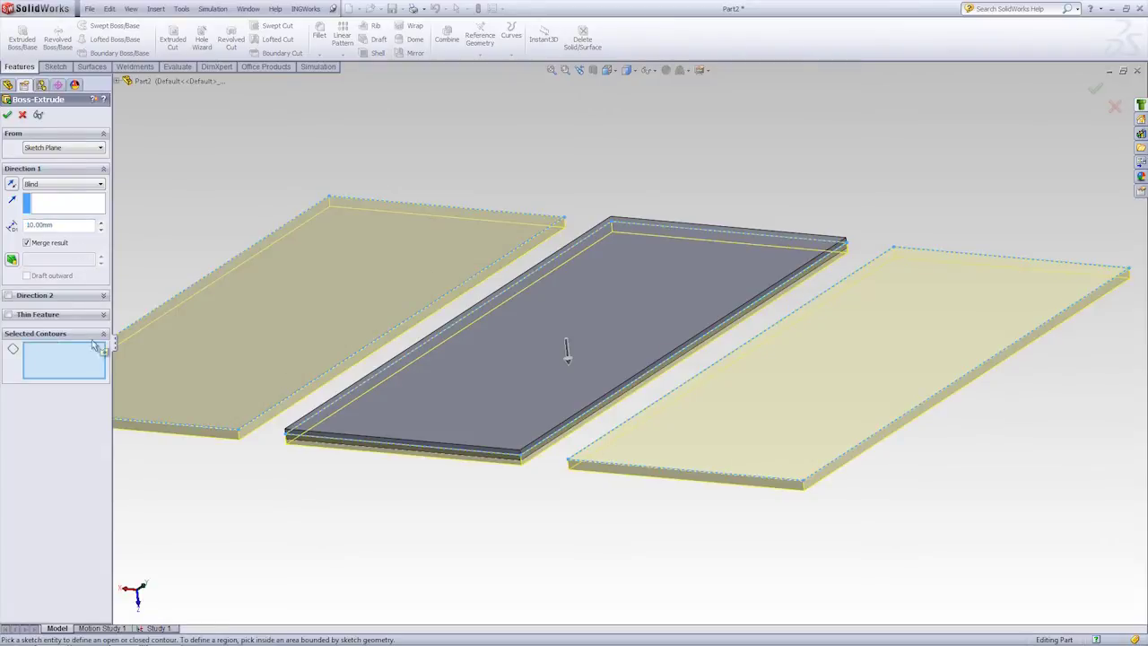
left_click(798, 453)
left_click(70, 184)
left_click(60, 242)
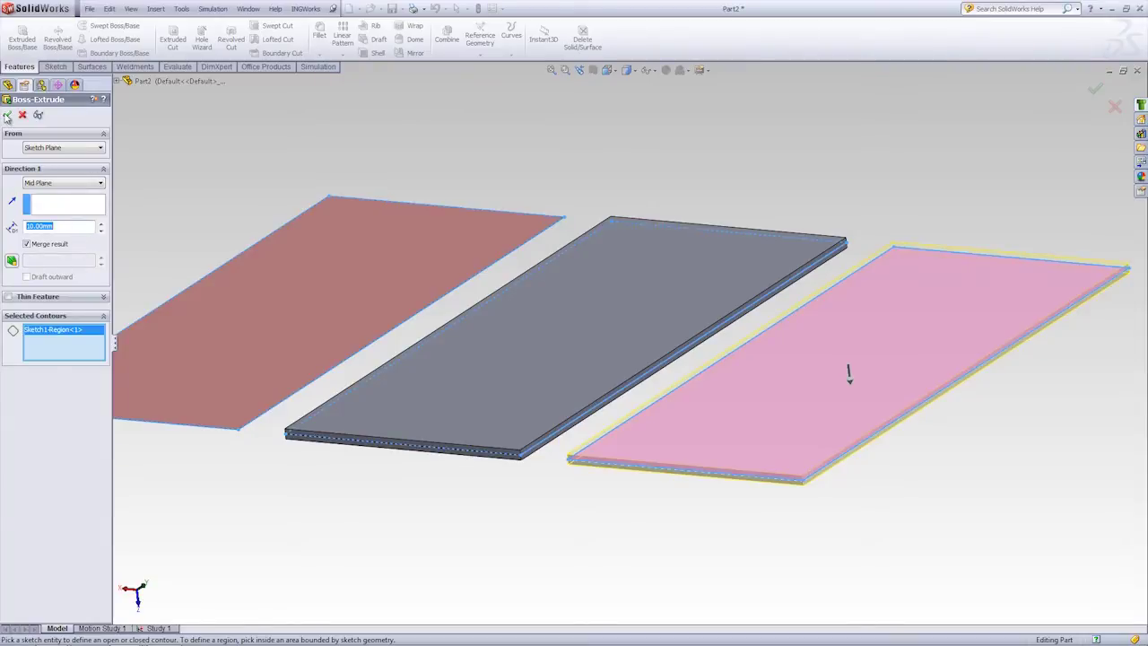
left_click(8, 115)
scroll(615, 456, "down", 3)
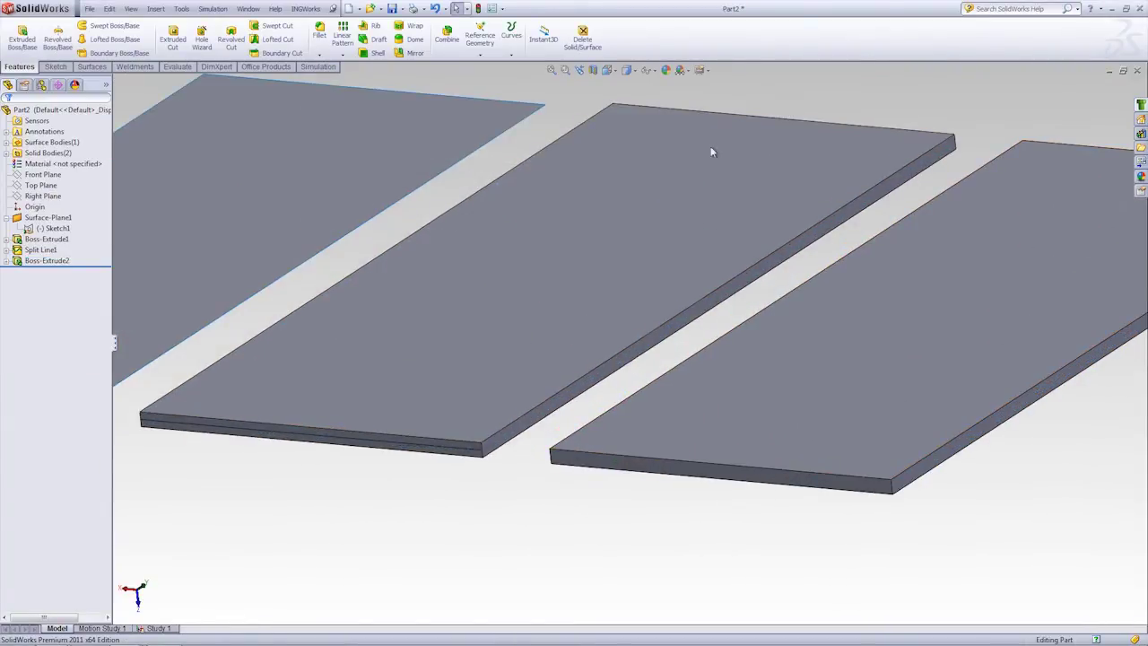
key("f")
scroll(739, 333, "down", 2)
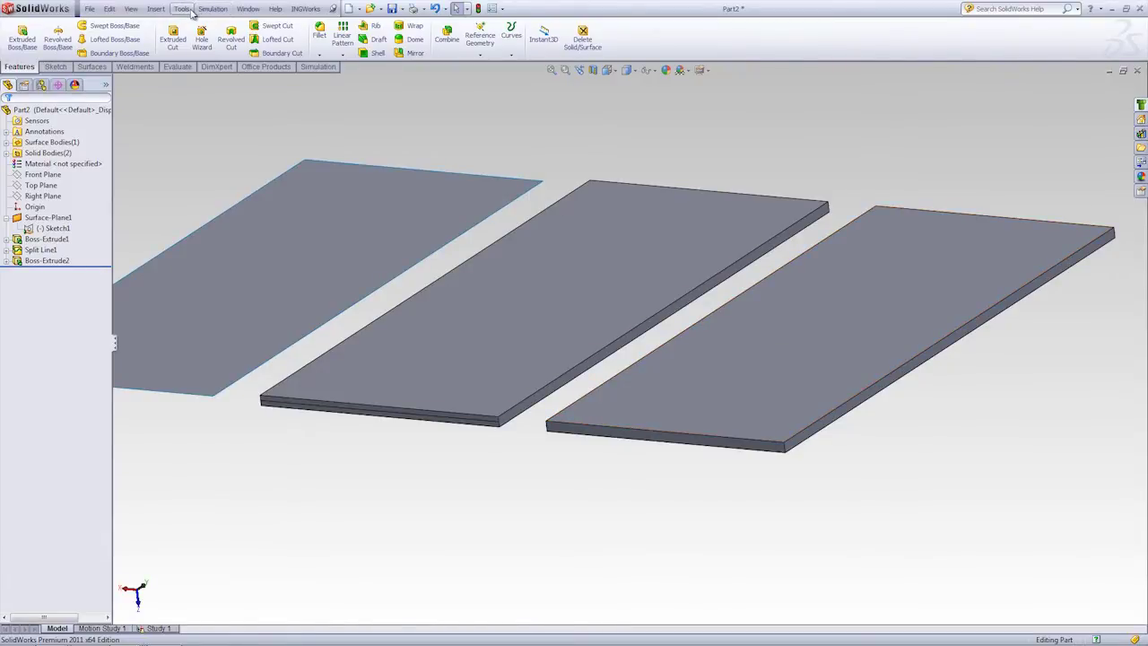
left_click(156, 9)
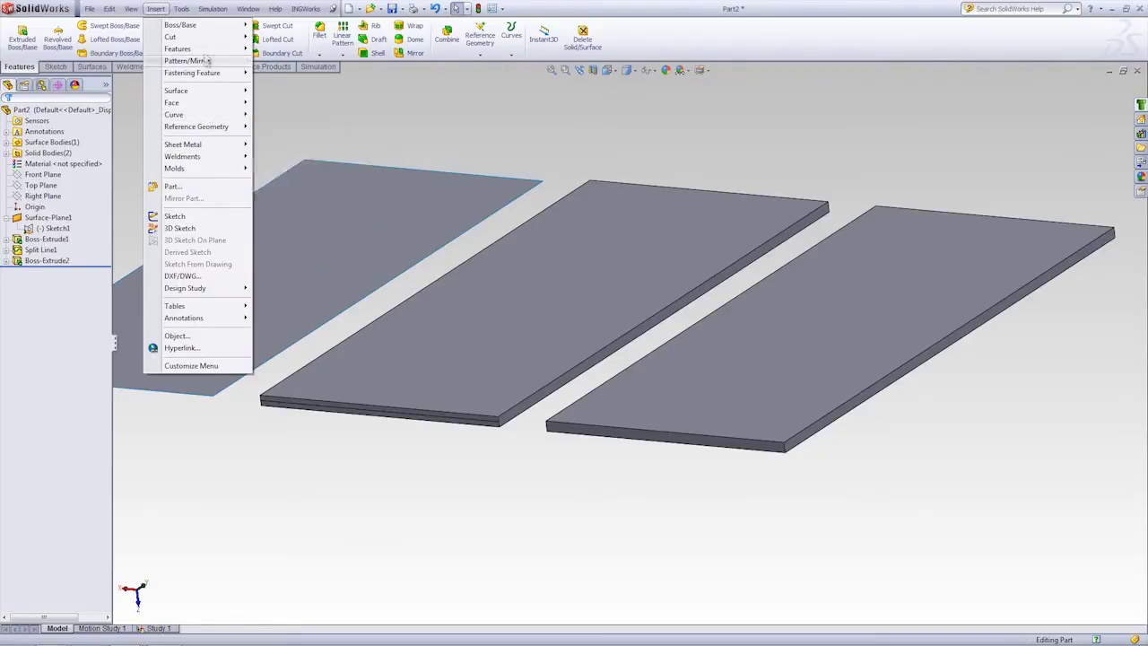
mouse_move(178, 48)
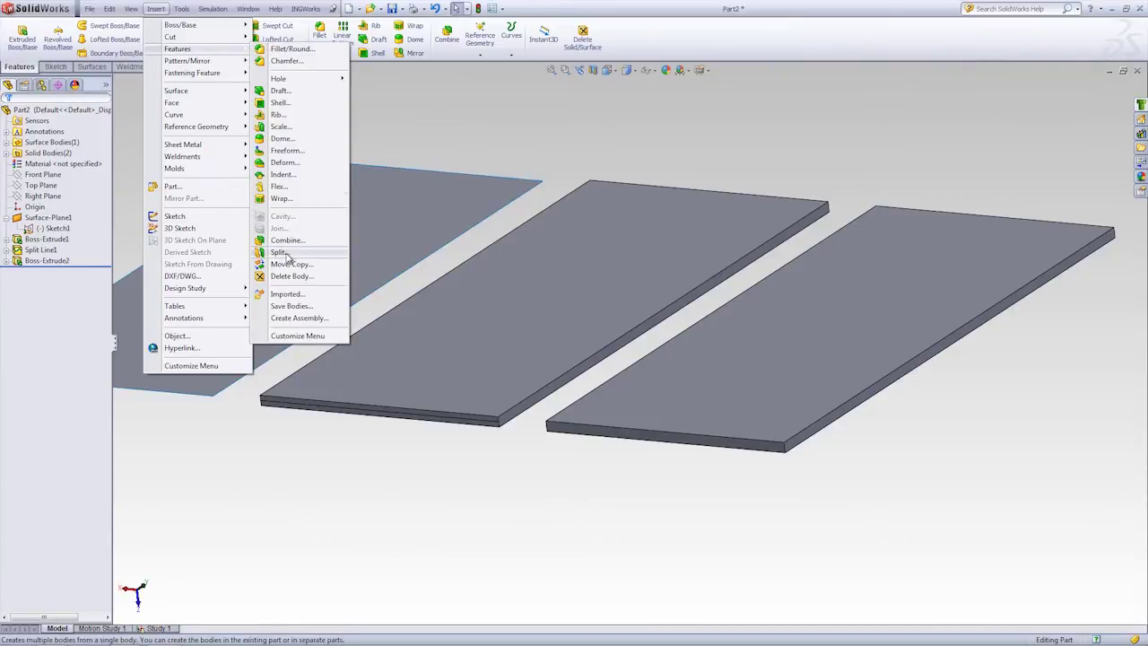
Step: Split the right plate into two bodies using the Front Plane as trim tool
left_click(280, 252)
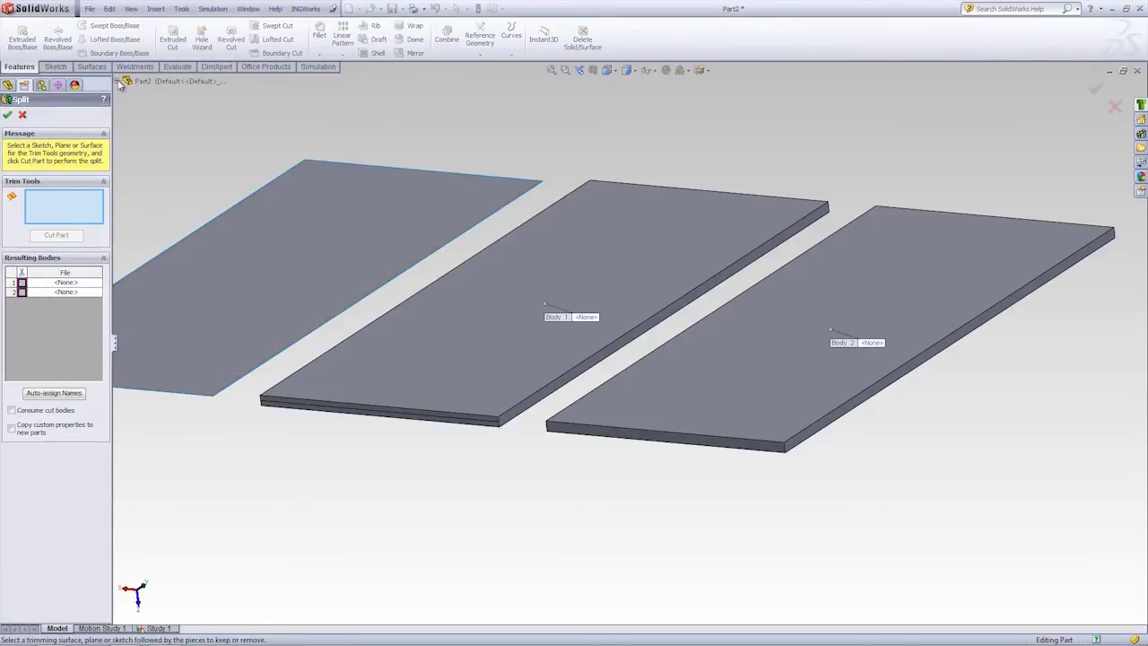
left_click(119, 82)
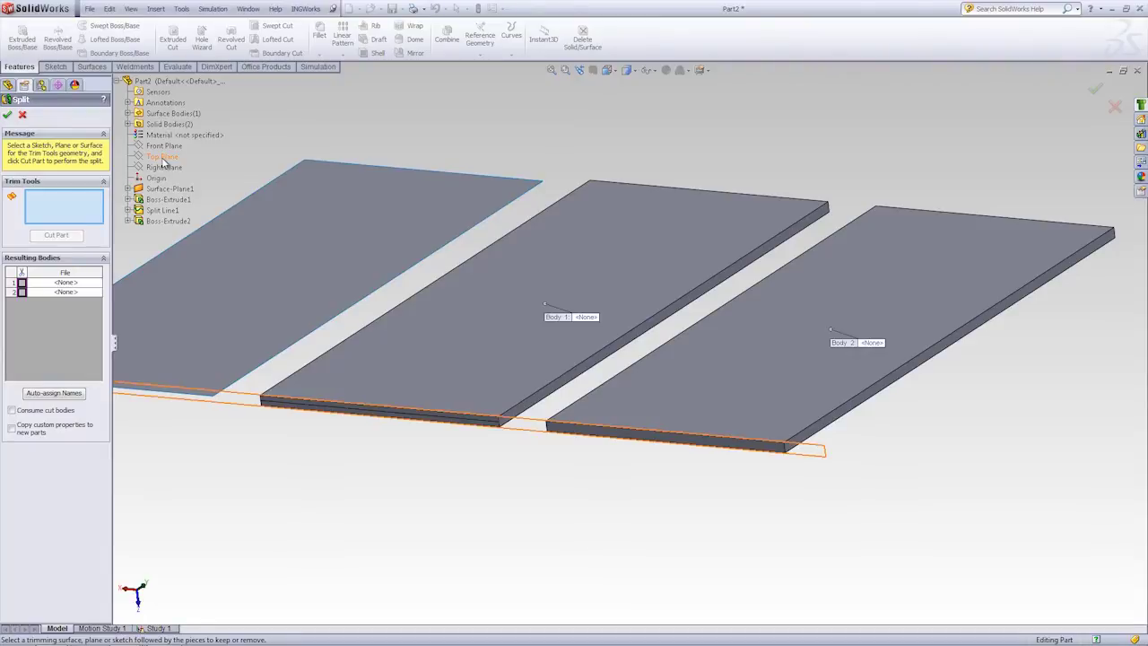
left_click(164, 146)
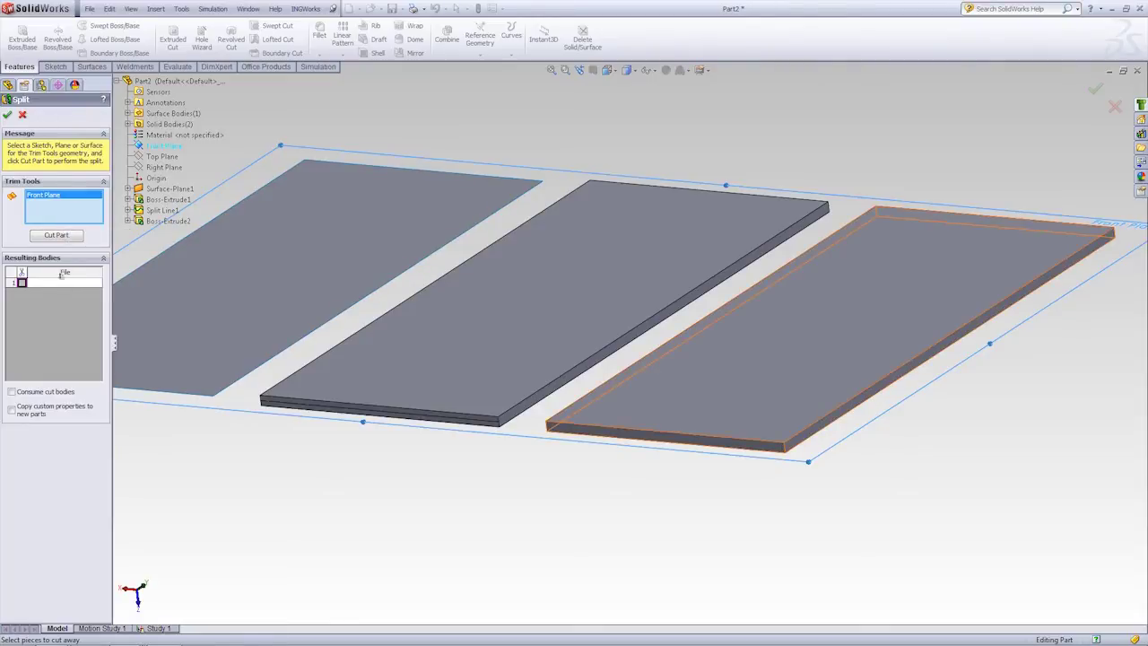
left_click(55, 235)
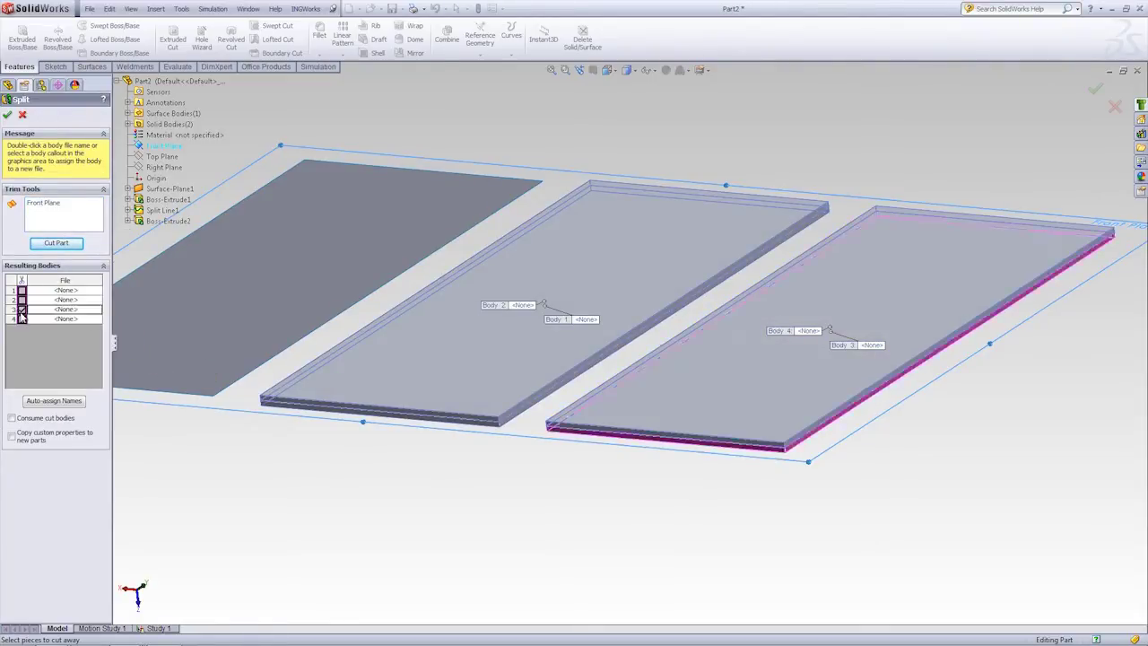
left_click(22, 316)
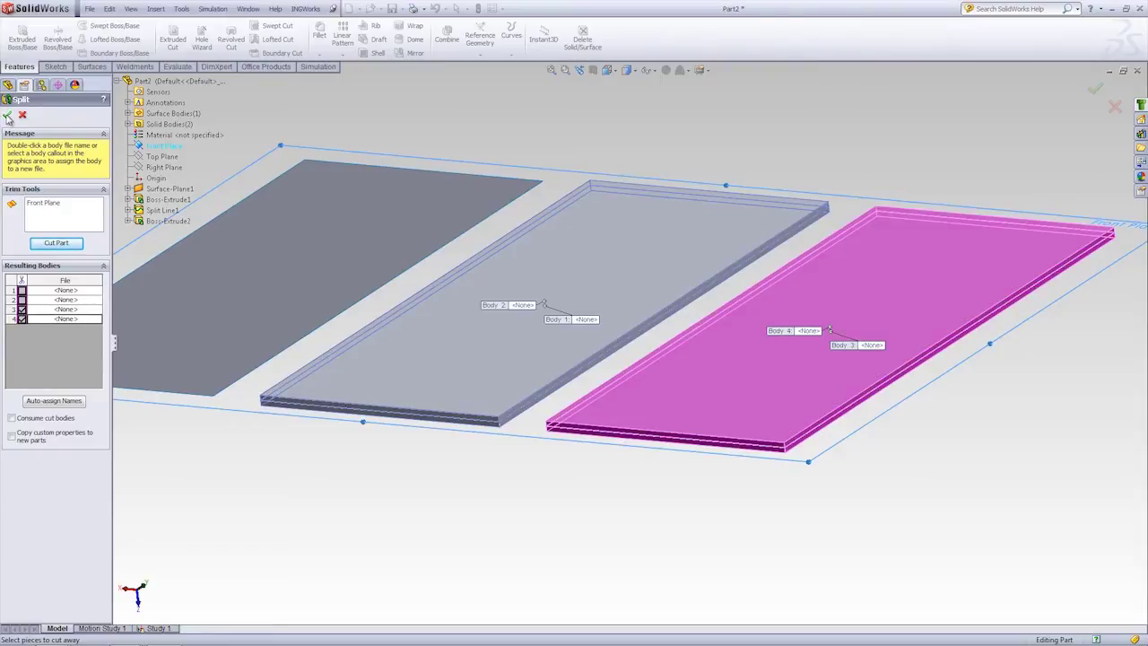
left_click(8, 115)
Step: Check the split faces of the right plate, then go to the Study 1 simulation
scroll(745, 380, "down", 3)
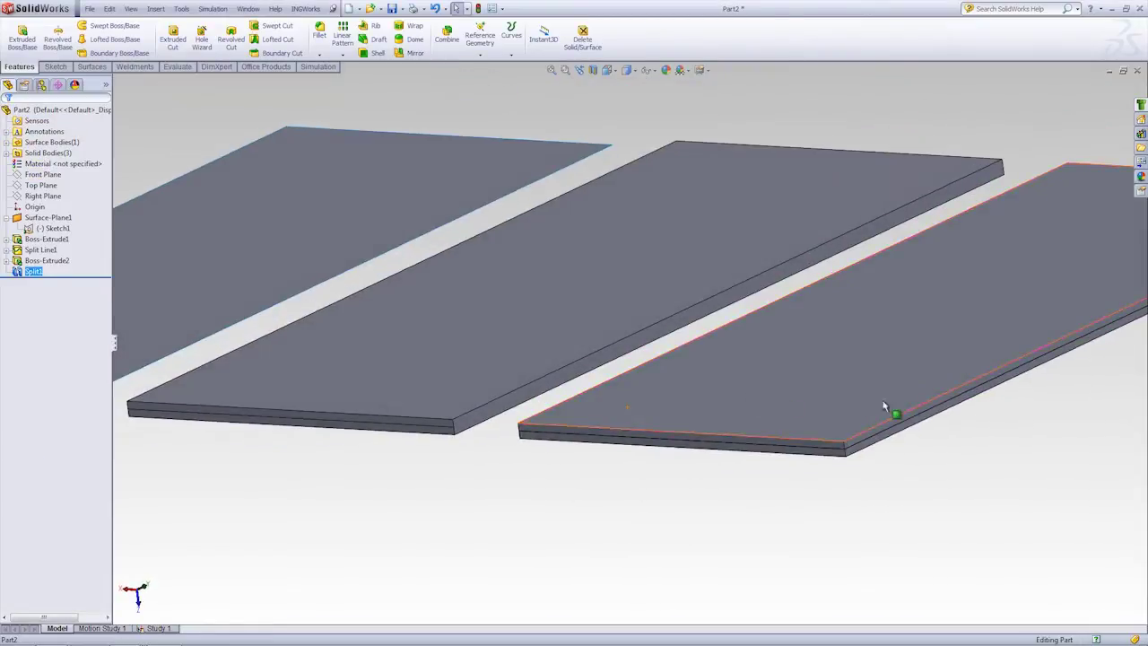
scroll(854, 405, "down", 2)
scroll(718, 418, "up", 1)
scroll(744, 397, "up", 2)
scroll(743, 397, "down", 4)
left_click(735, 405)
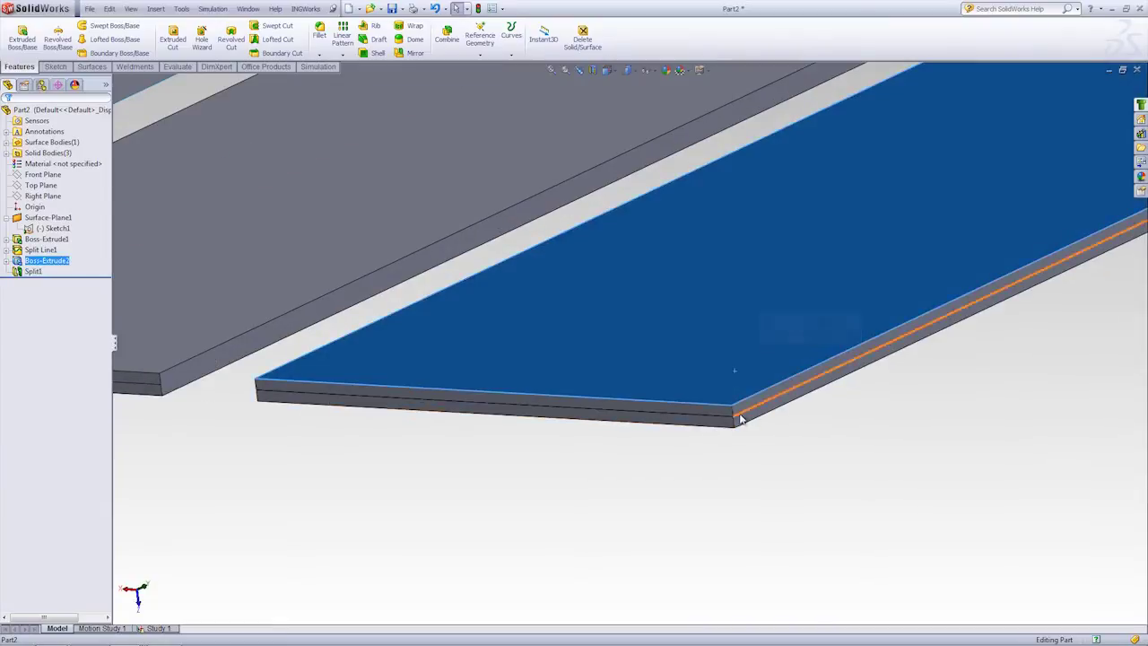
left_click(740, 418)
scroll(640, 359, "down", 1)
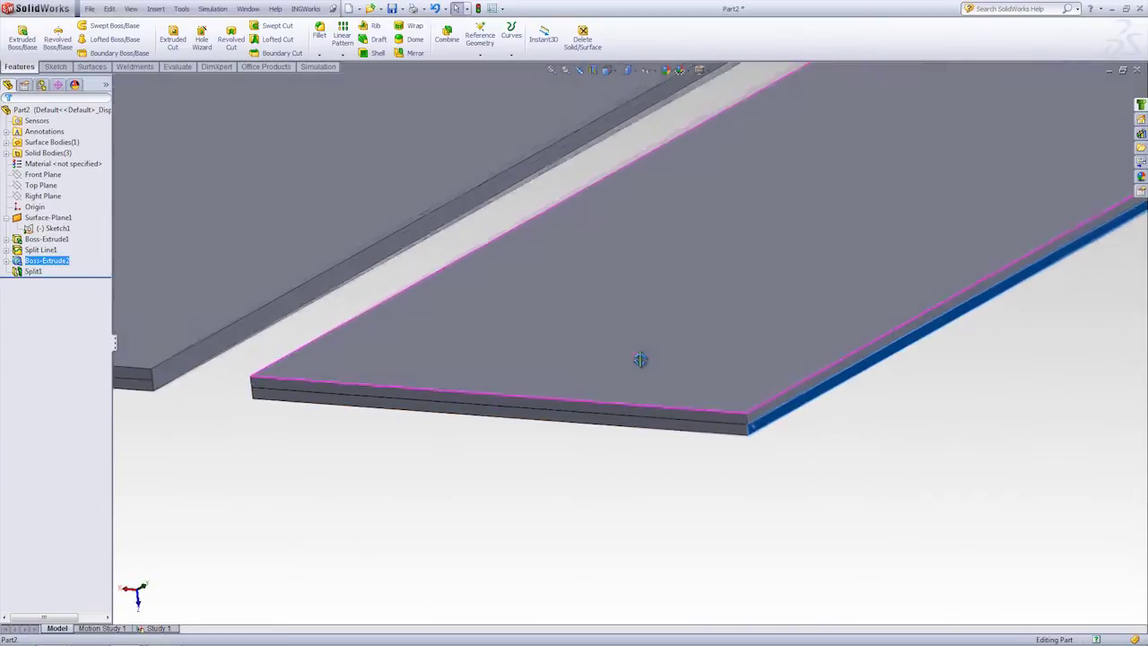
scroll(639, 359, "down", 1)
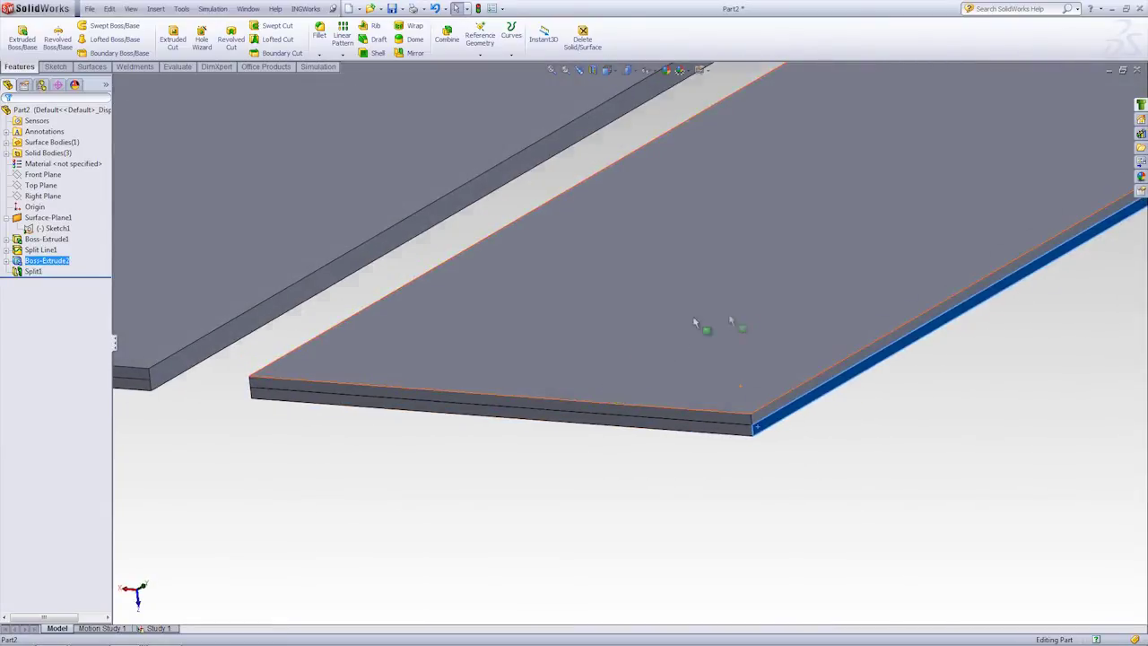
scroll(773, 261, "up", 2)
scroll(691, 257, "down", 1)
scroll(690, 266, "down", 1)
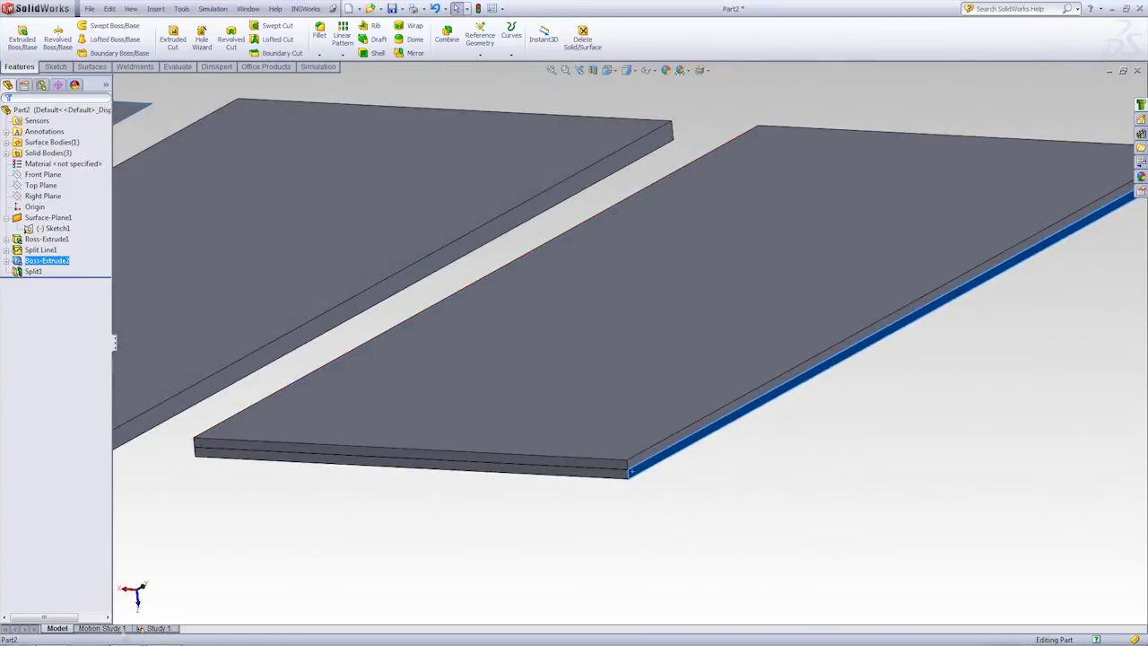
left_click(159, 628)
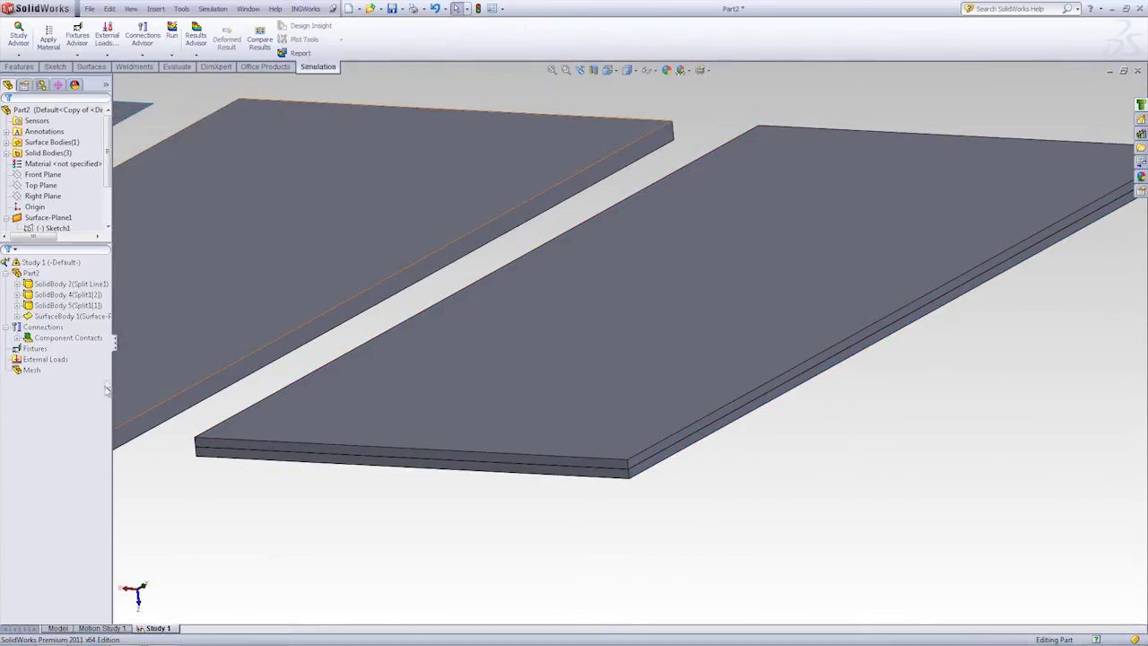
Step: Create the Study 1 standard mesh with 10 mm elements and 0.25 mm tolerance
right_click(32, 369)
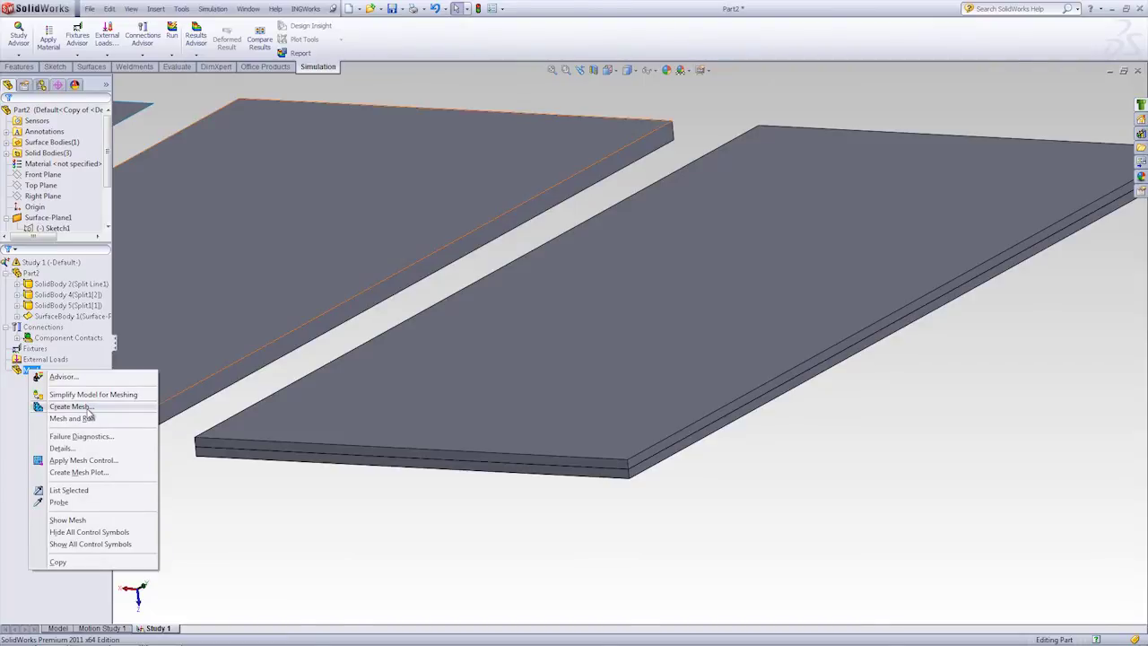
left_click(72, 406)
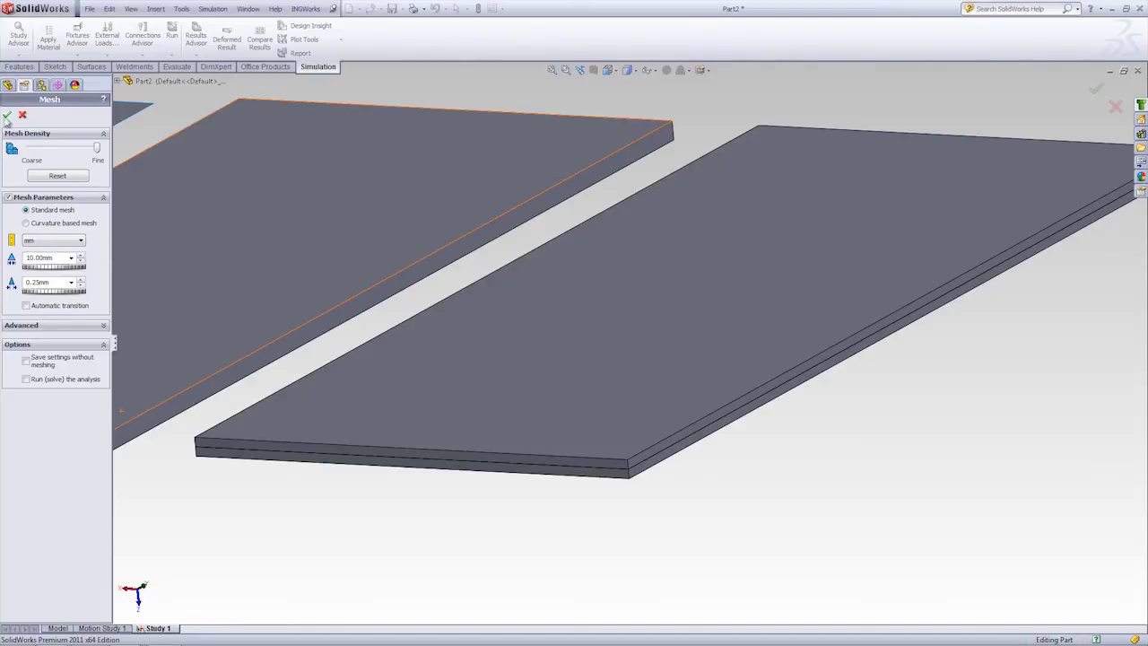
left_click(8, 115)
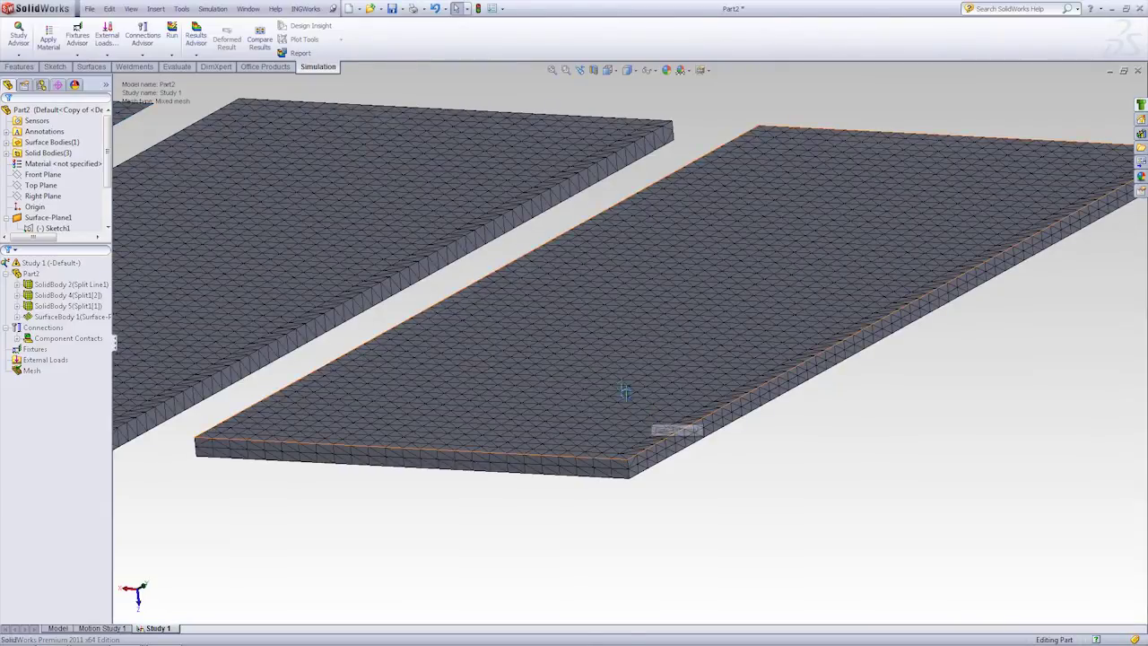
Step: Orbit the meshed glass panels to a new angle and zoom in and out across the mesh
mouse_move(618, 389)
middle_mouse_down()
mouse_move(602, 371)
mouse_move(605, 400)
mouse_move(476, 402)
middle_mouse_up()
scroll(544, 404, "down", 3)
scroll(586, 469, "down", 3)
scroll(592, 485, "down", 2)
scroll(591, 485, "up", 2)
scroll(586, 451, "up", 2)
scroll(589, 440, "up", 2)
scroll(577, 402, "up", 3)
scroll(492, 257, "up", 2)
scroll(510, 421, "down", 3)
scroll(510, 430, "down", 3)
scroll(475, 408, "down", 2)
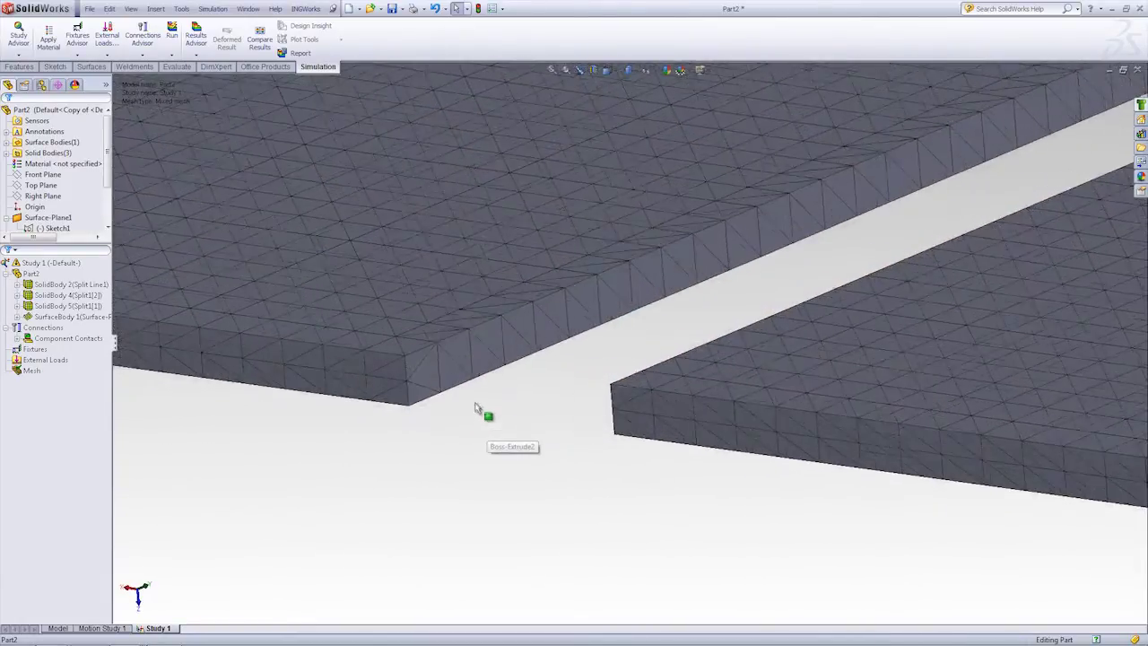
Step: Zoom in on the plate edges and corners, then pan the plates down and right
scroll(476, 408, "up", 2)
scroll(563, 348, "up", 2)
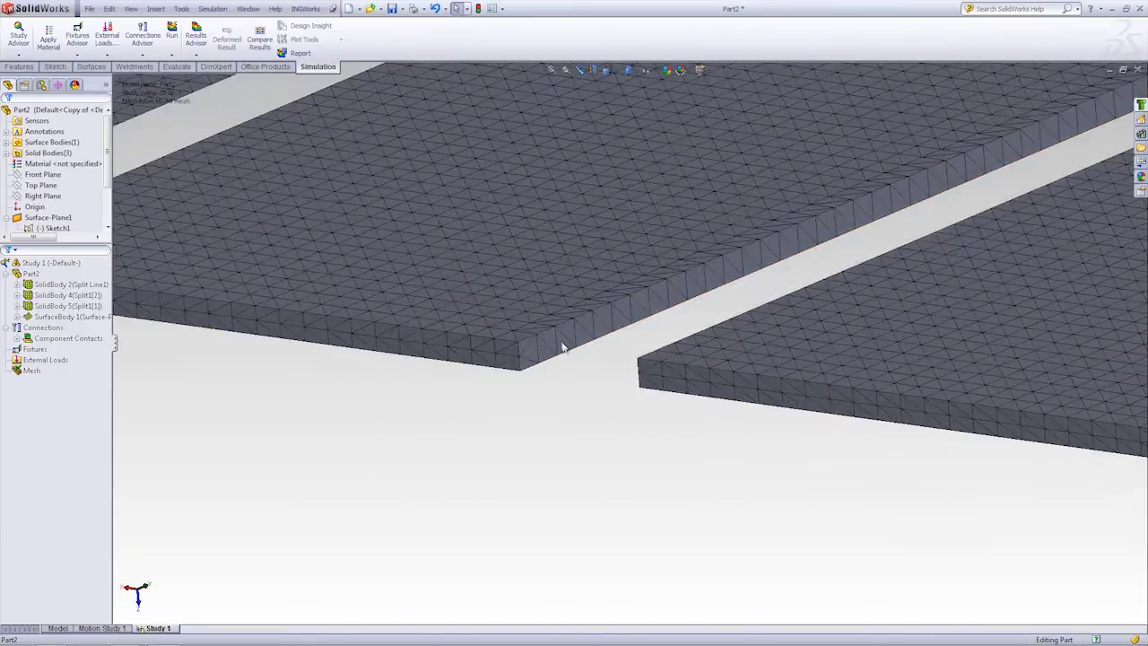
scroll(563, 348, "up", 2)
scroll(730, 374, "up", 2)
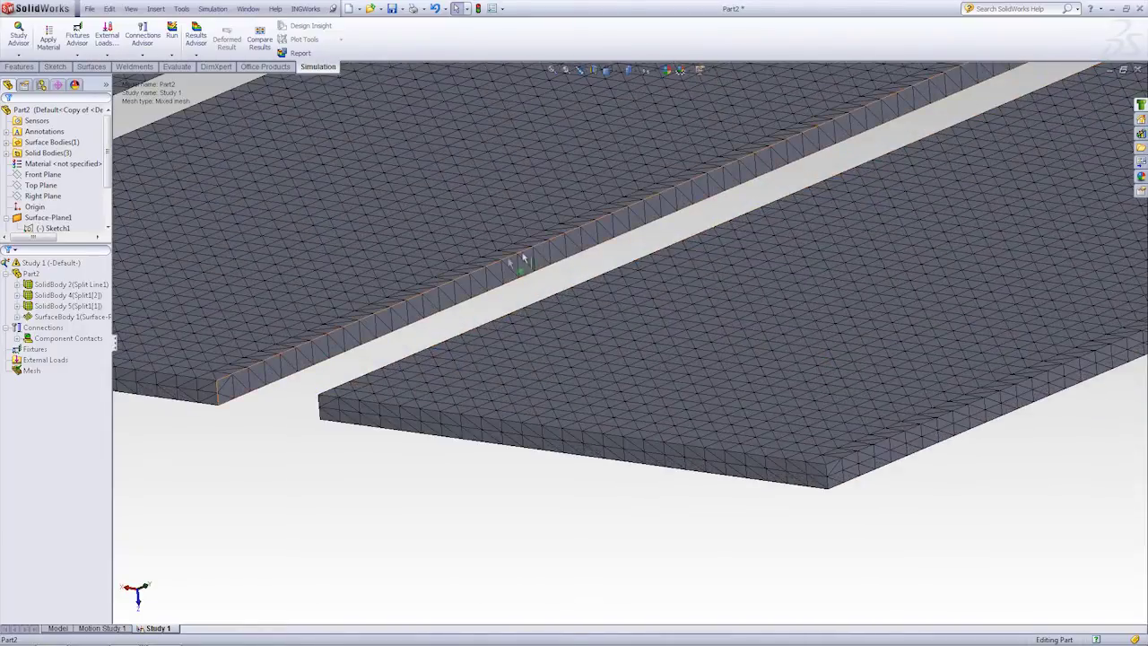
scroll(816, 480, "down", 3)
scroll(873, 436, "down", 2)
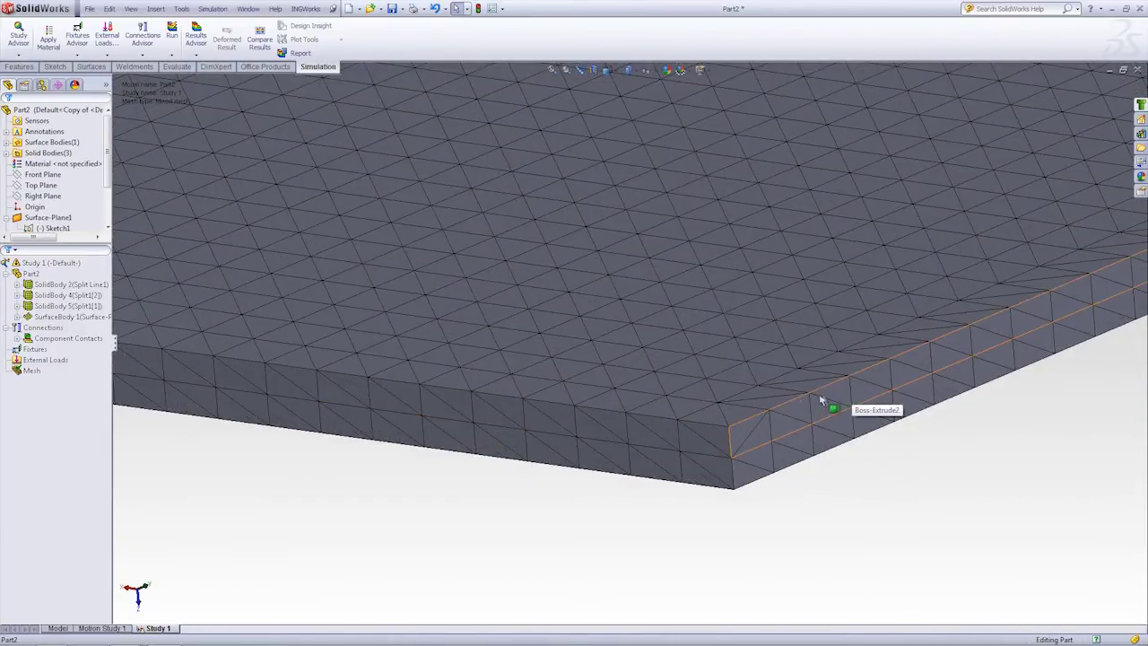
scroll(623, 356, "up", 2)
scroll(550, 251, "up", 2)
scroll(551, 251, "up", 1)
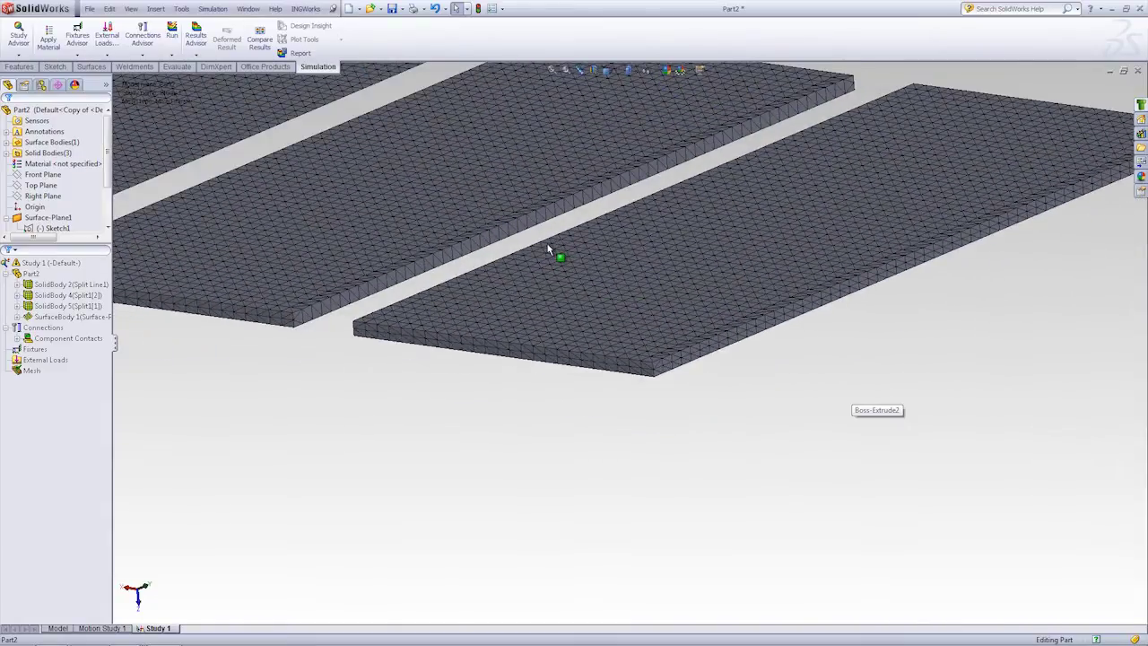
scroll(499, 193, "up", 2)
scroll(499, 193, "down", 2)
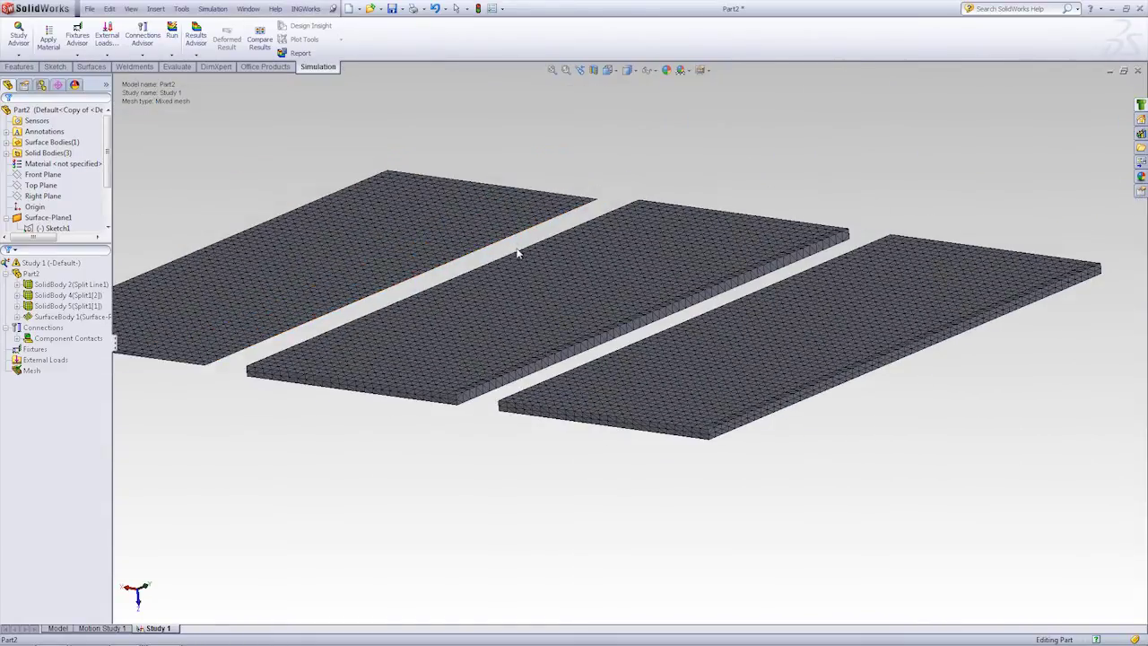
scroll(529, 256, "down", 1)
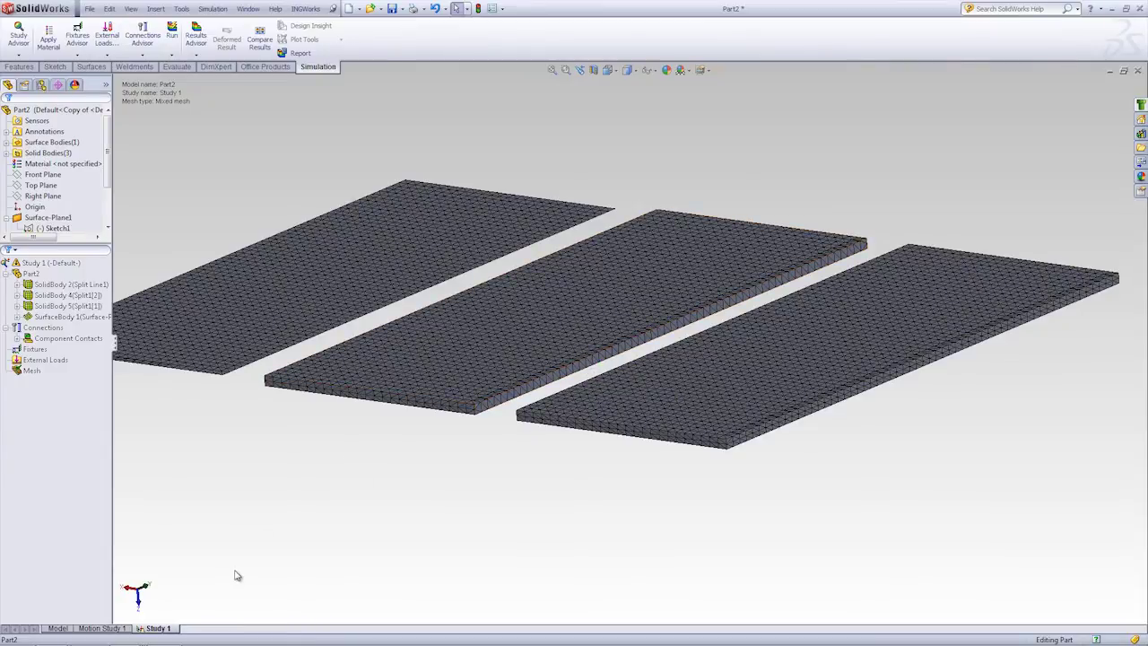
middle_click_drag(401, 515, 429, 525, "ctrl")
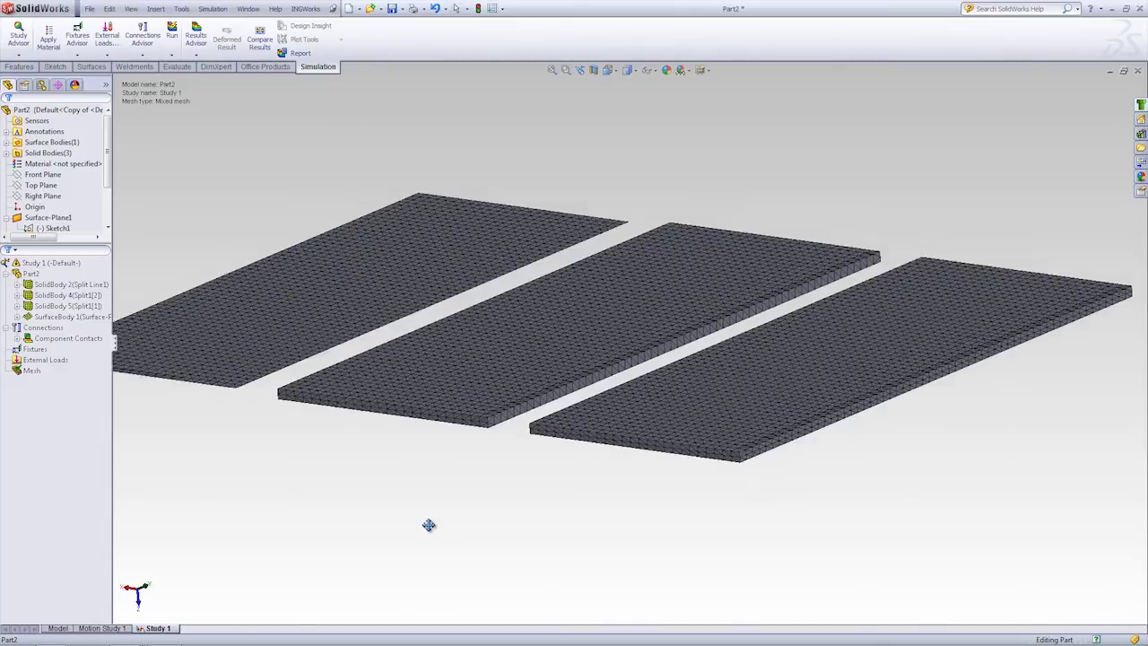